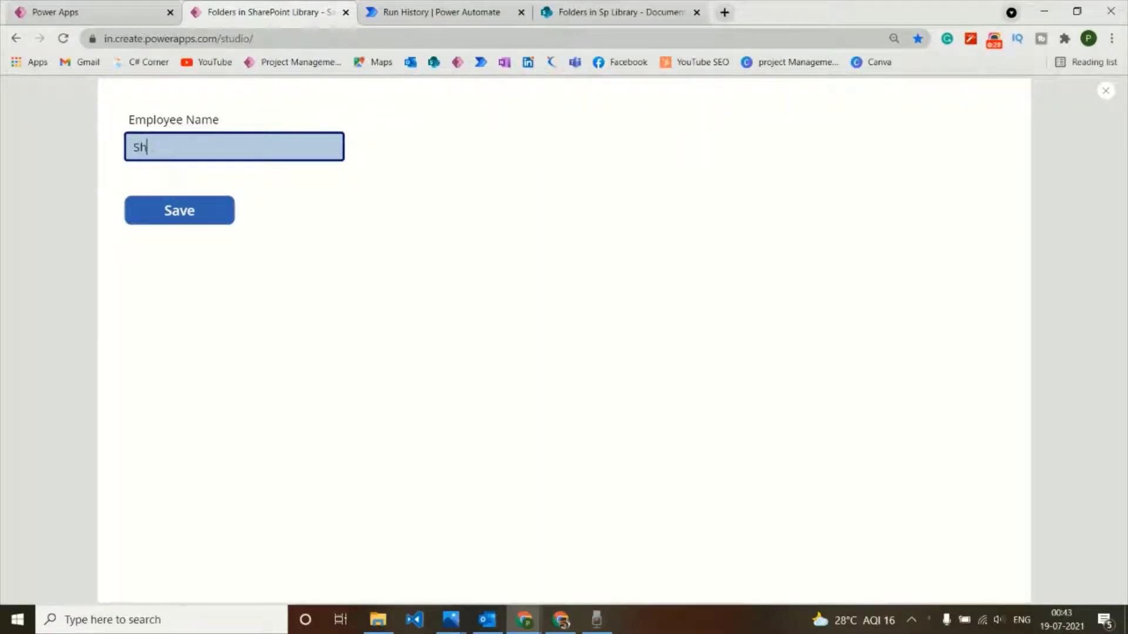
Step: Enter the employee's name in the Employee Name box of the app preview and save it
text(enika)
click(178, 210)
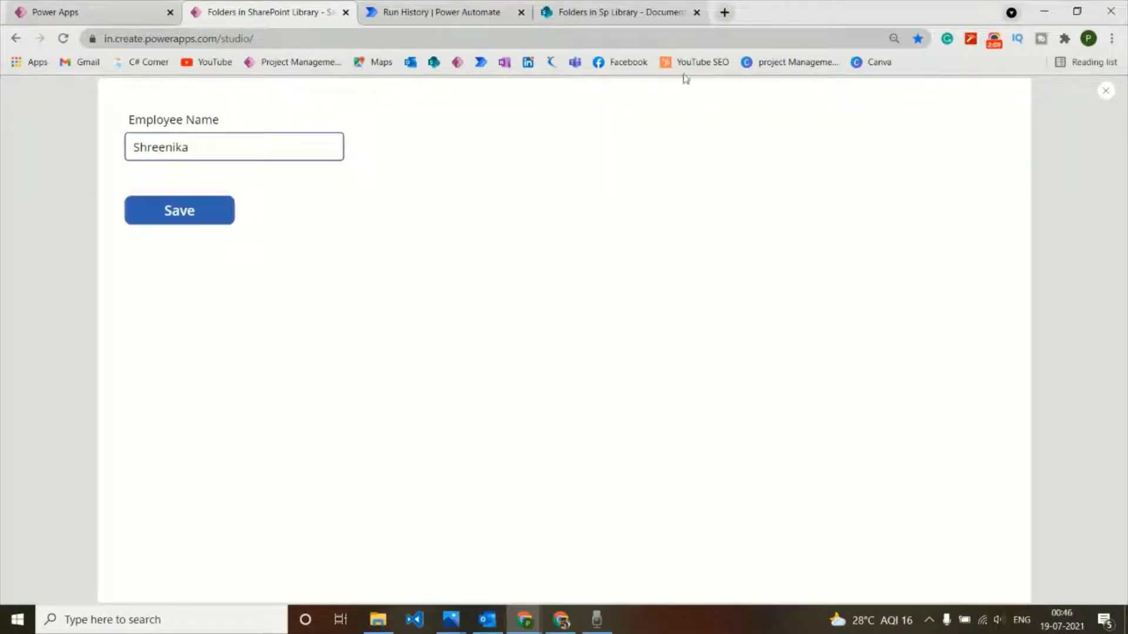
Step: In Documents, check ADMIN, then browse the new employee folder down to 02-Official Documents
click(620, 13)
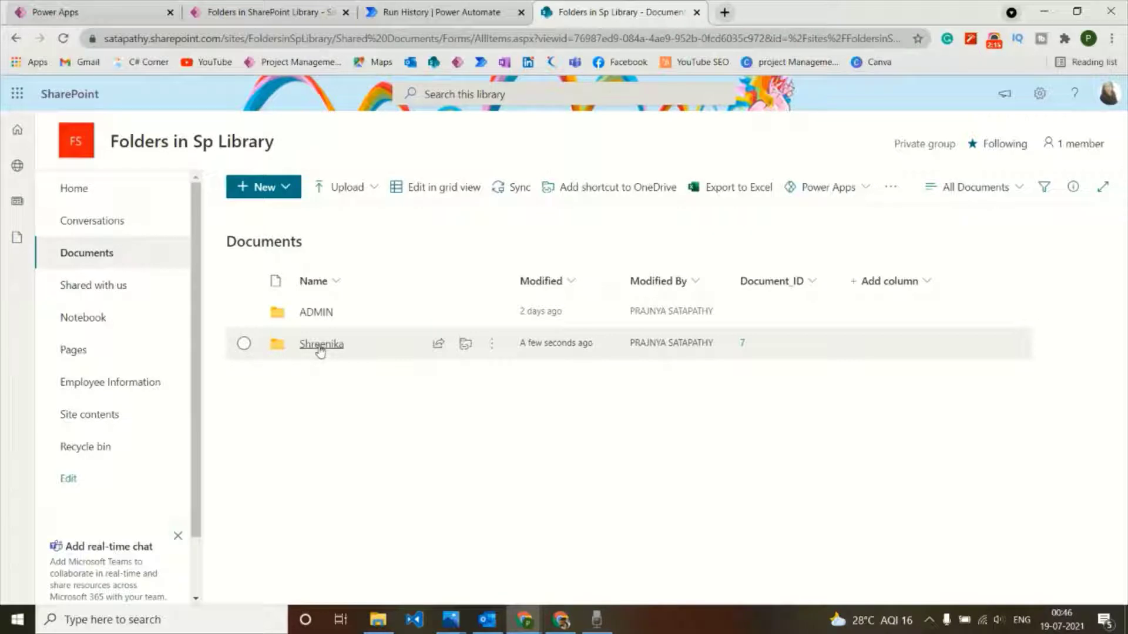
click(316, 314)
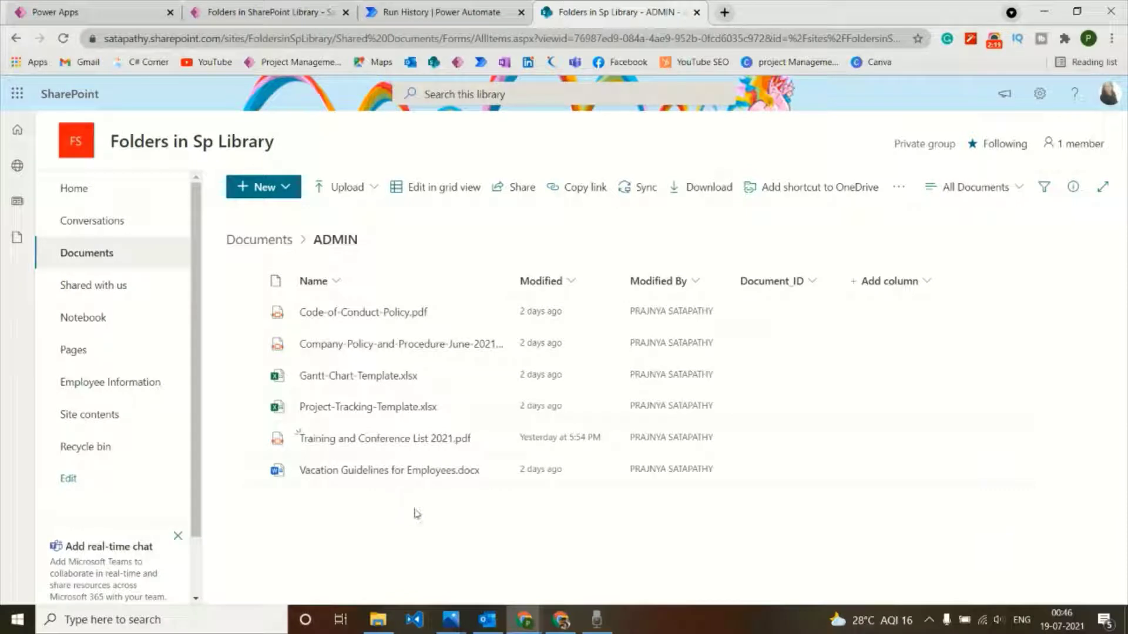
click(259, 240)
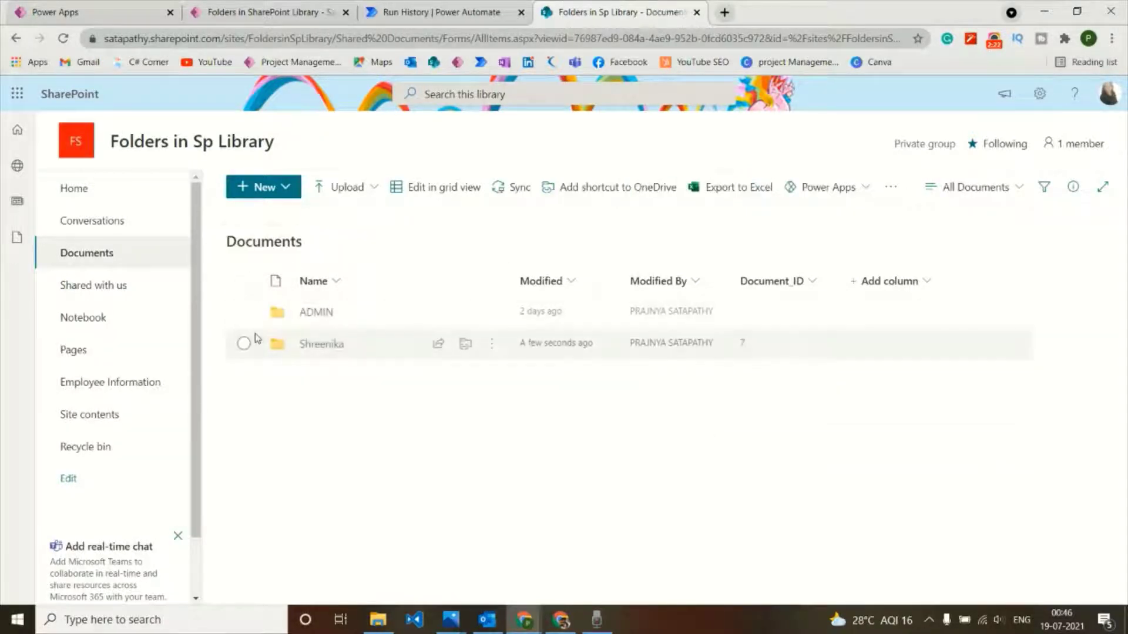
click(321, 345)
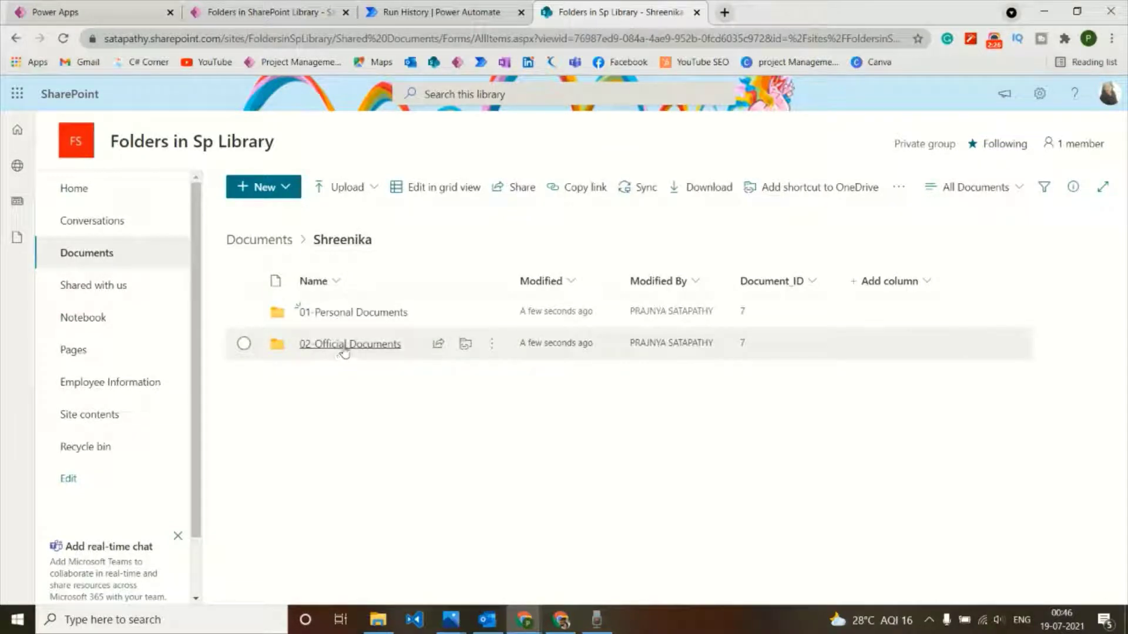
click(343, 346)
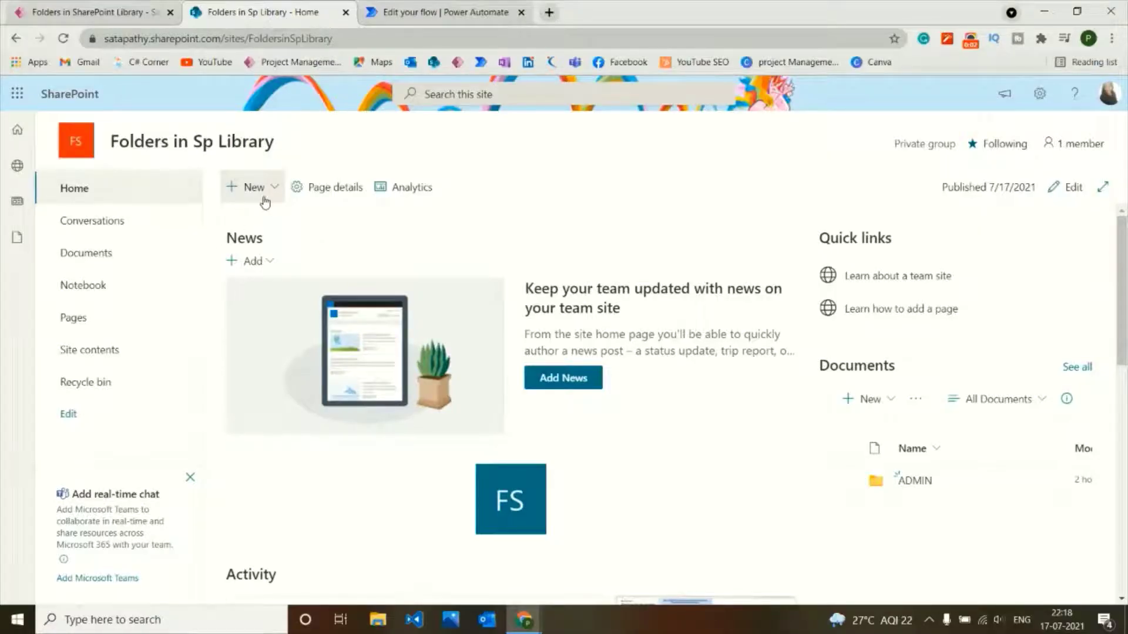
Step: Create a blank SharePoint list named Employee Information through New > List
click(266, 194)
click(269, 222)
click(271, 224)
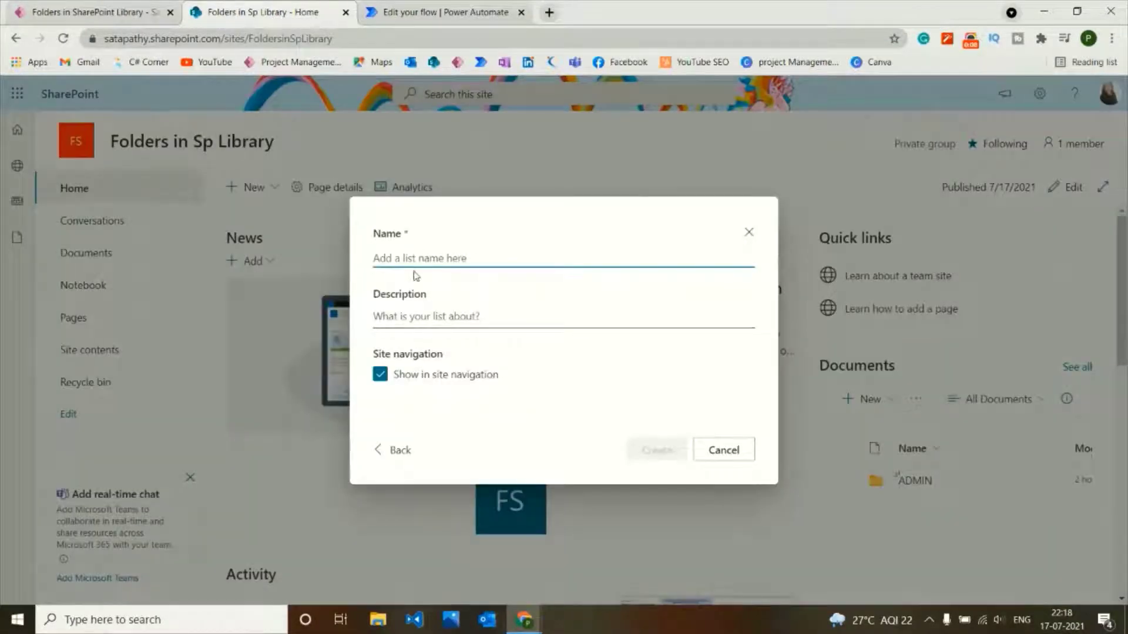
text(Empl)
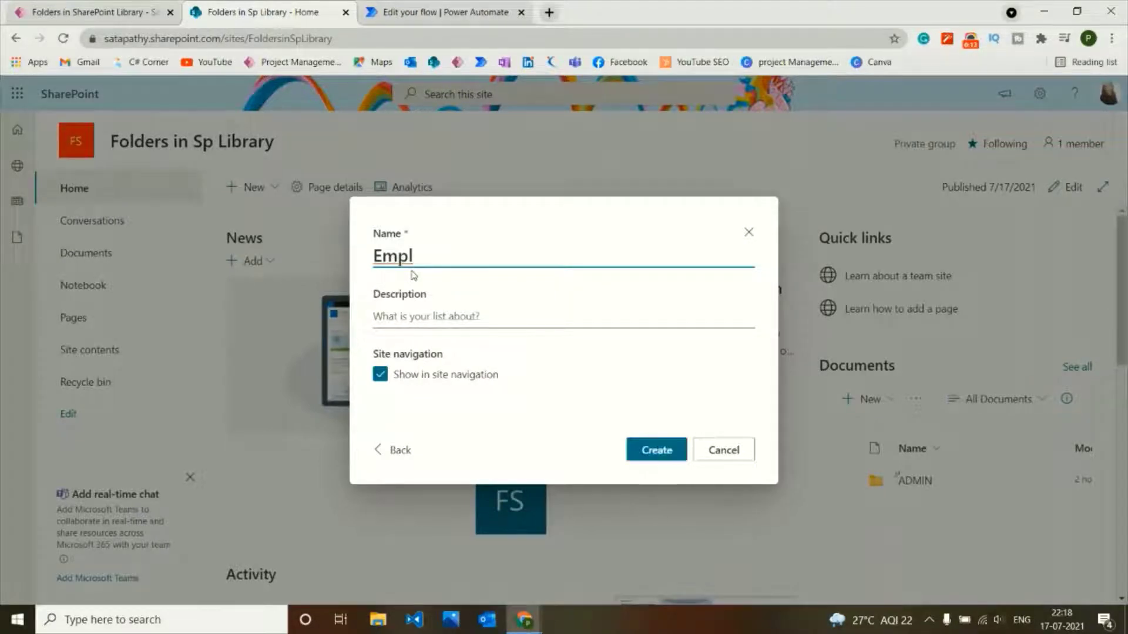
text(uoyee Inf)
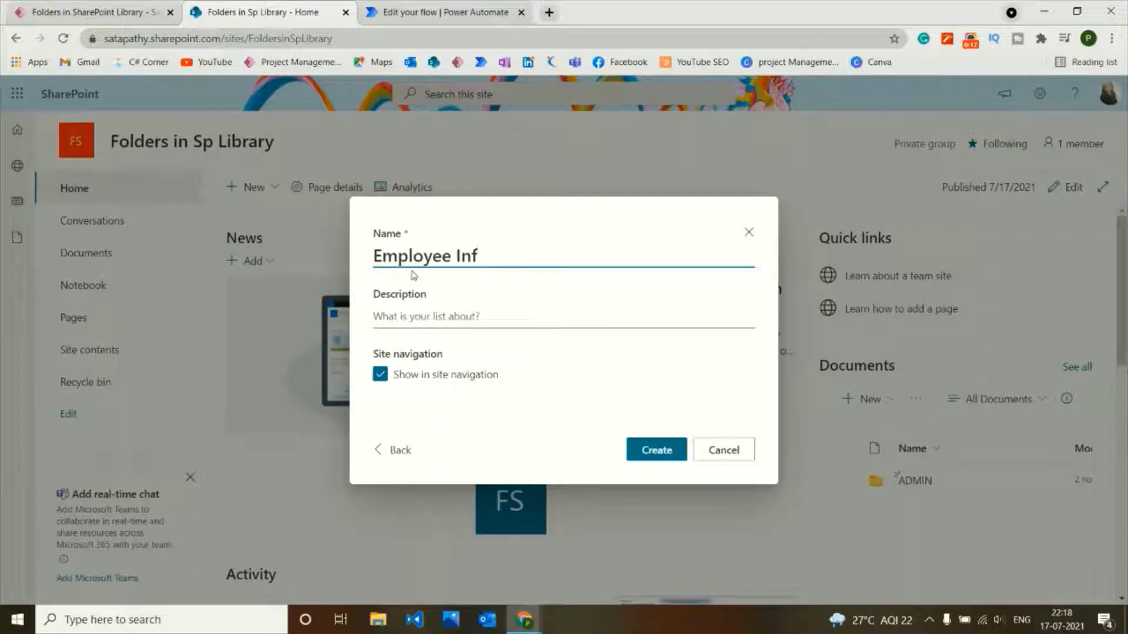
text(ormation)
click(655, 451)
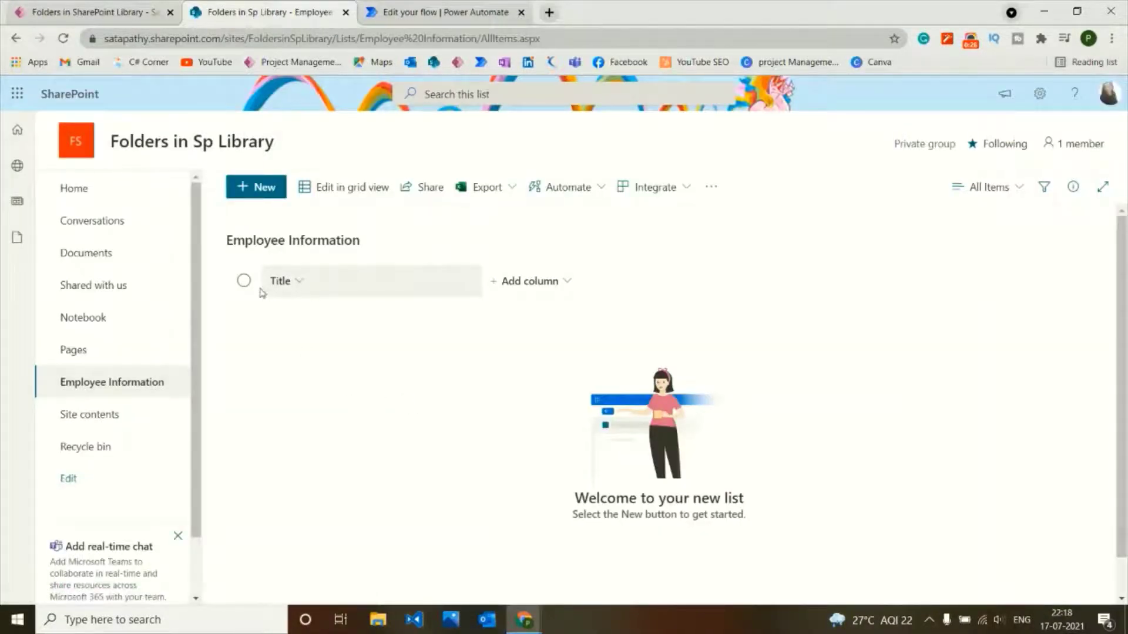
Step: In List settings, rename the Title column to Employee_Name and return to the list
click(1039, 94)
click(946, 247)
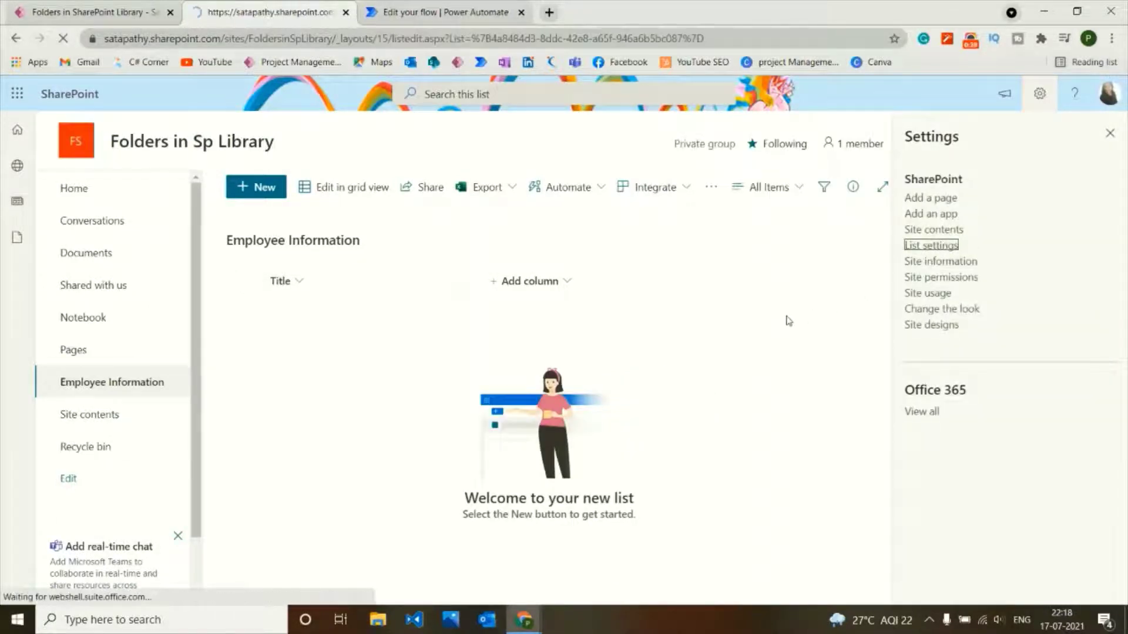
scroll(189, 423, down, 5)
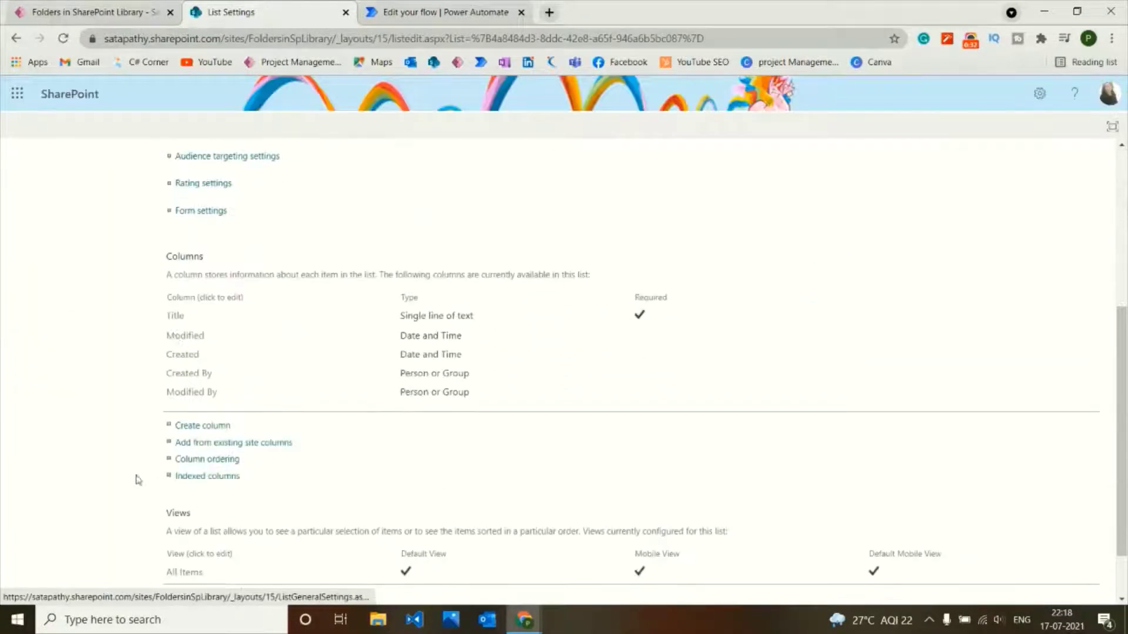
click(175, 318)
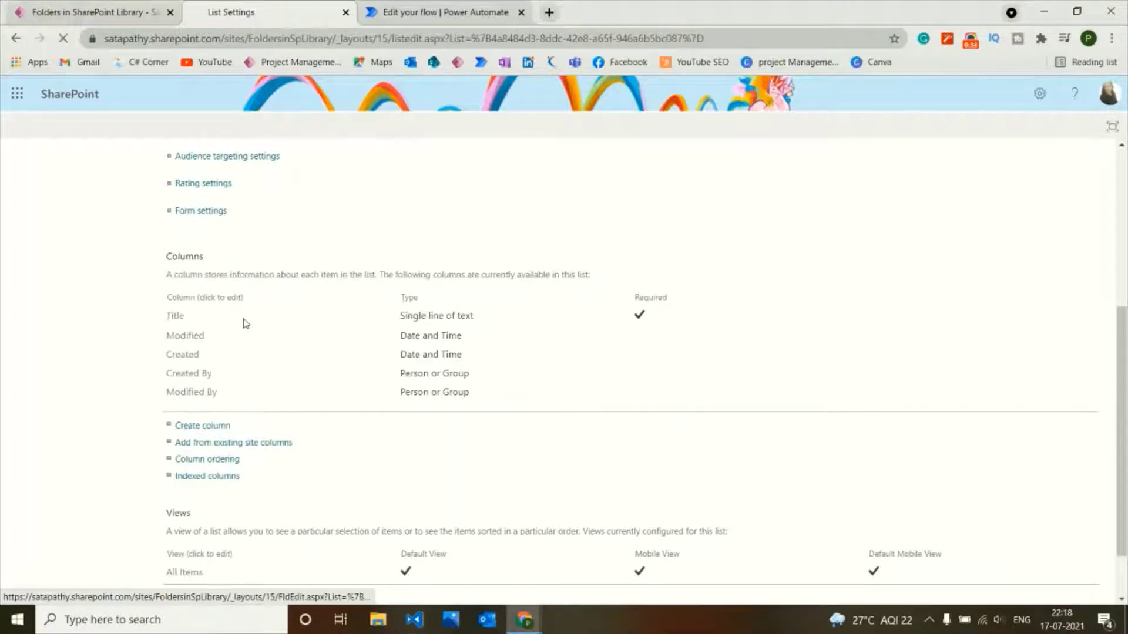
double_click(411, 247)
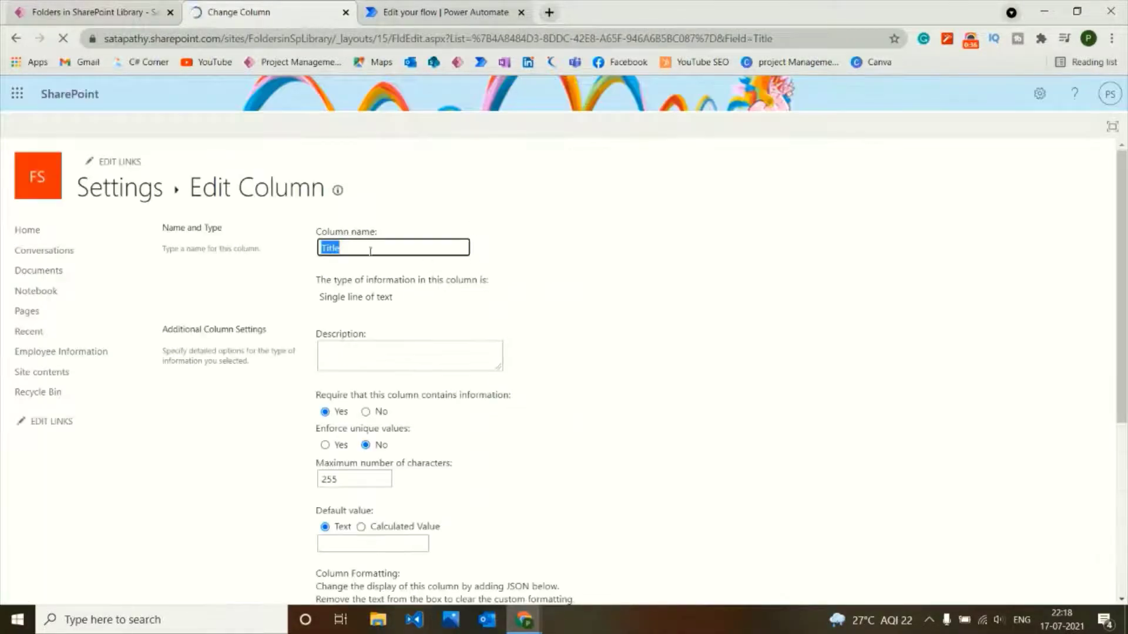
key(BackSpace)
text(Employee)
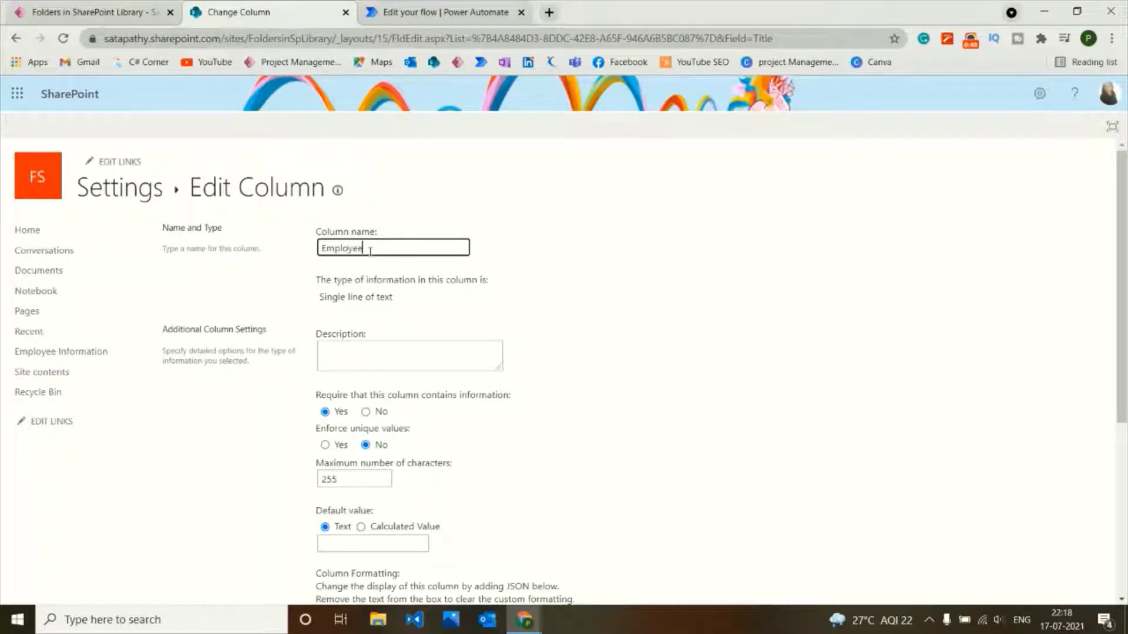
text(_Namne)
drag(1121, 312, 1125, 516)
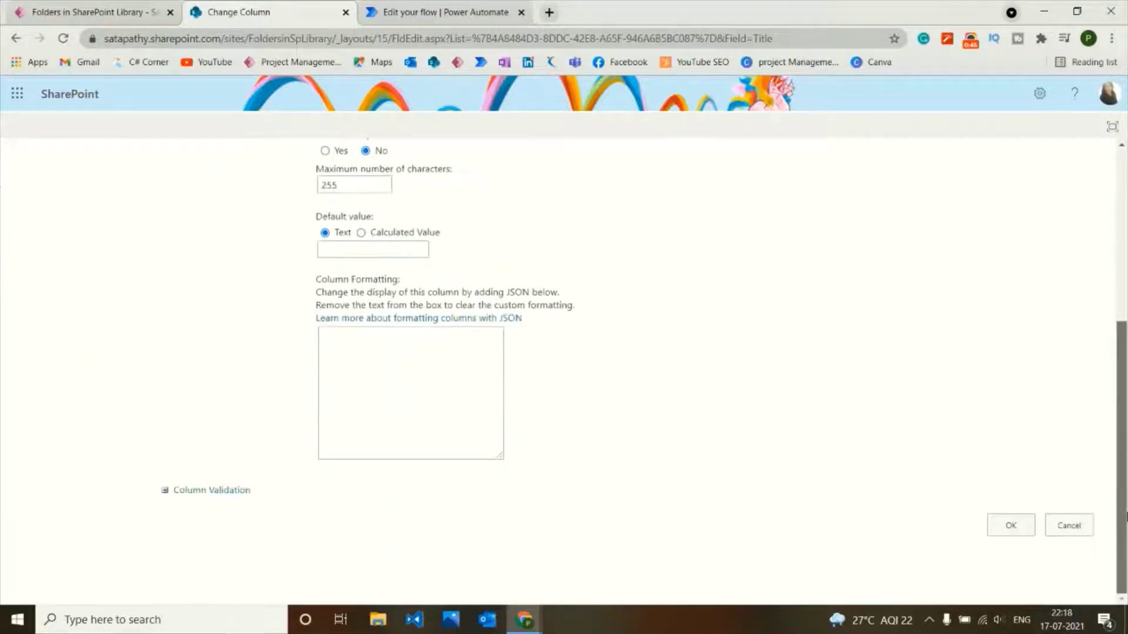
click(1011, 525)
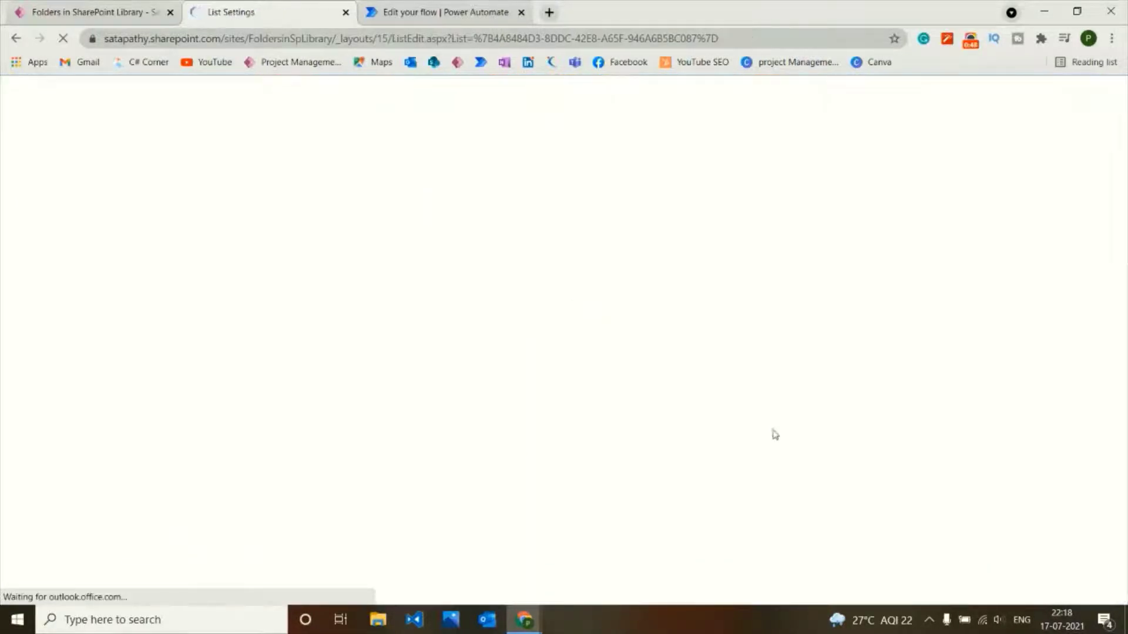
click(222, 188)
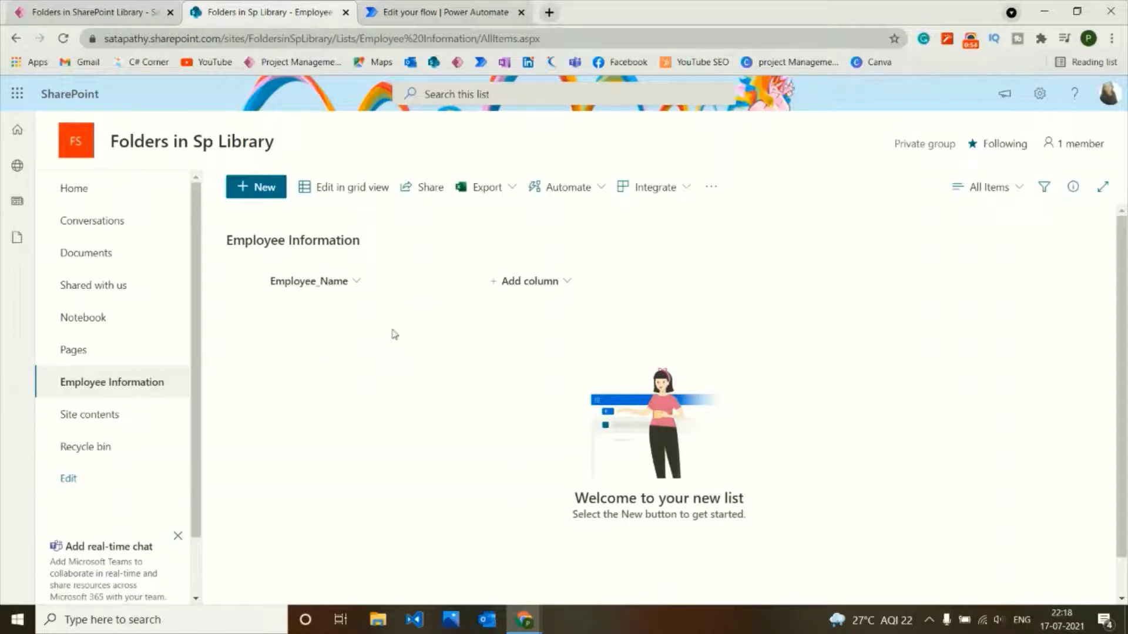
Step: Connect the Employee Information list from the Folders in Sp Library site as a SharePoint data source
click(89, 16)
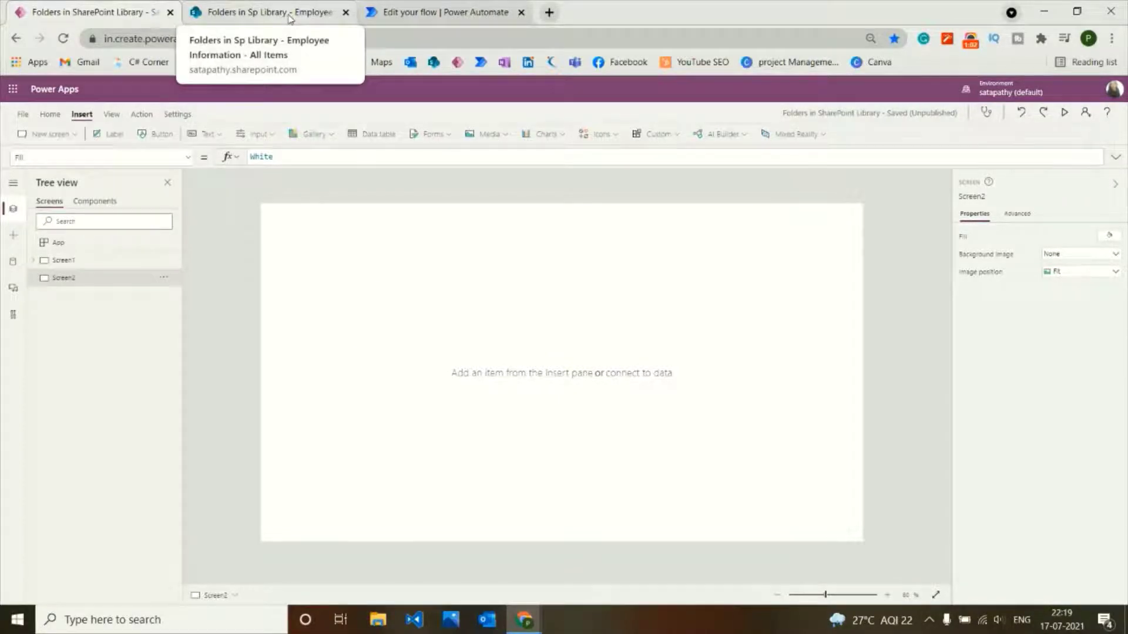
click(289, 19)
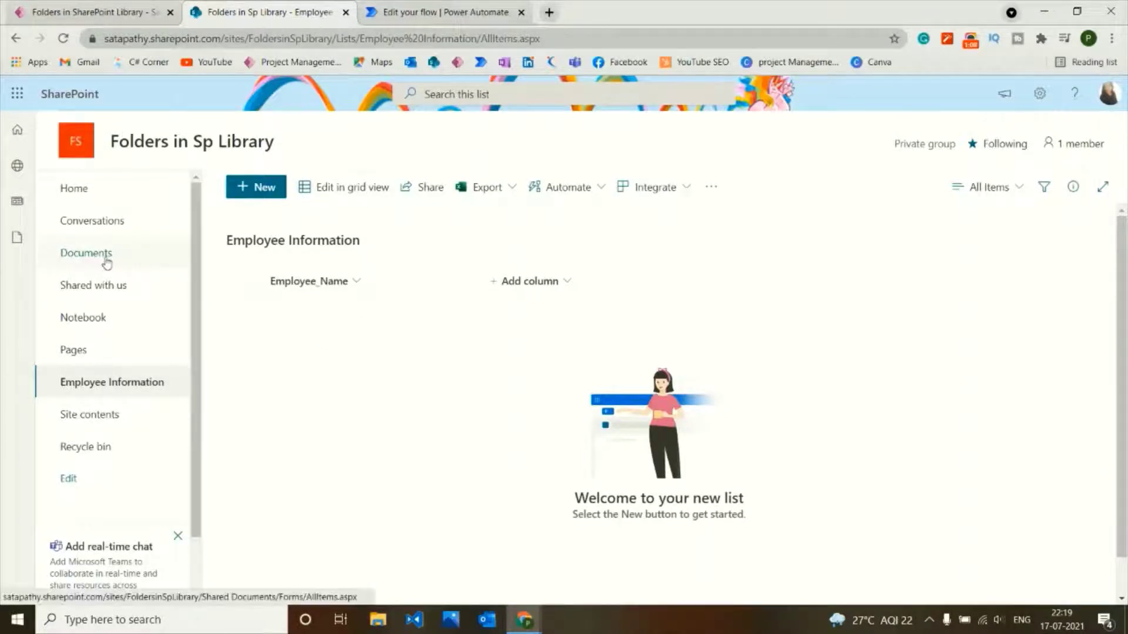
click(94, 12)
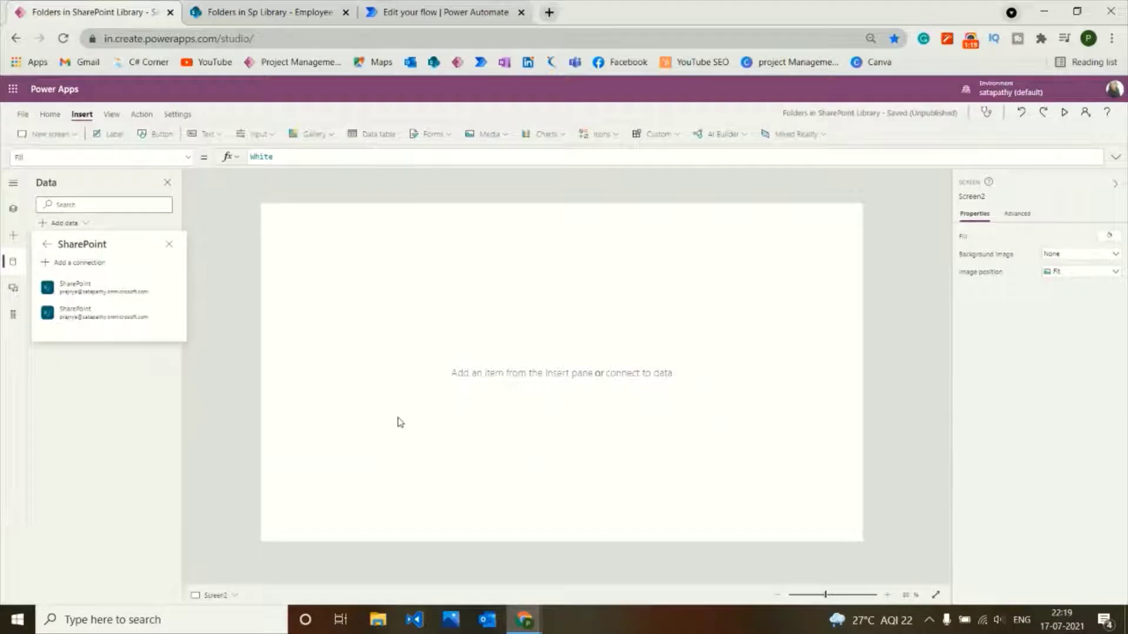
click(100, 287)
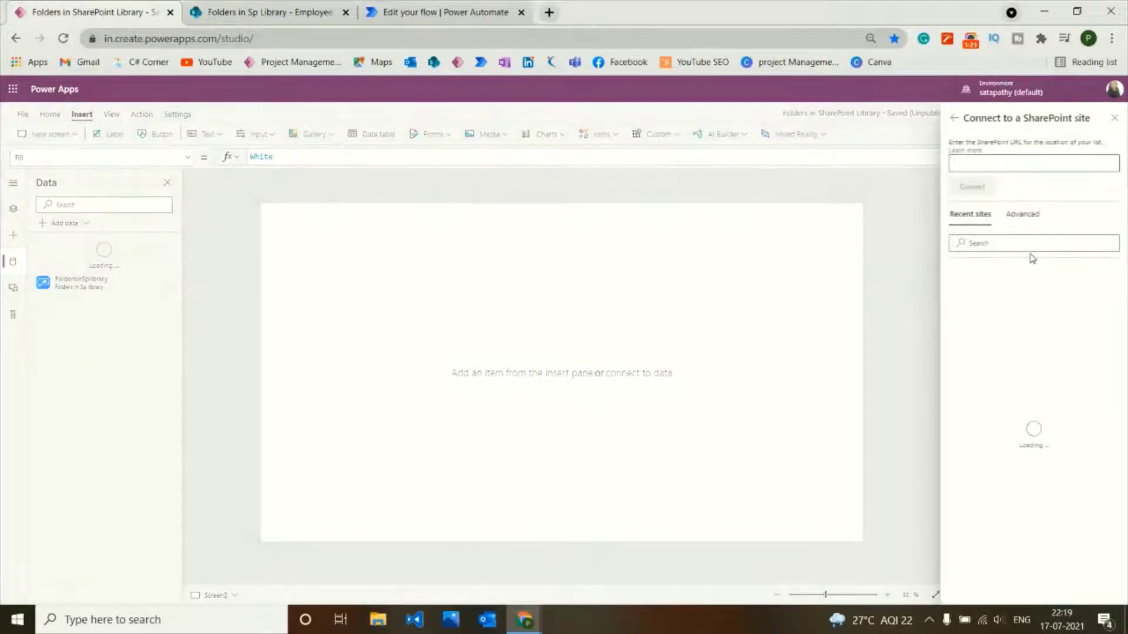
click(1007, 283)
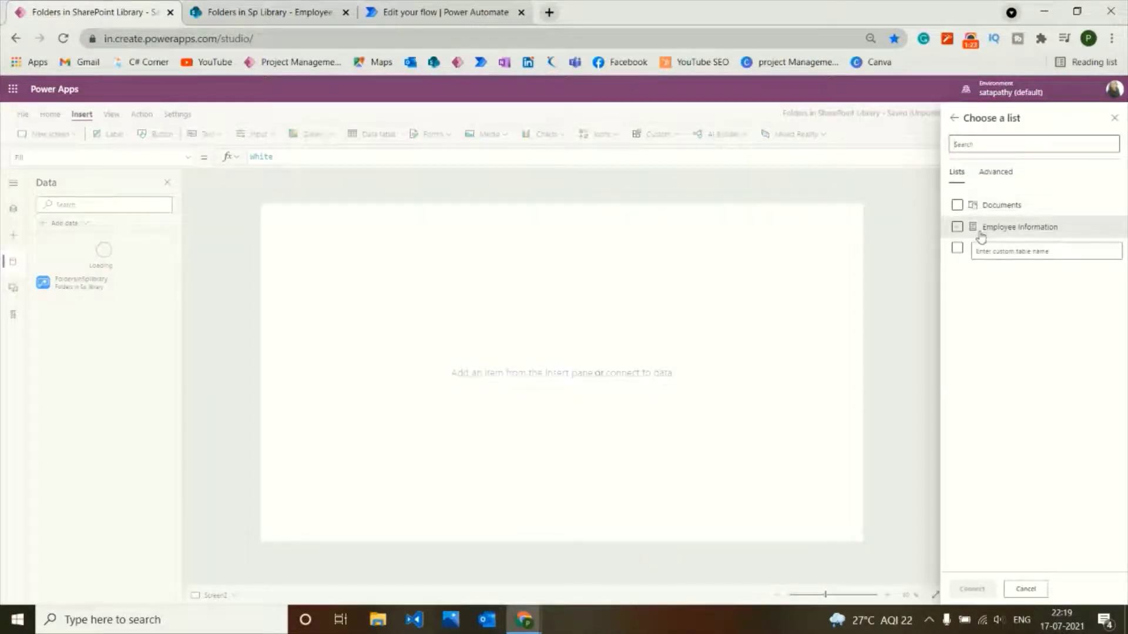
click(982, 234)
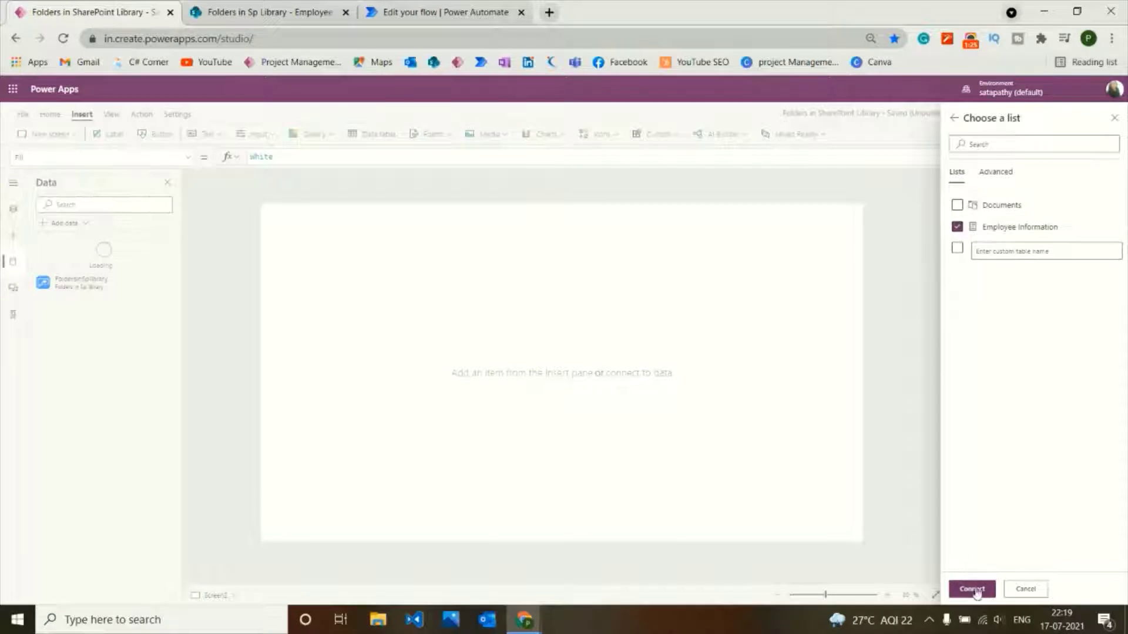
click(975, 592)
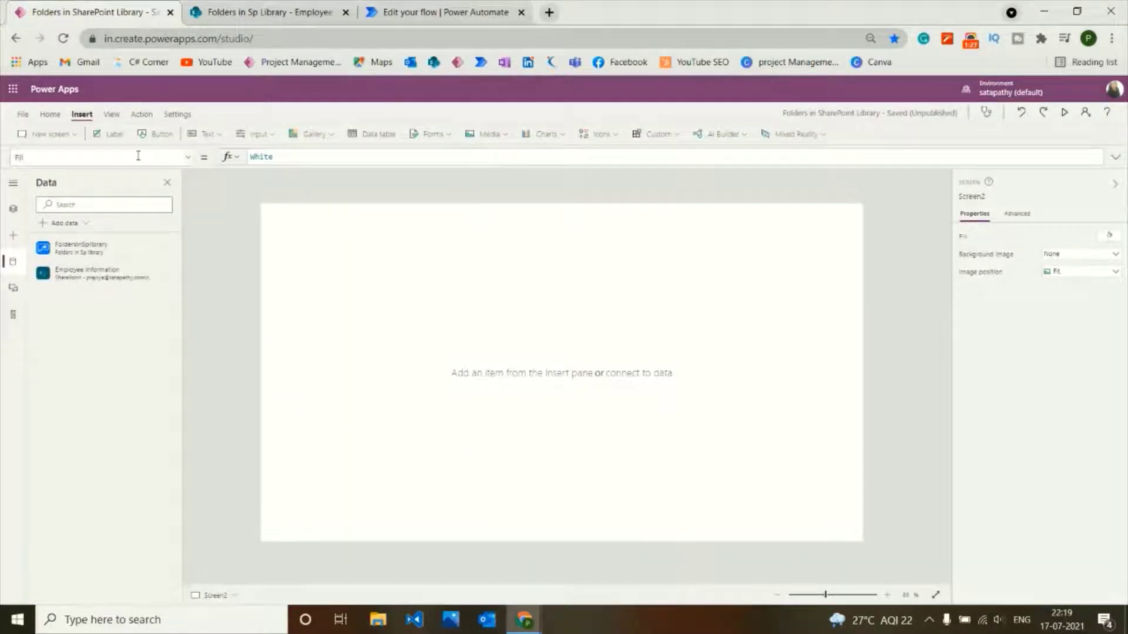
Step: Insert a text label reading 'Employee Name' on the screen
click(109, 134)
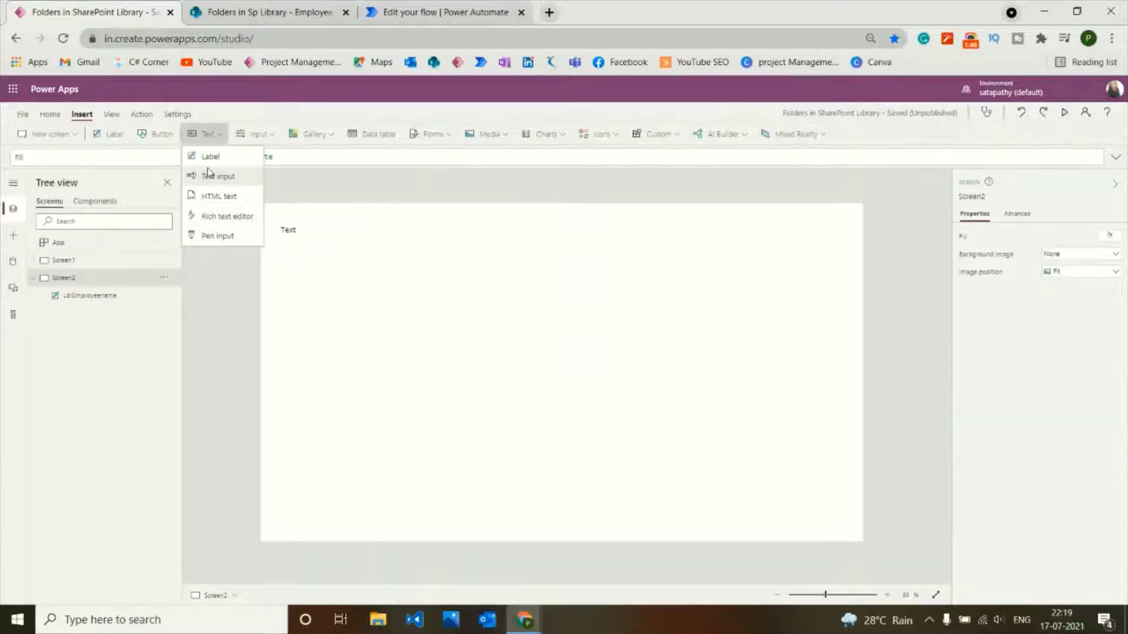
click(214, 175)
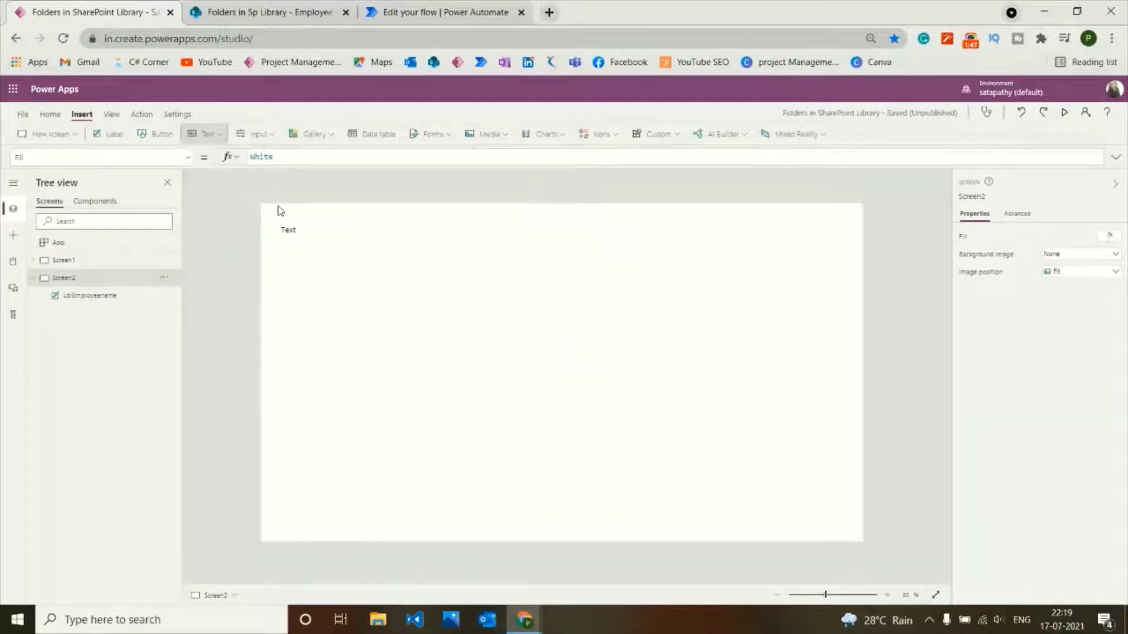
click(300, 232)
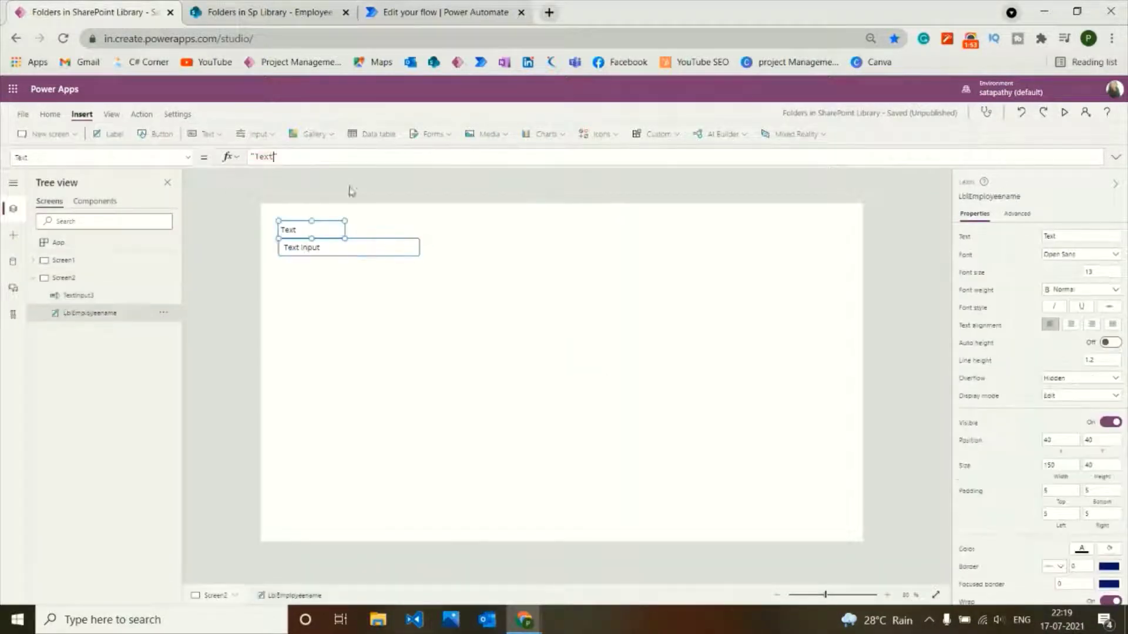
key(BackSpace)
key(BackSpace)
key(BackSpace)
key(BackSpace)
text(Employee Name)
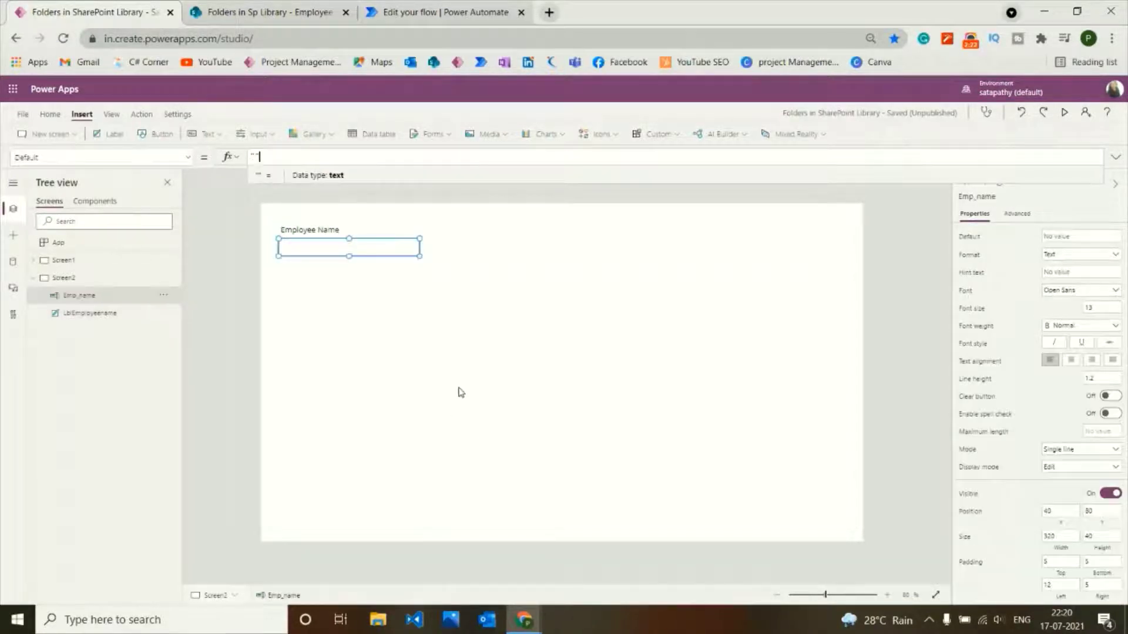
click(461, 392)
Step: Add a button captioned Save below the name input and delete its default 'false' OnSelect
click(156, 134)
drag(326, 239, 315, 285)
click(963, 236)
text(Sa)
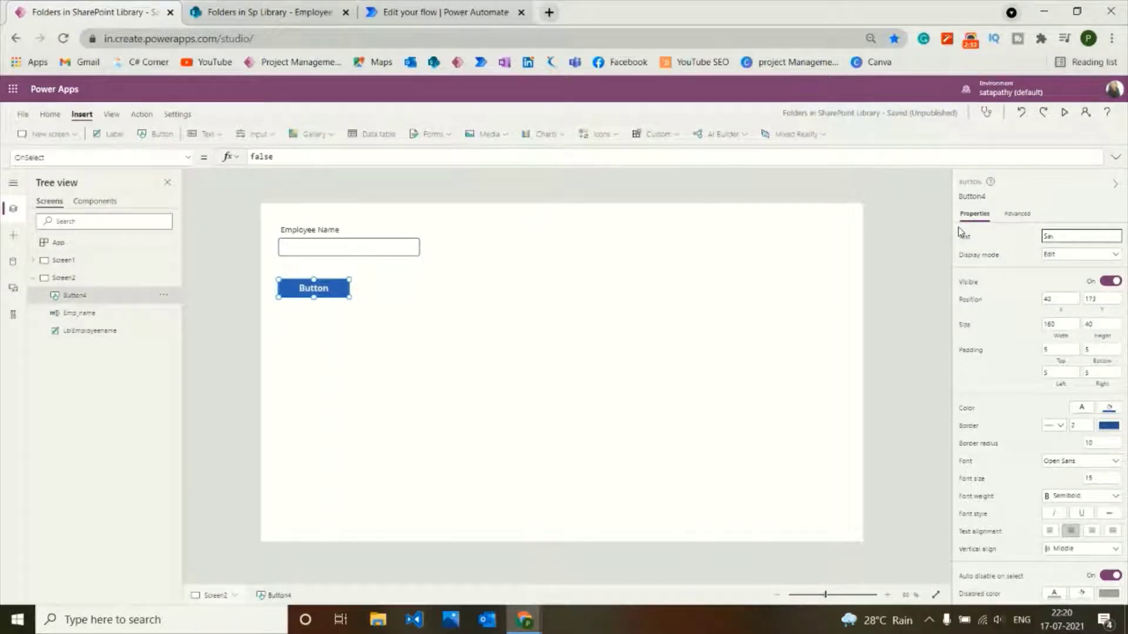
text(ve)
click(679, 337)
click(309, 288)
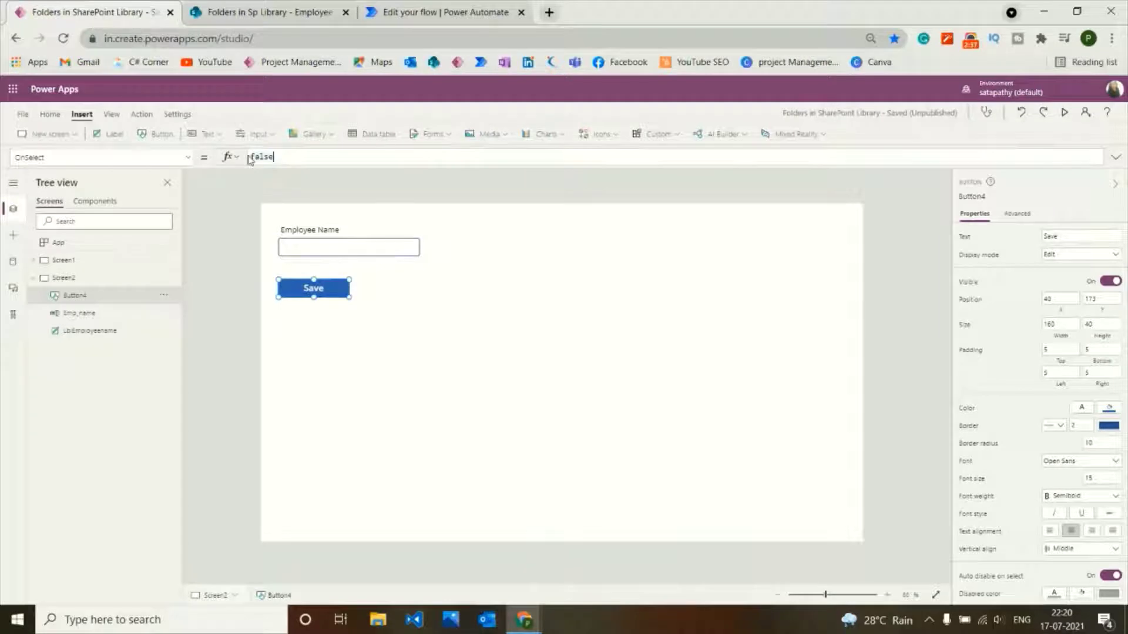
click(294, 158)
double_click(262, 156)
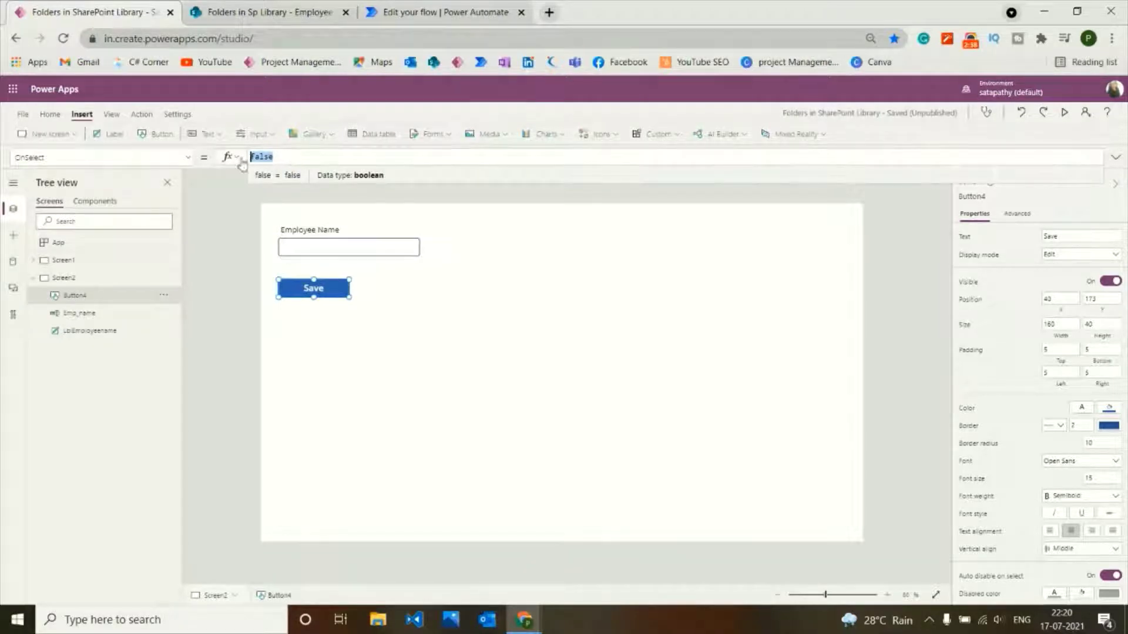
key(BackSpace)
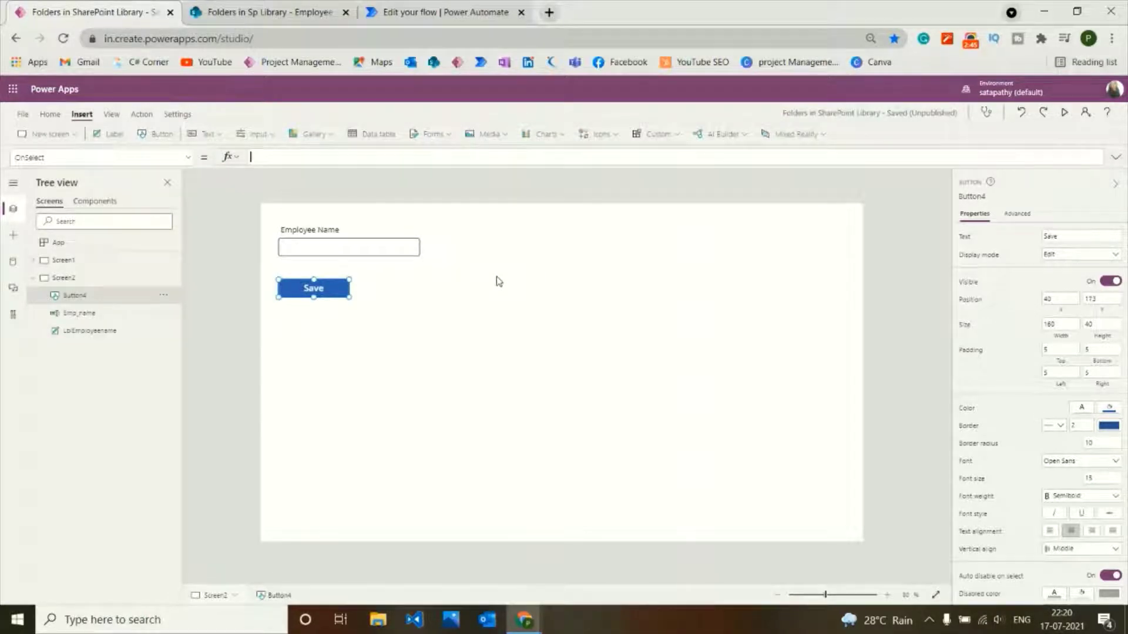
Step: Begin the OnSelect formula Patch('Employee Information', Defaults('Employee Information'), { … }) over several lines
text(Patch)
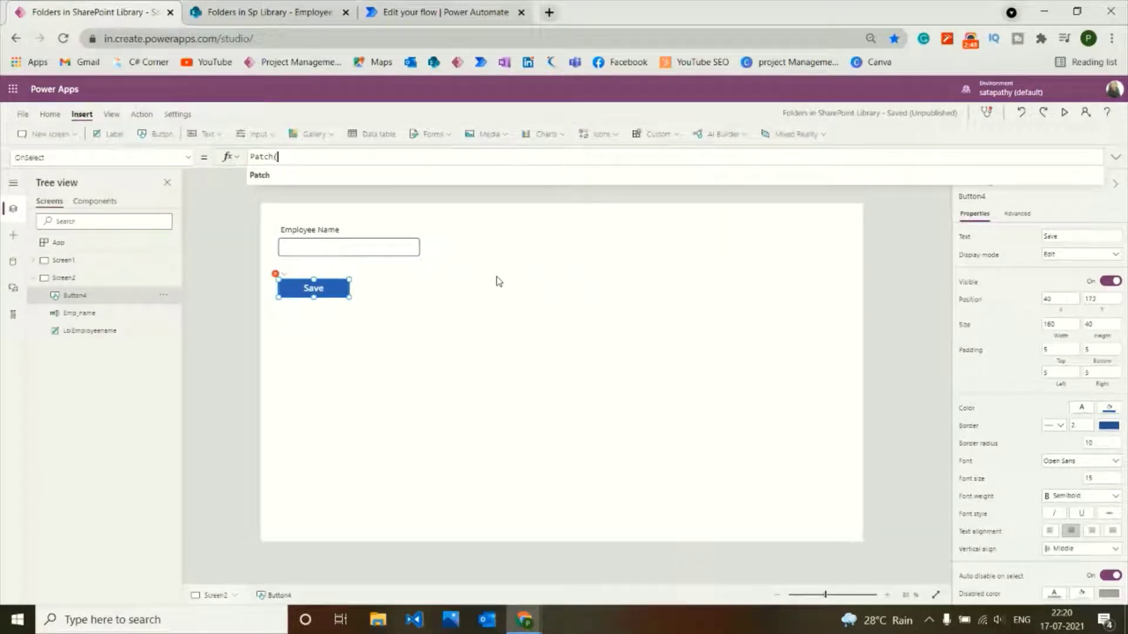
text(()
click(352, 177)
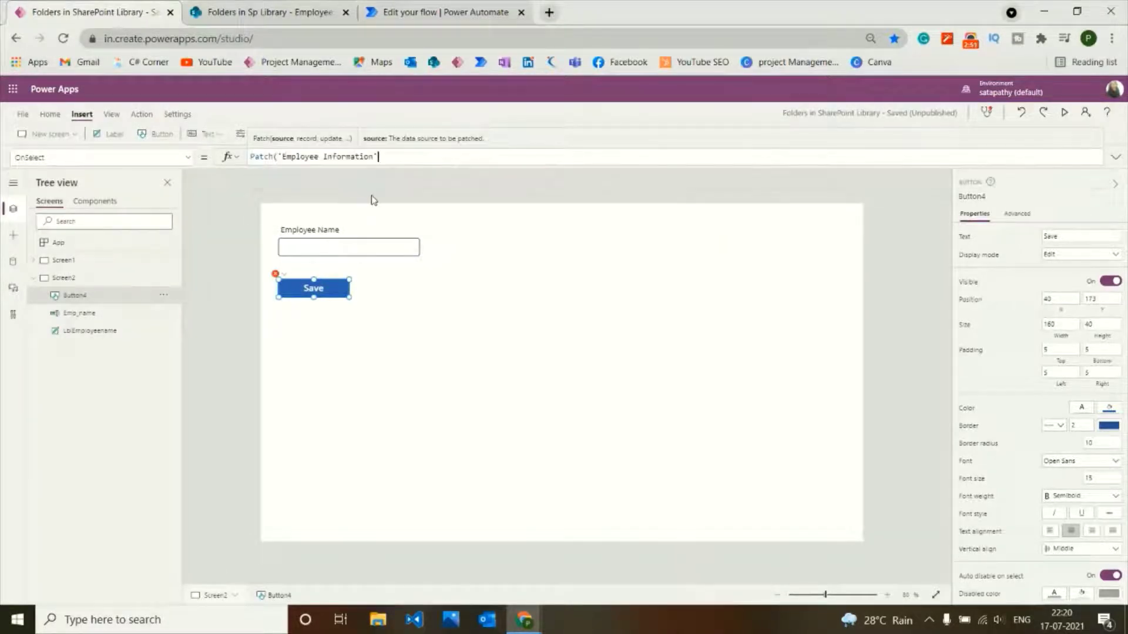
text(,Defaults)
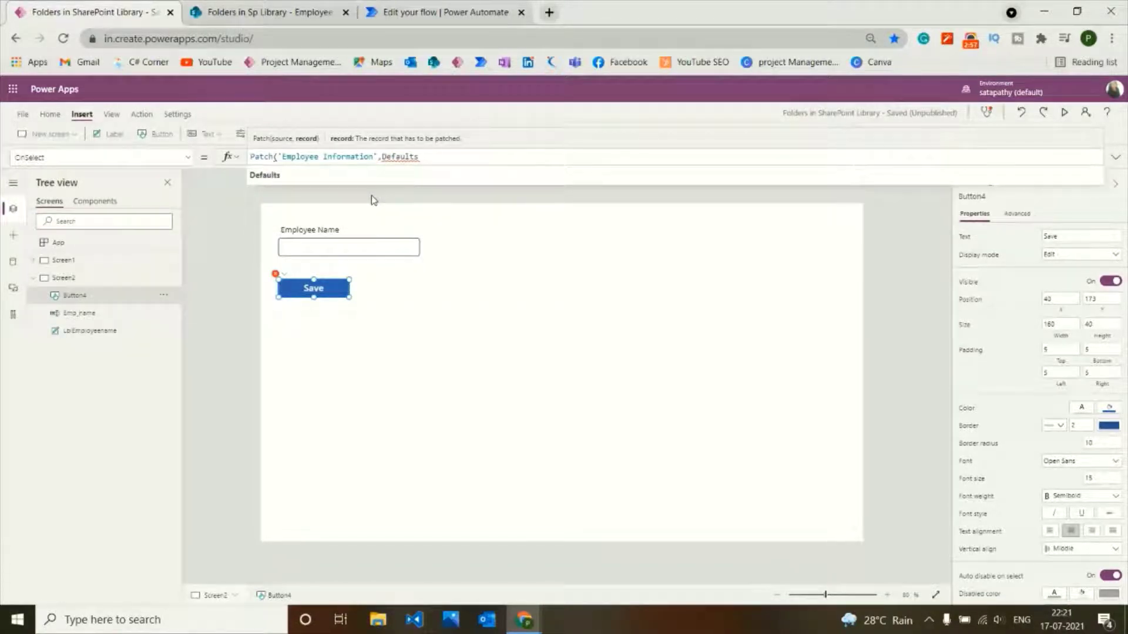
text(('Em)
click(523, 176)
text())
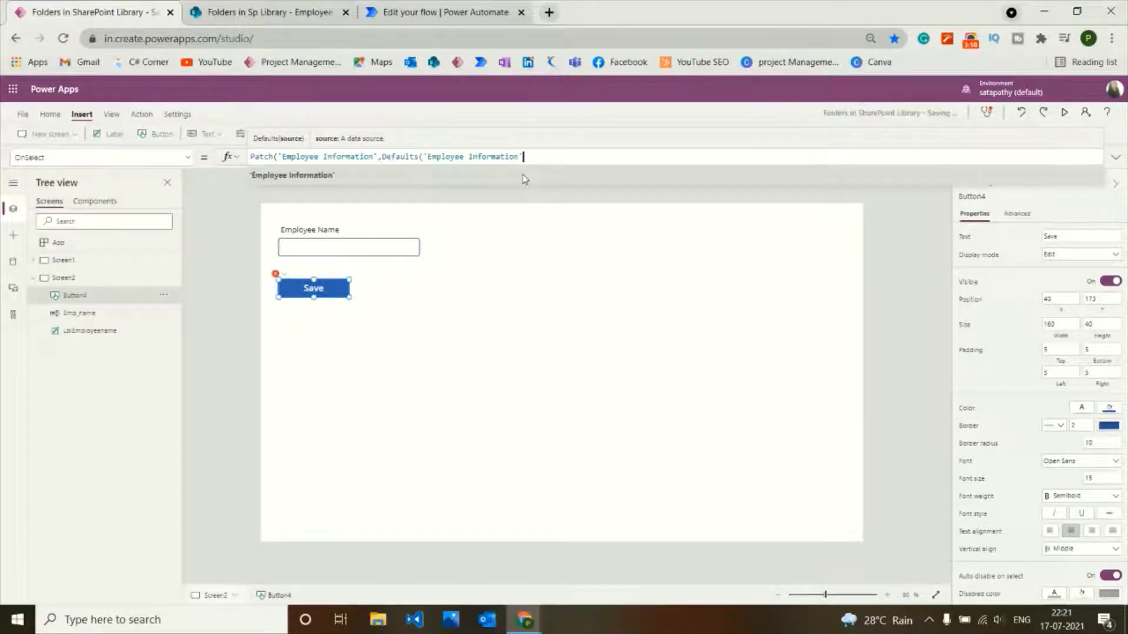
text(, )
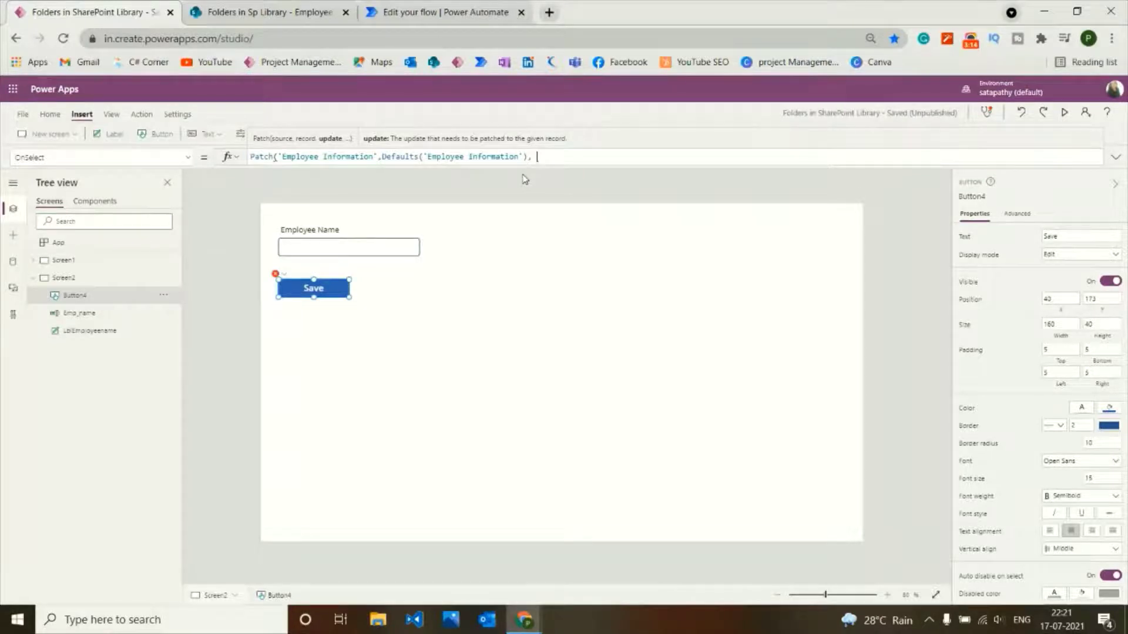
text({)
key(shift+alt+f)
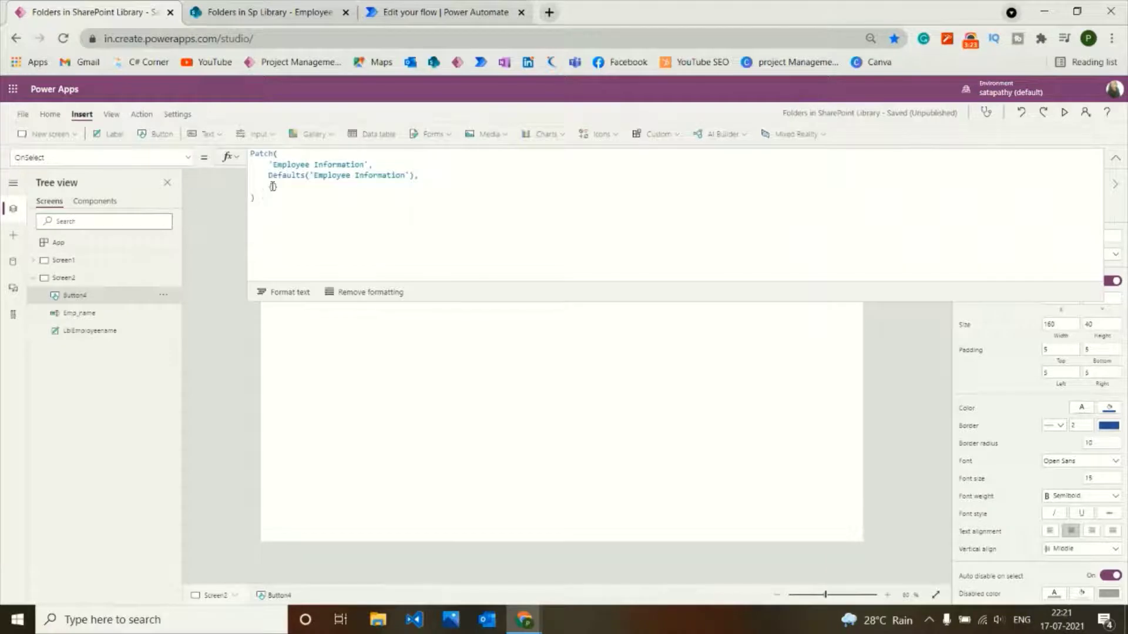
Step: Complete the patched record as {Employee_Name: Emp_name.Text}
text(Empl)
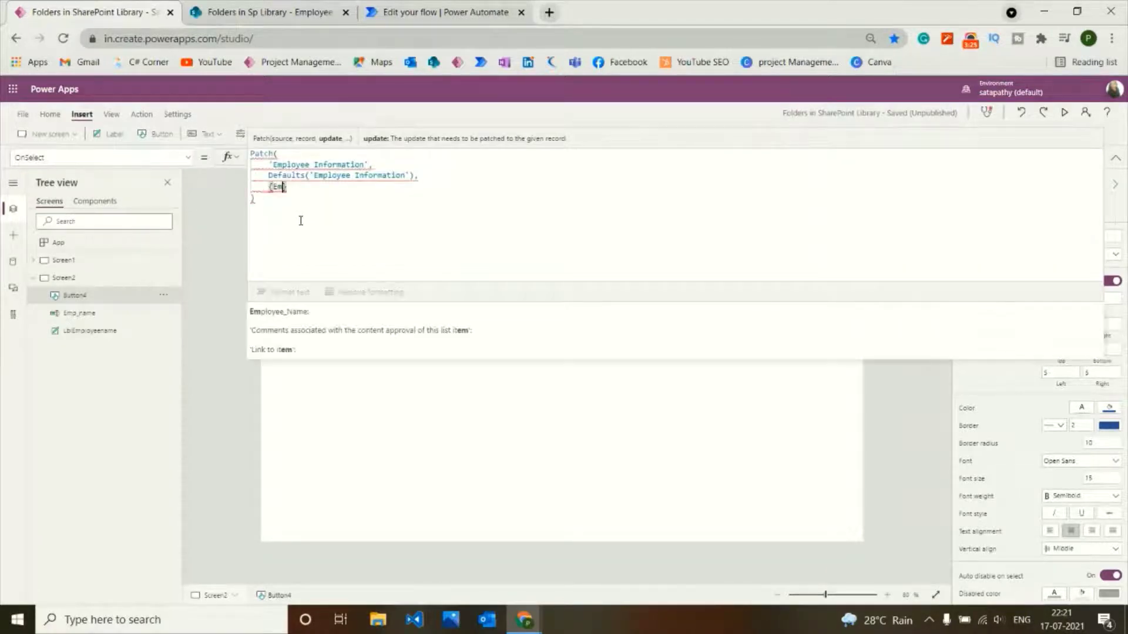
click(300, 312)
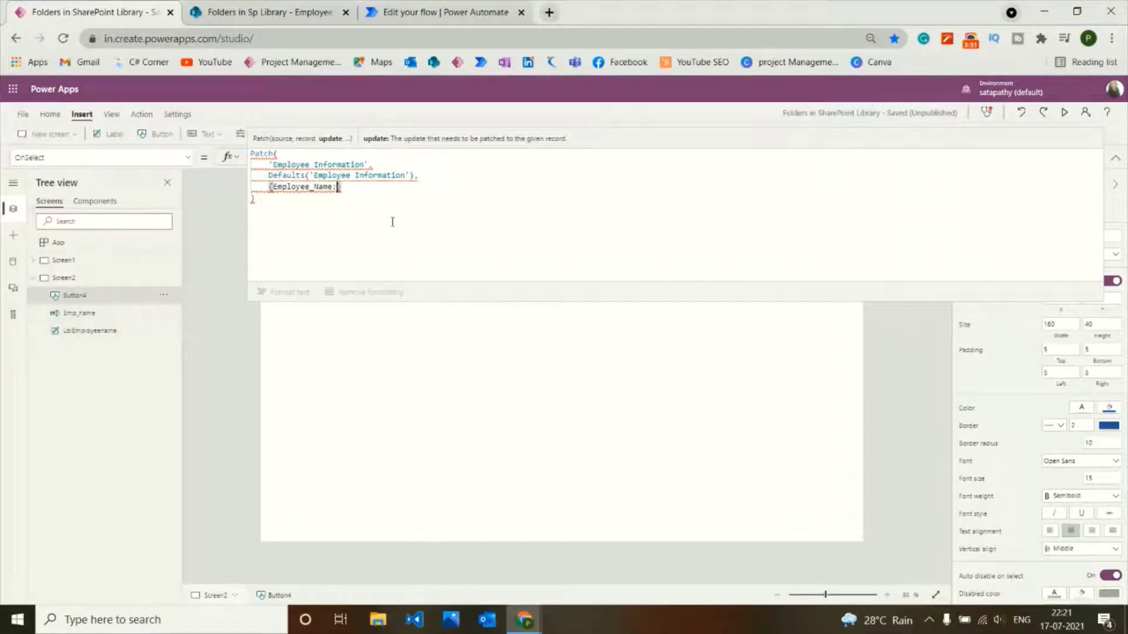
text(Emp)
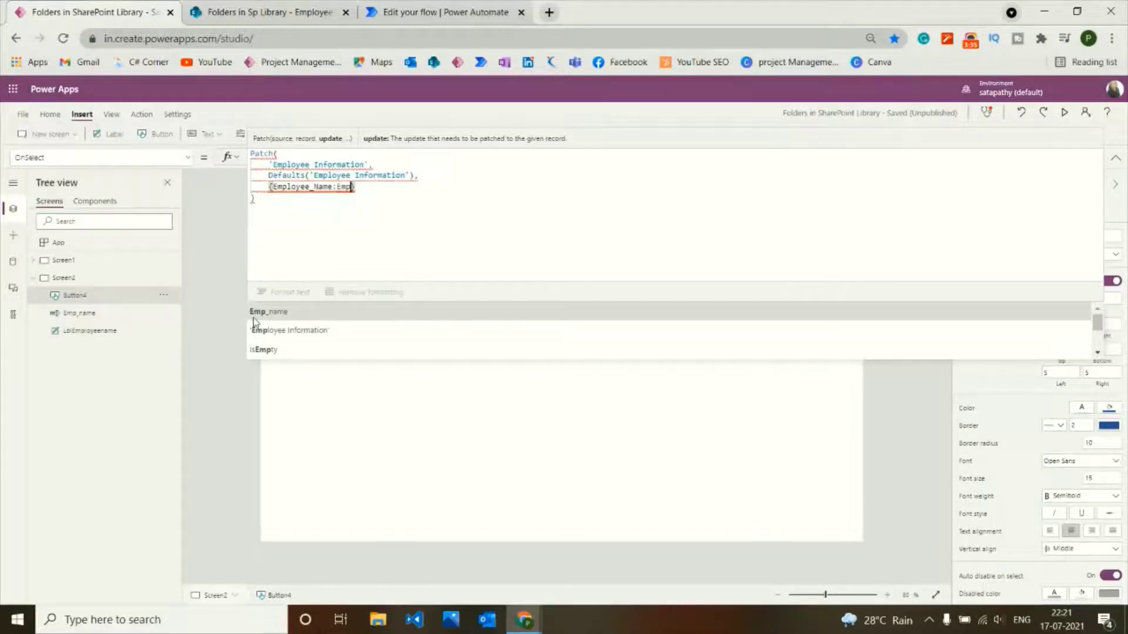
click(275, 314)
text(.)
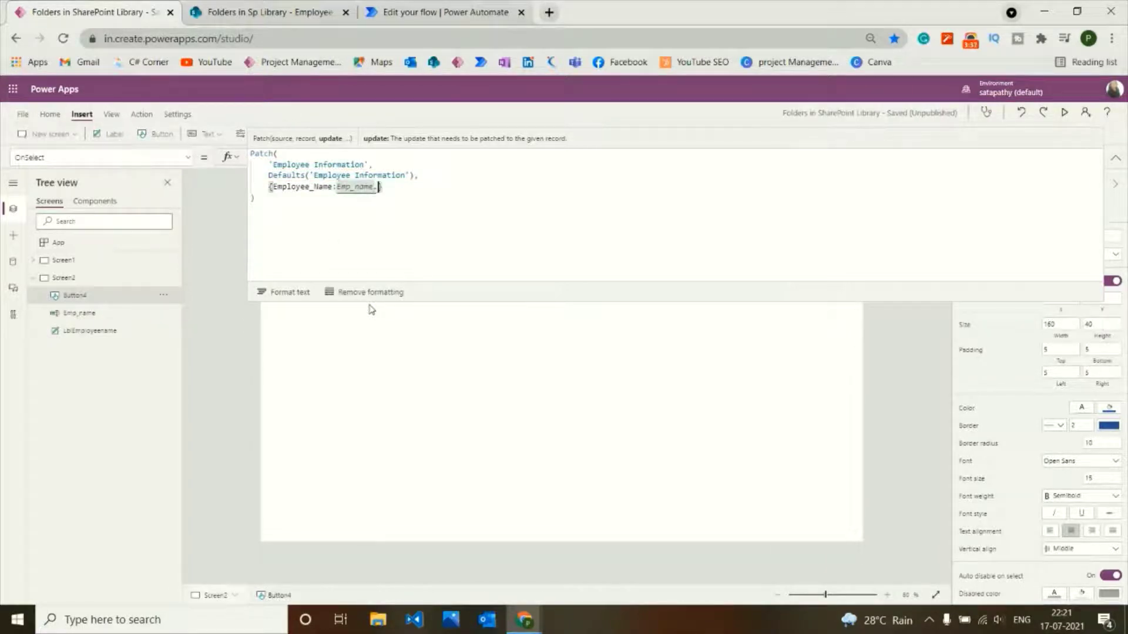
text(Text)
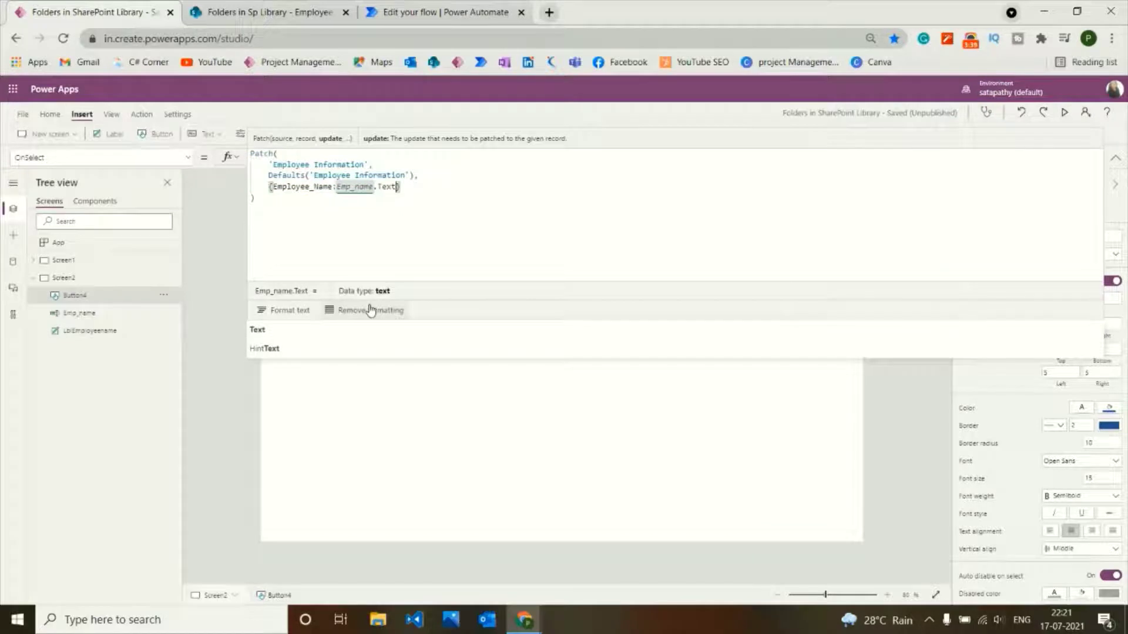
click(1116, 160)
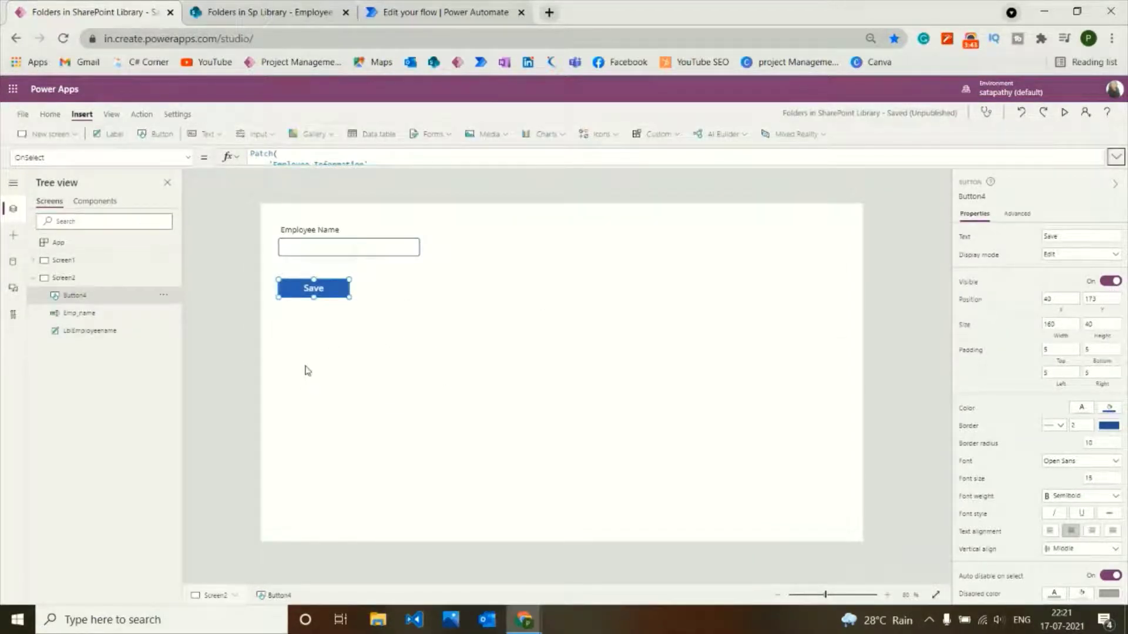
Step: Create an automated cloud flow named Employee Name Folder using the When an item is created trigger
click(444, 17)
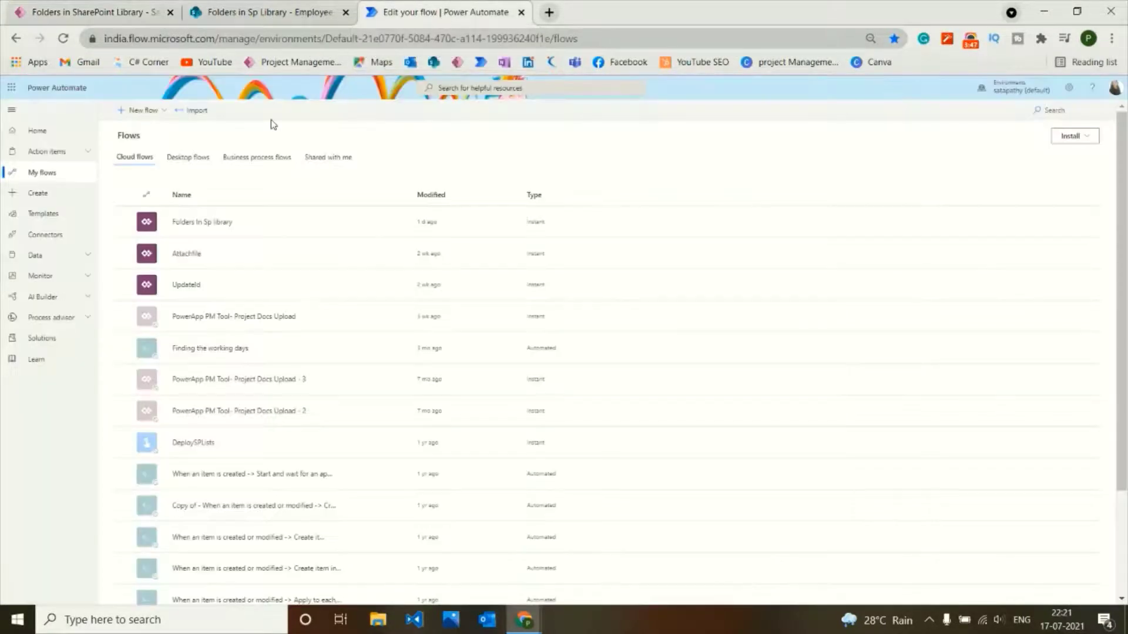
click(38, 196)
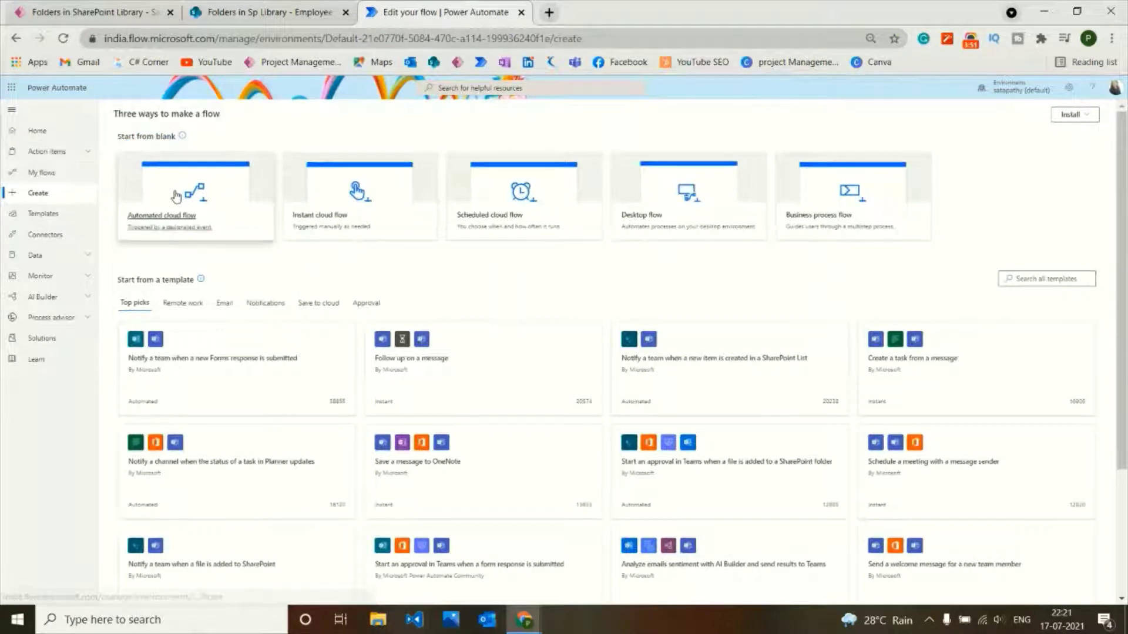
click(180, 200)
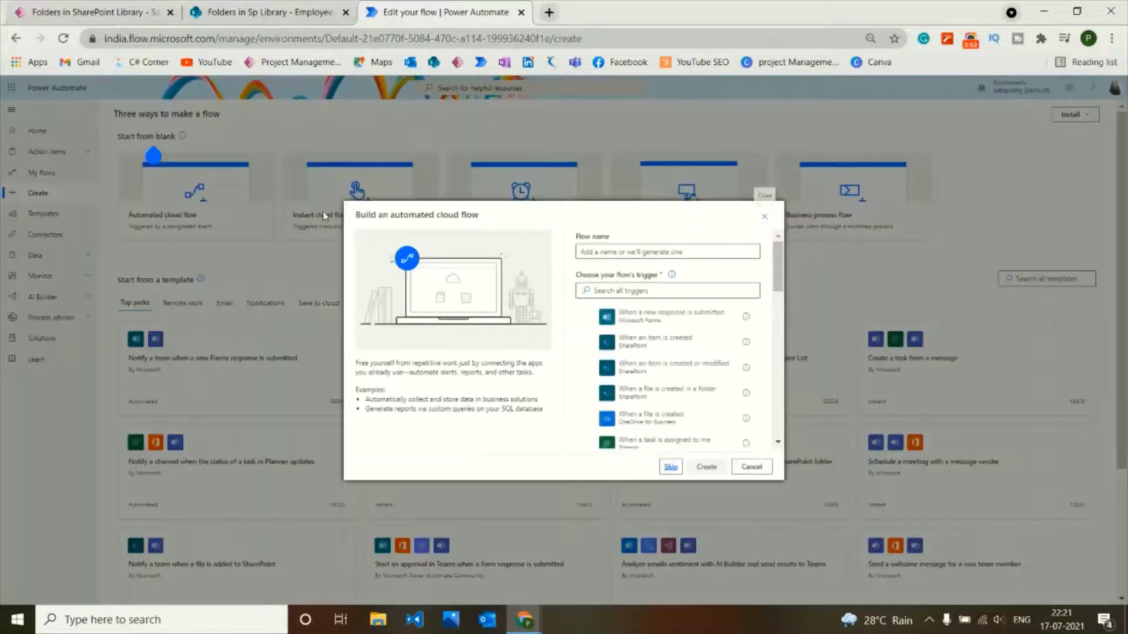
click(628, 253)
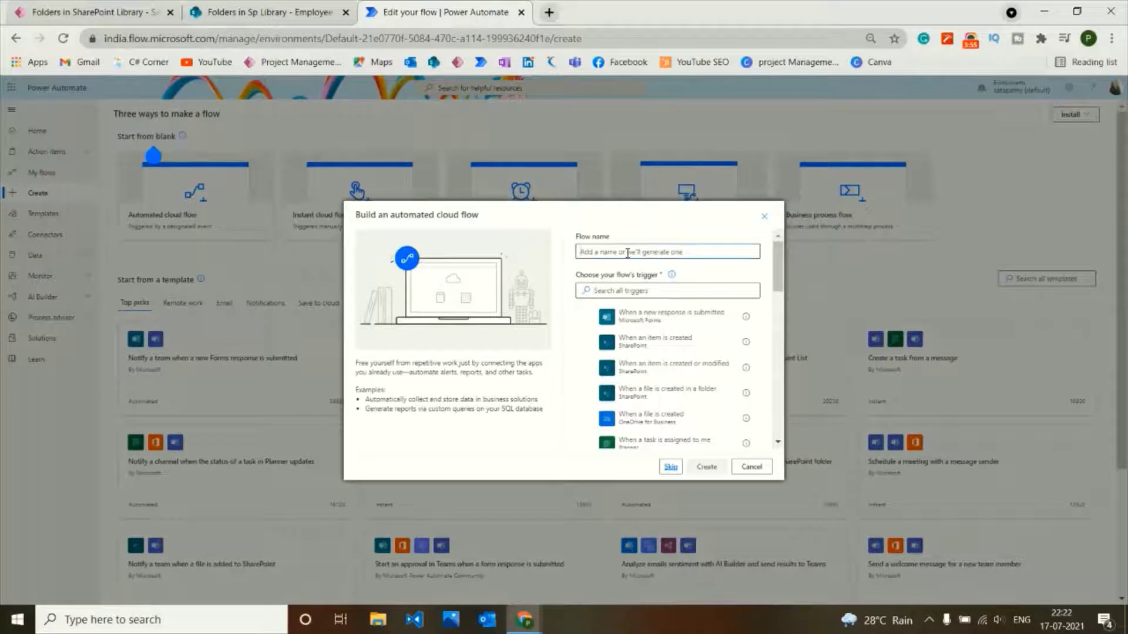
text(Employee Name Folder)
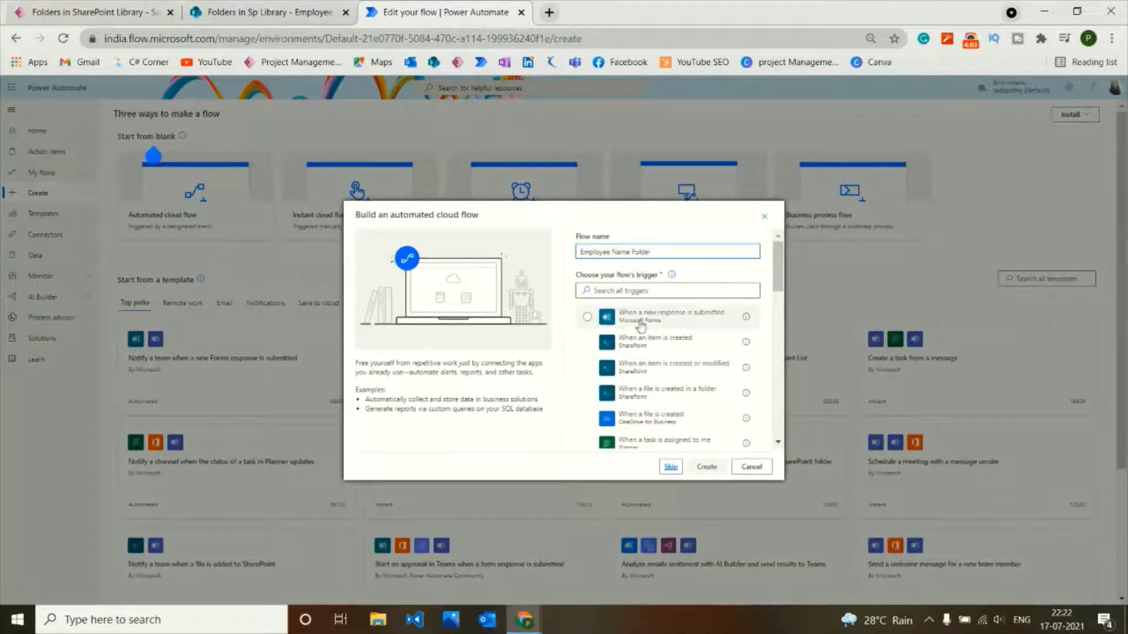
click(586, 344)
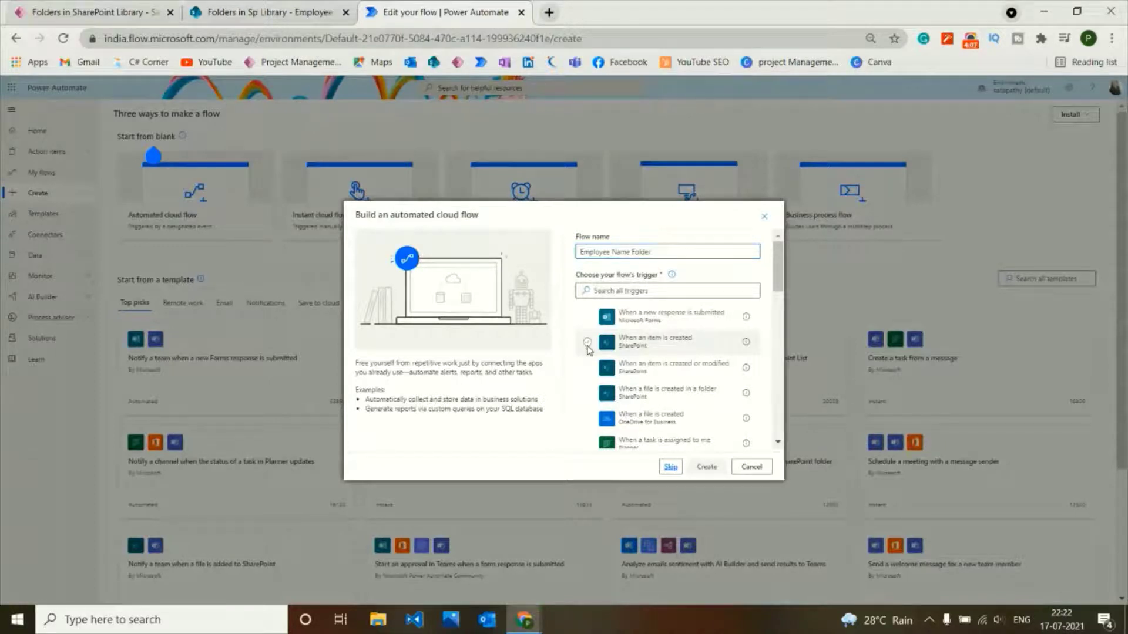
Step: Point the trigger at the Folders in Sp Library site and its Employee Information list
click(707, 466)
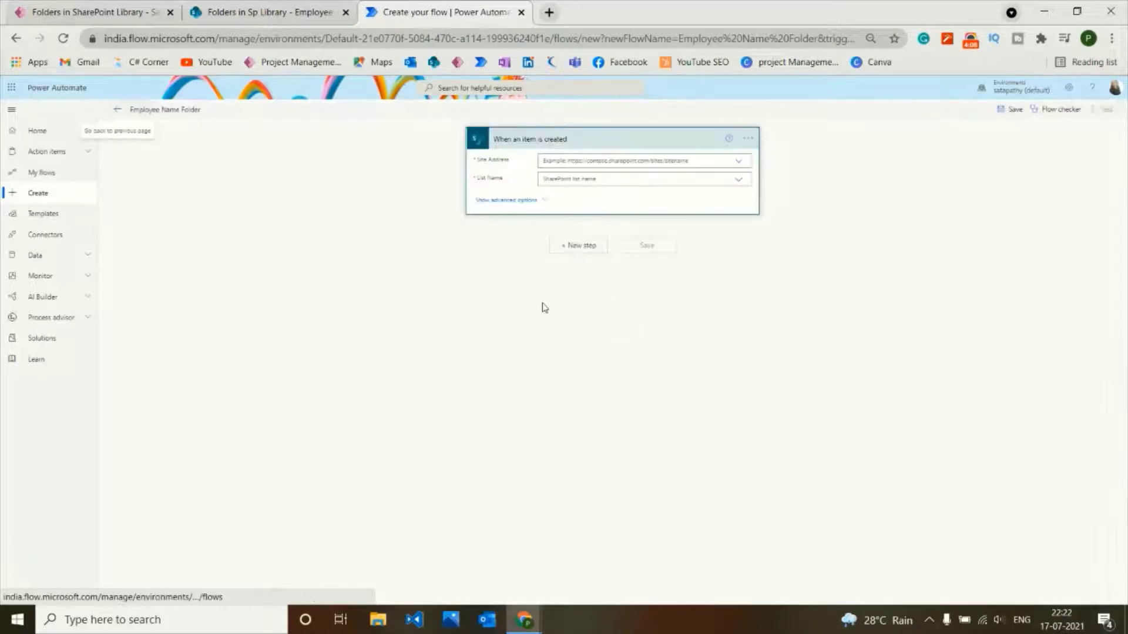
click(739, 162)
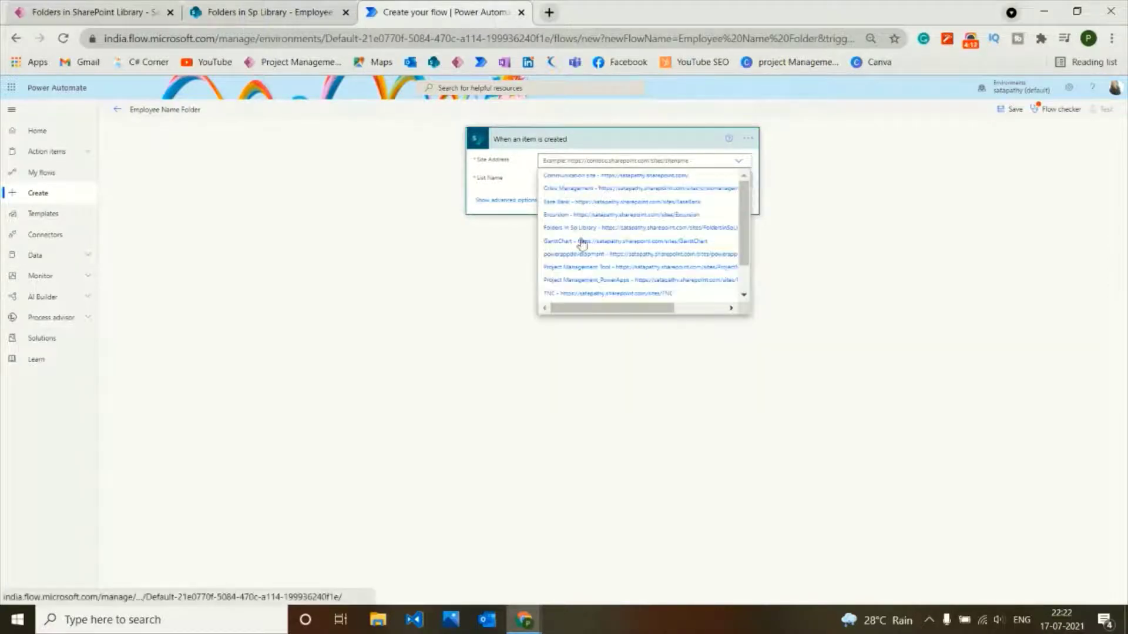
click(249, 13)
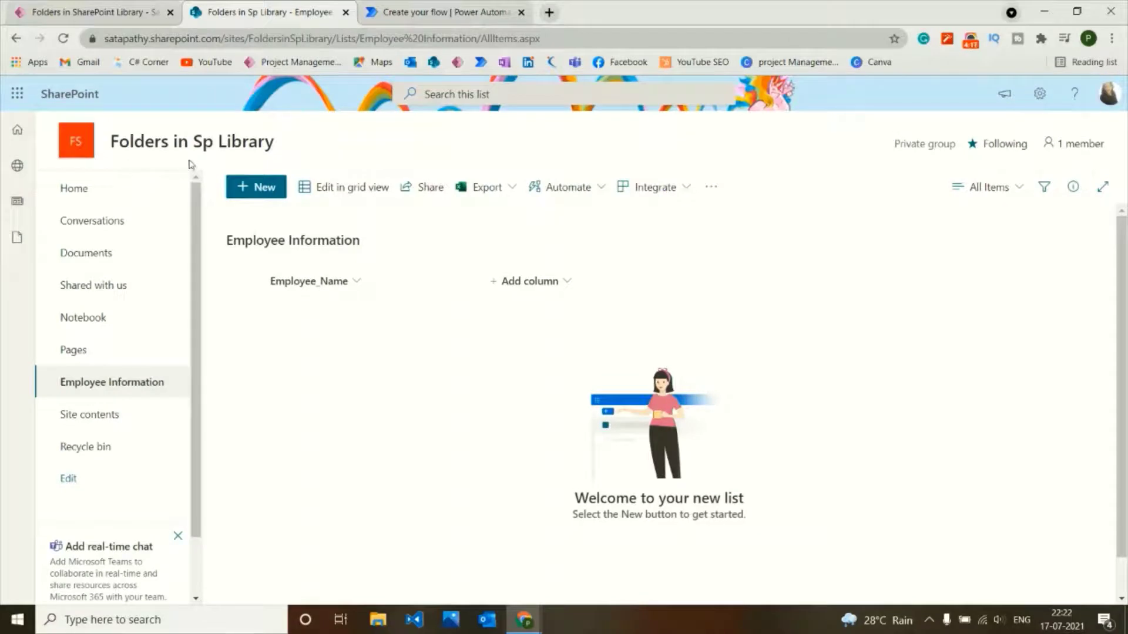
click(445, 12)
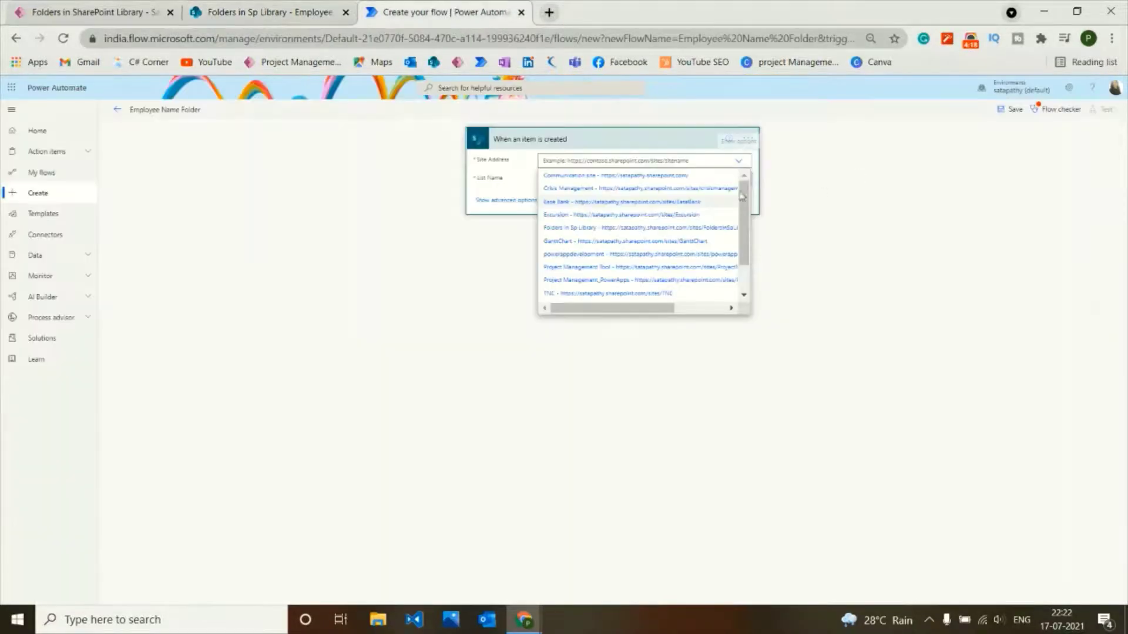
click(613, 229)
click(738, 191)
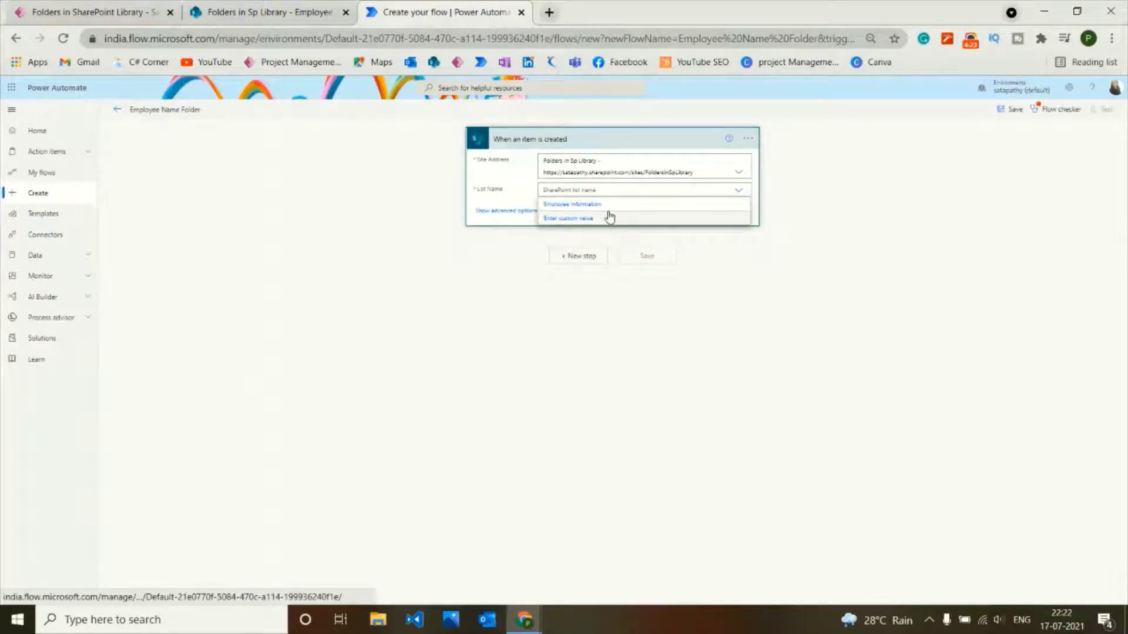
click(611, 205)
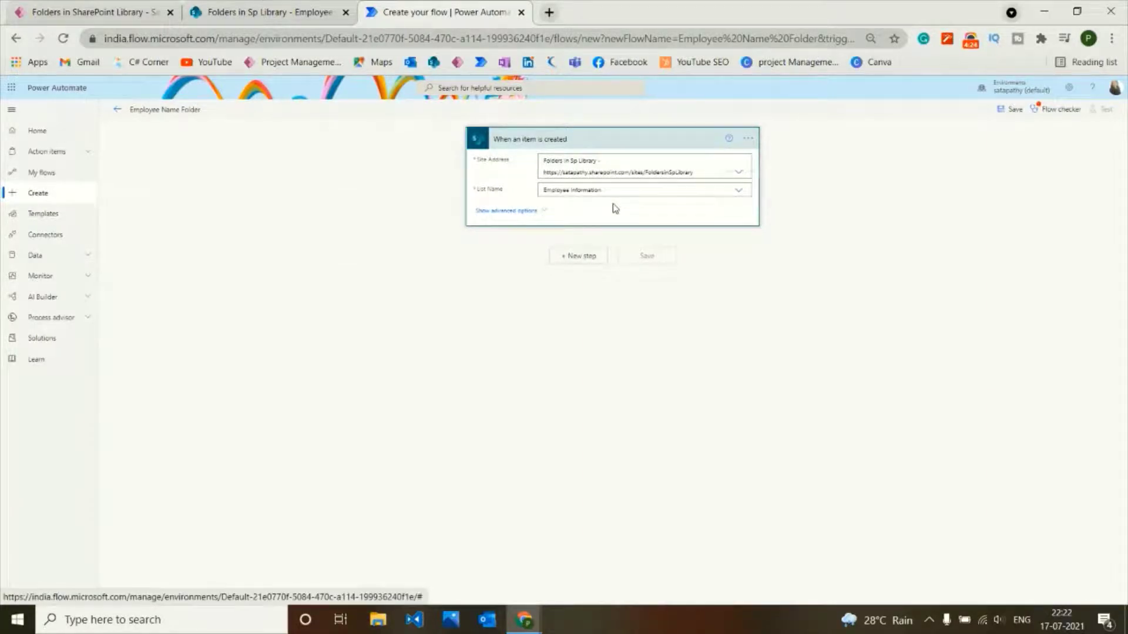
Step: Add a SharePoint Create new folder action targeting the Folders in Sp Library Documents library
click(578, 257)
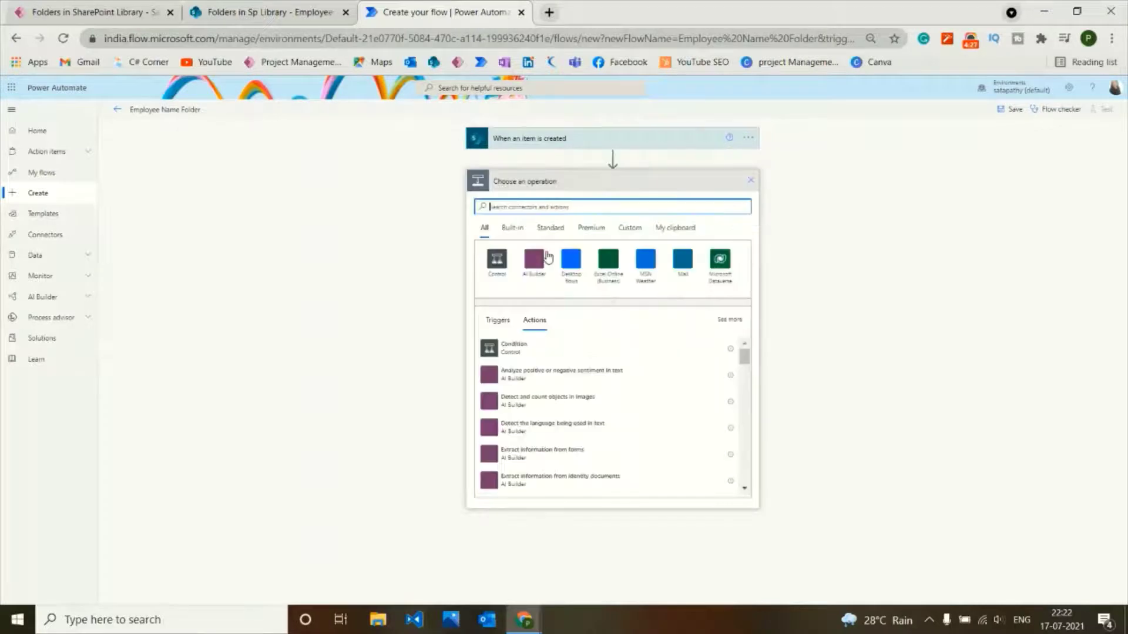
text(c)
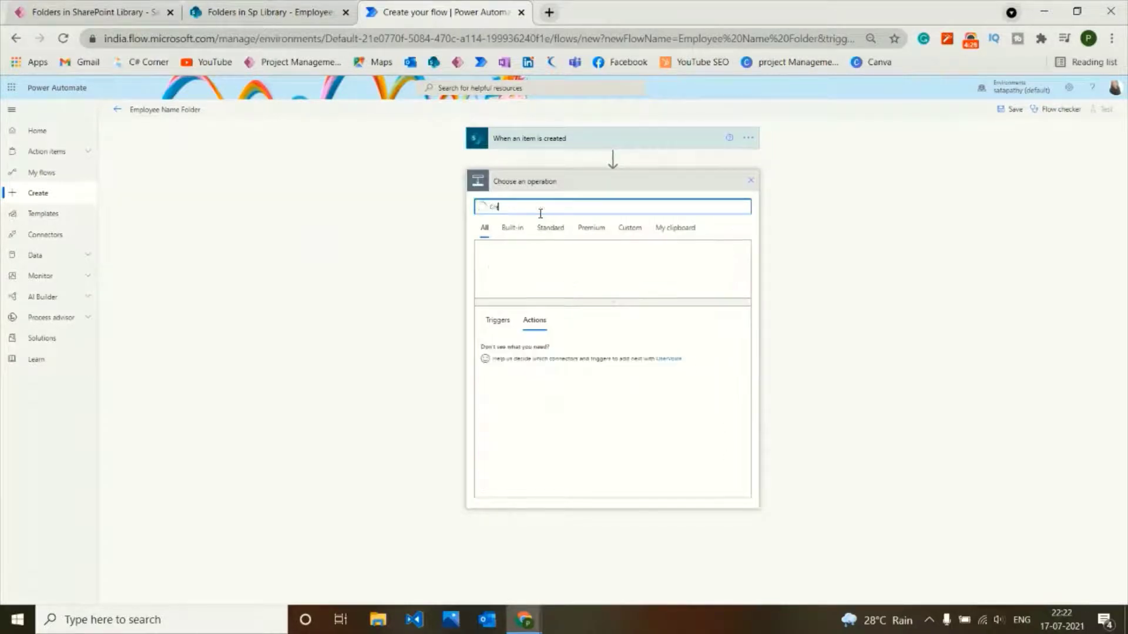
text(reate)
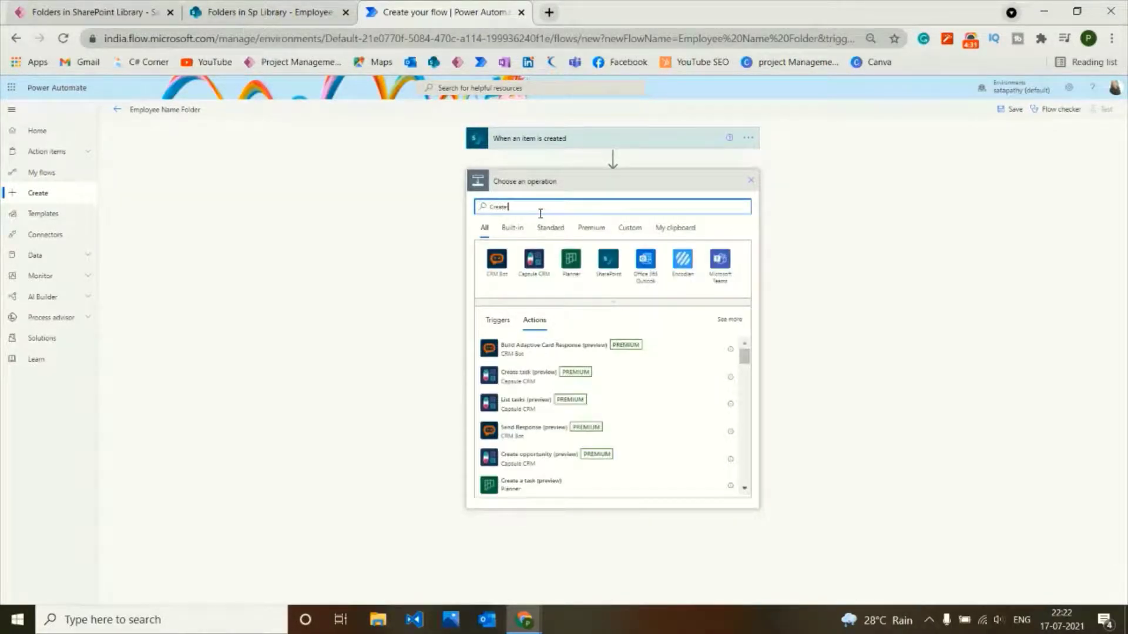
text( f)
text(ew)
text( Folder)
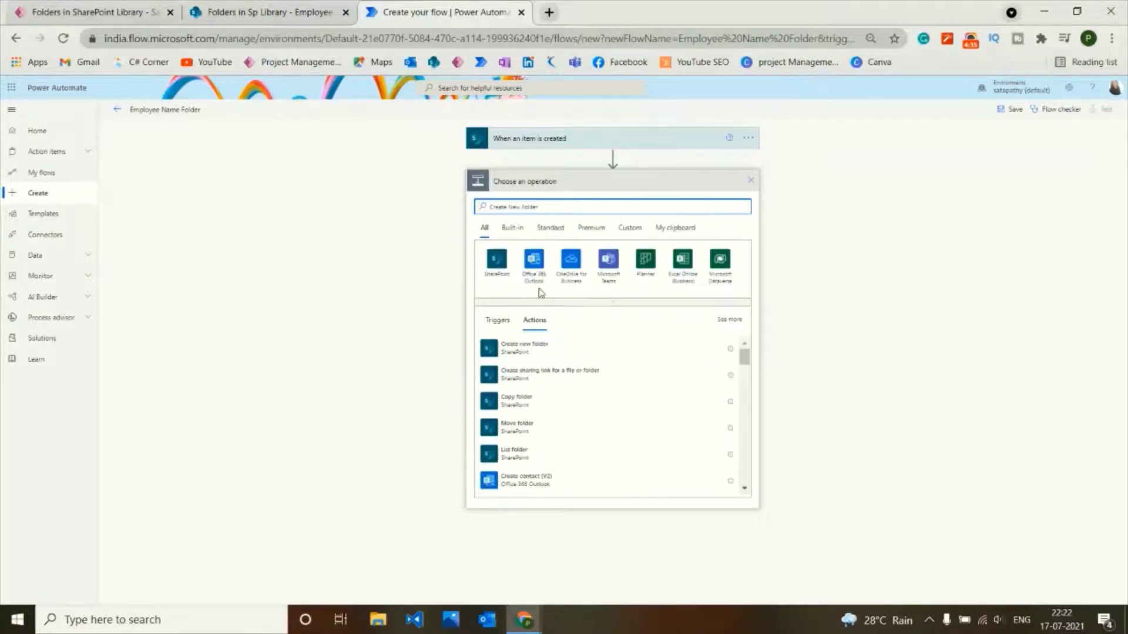
click(527, 356)
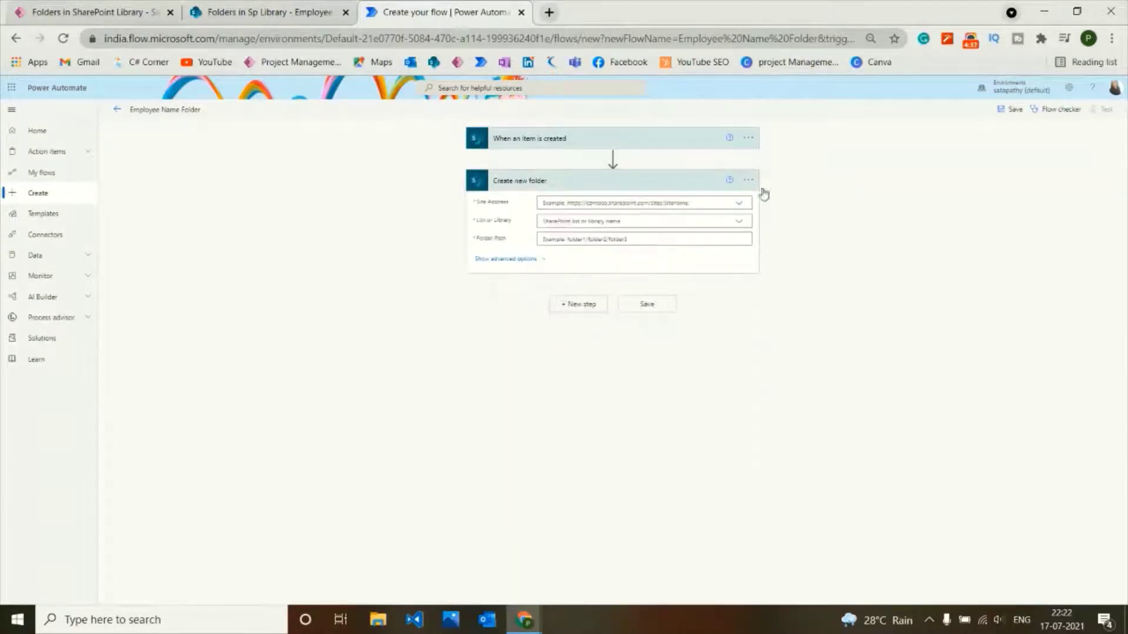
click(739, 206)
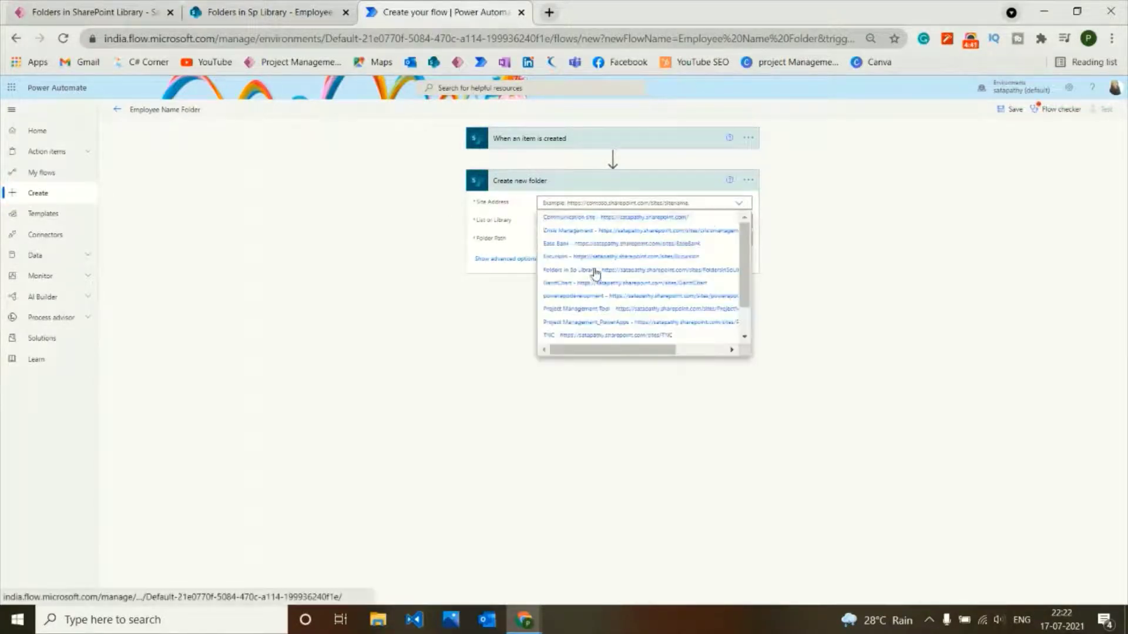
click(576, 268)
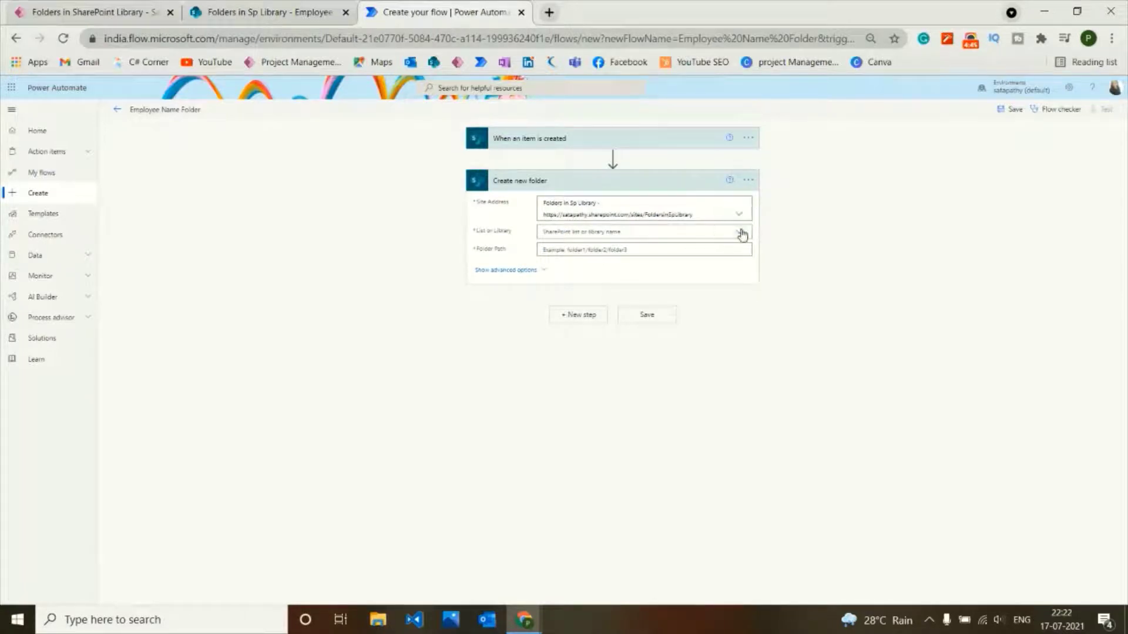
click(742, 235)
click(590, 249)
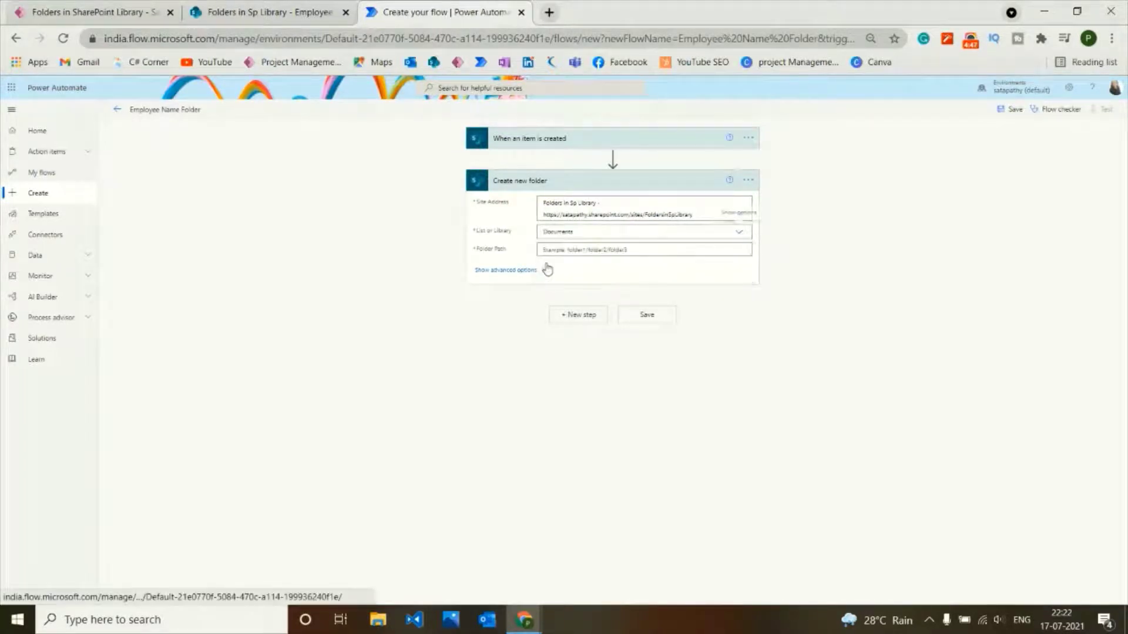
Step: Set the folder path to the Employee_Name dynamic content and save the flow
click(568, 251)
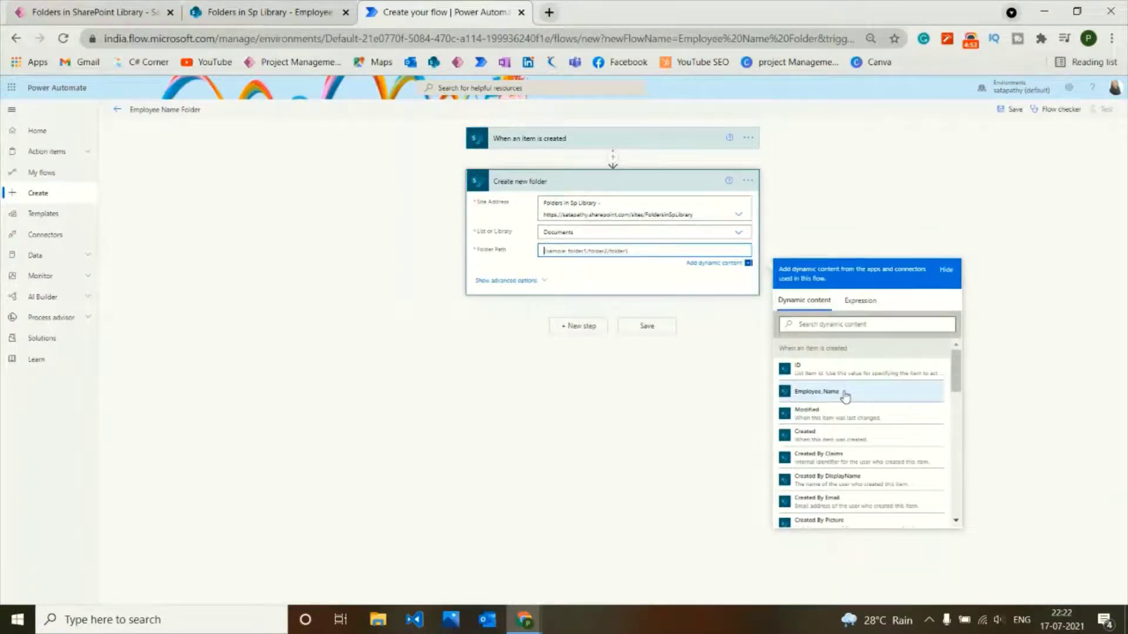
click(844, 396)
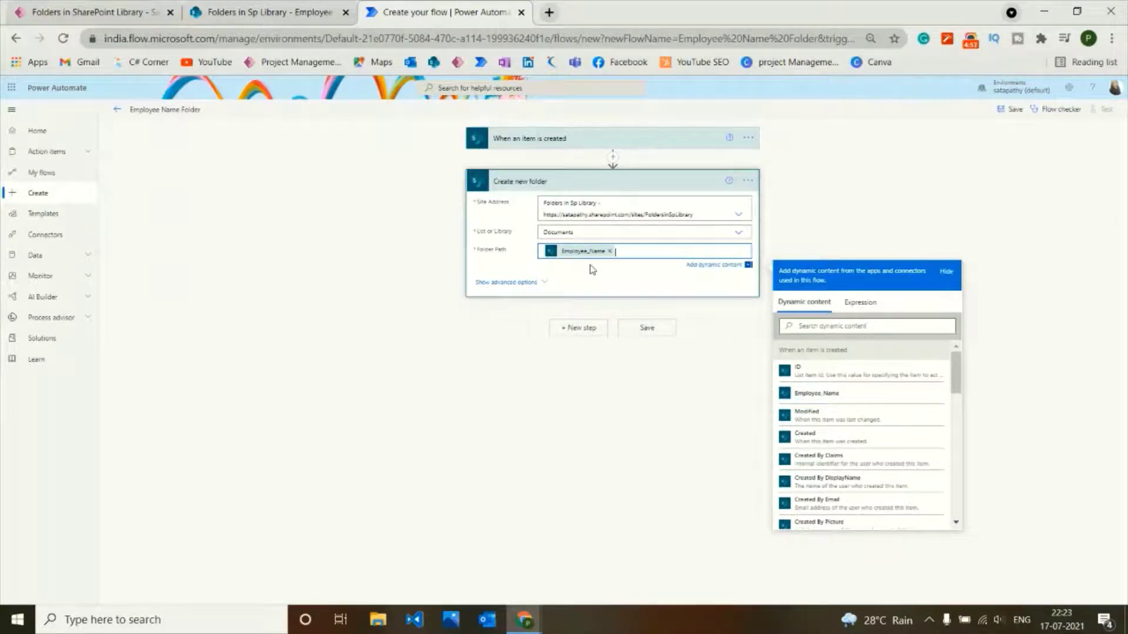
click(570, 188)
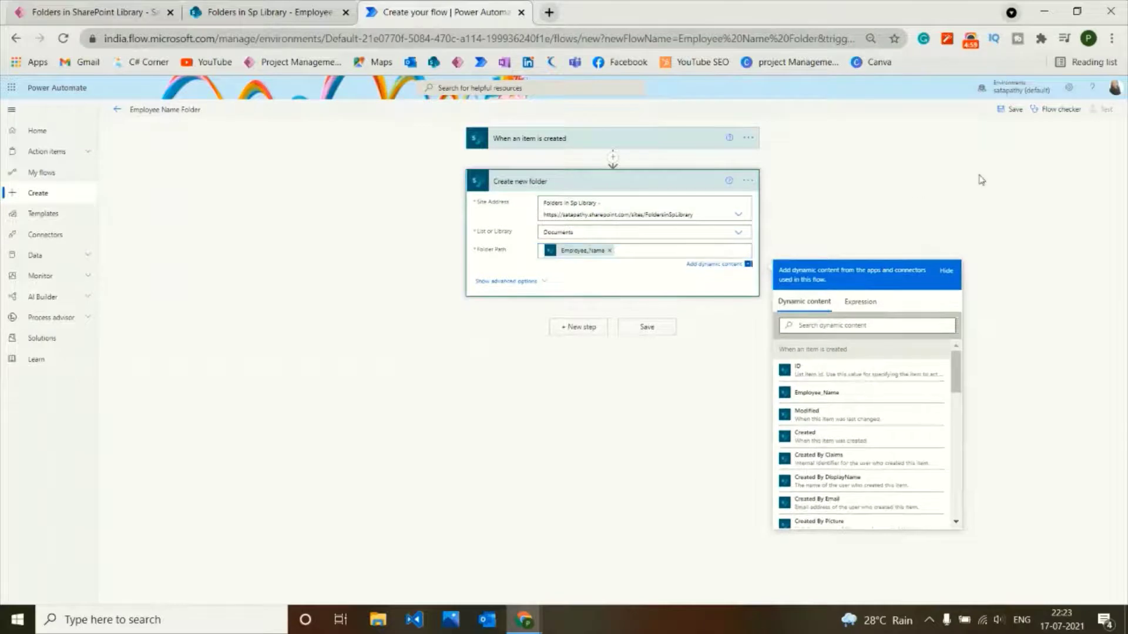
click(1011, 110)
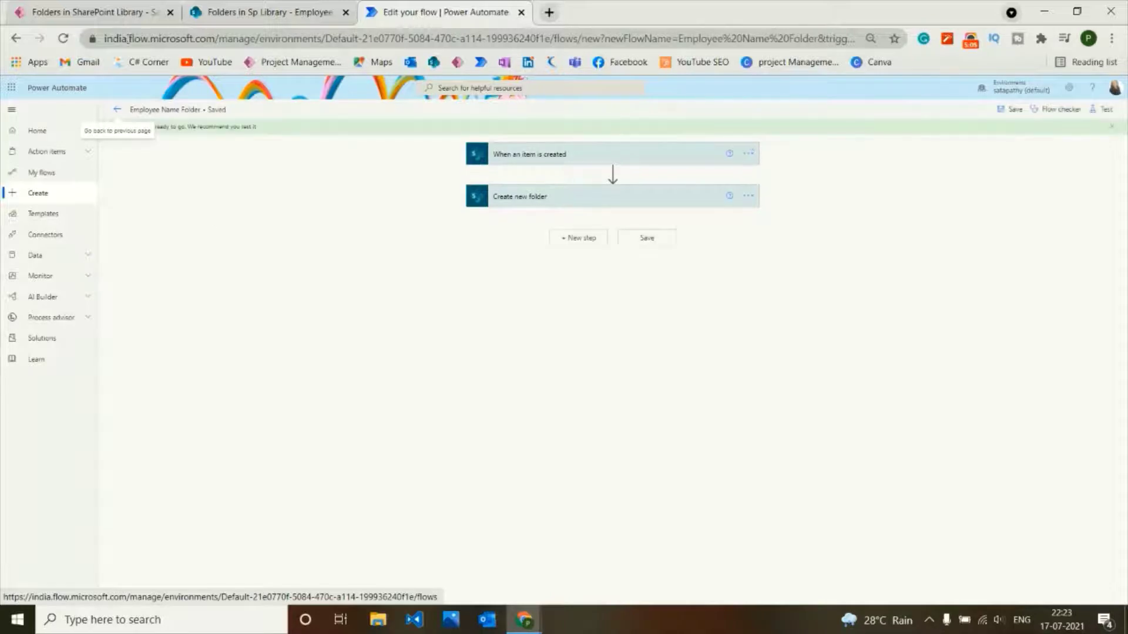
Step: Preview the app, save an employee's full name through the form, and go to the Employee Information list
click(105, 13)
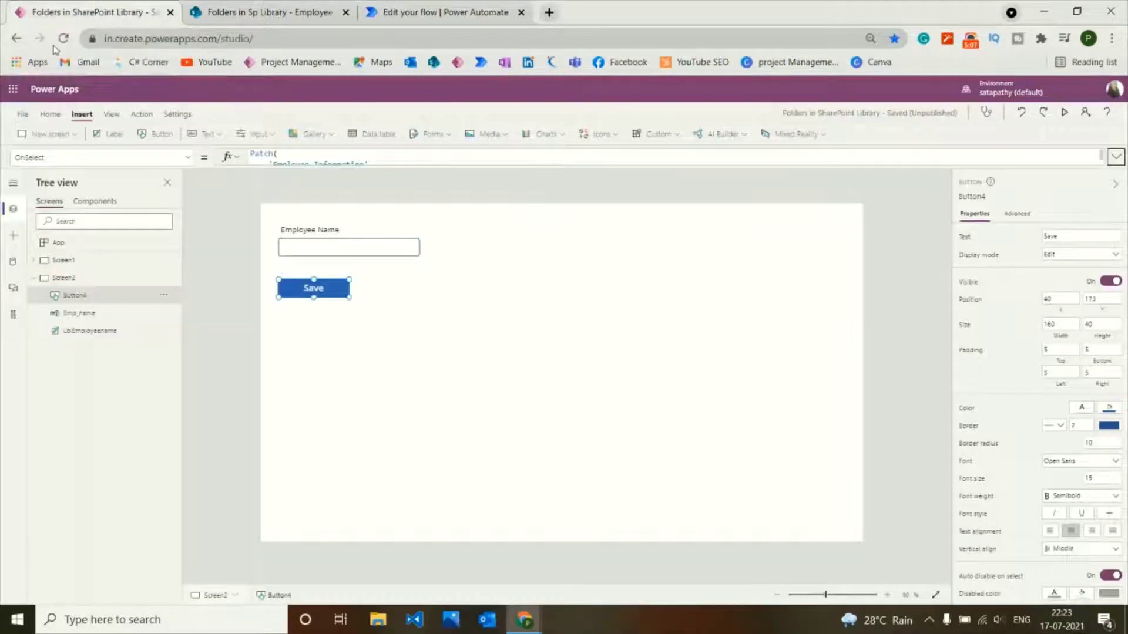
key(F5)
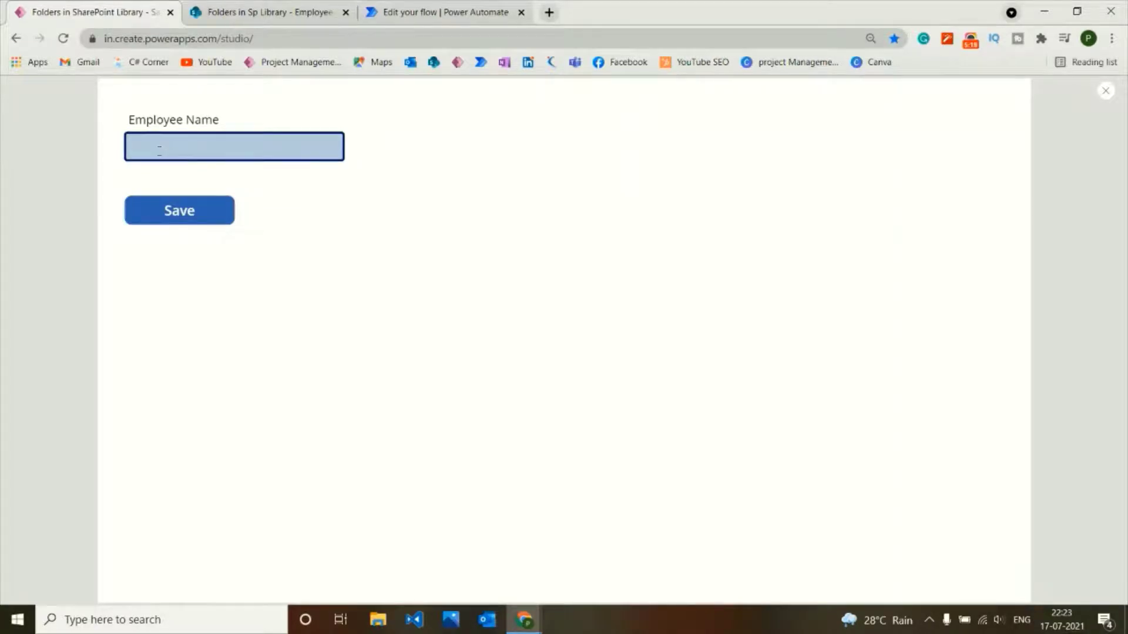
click(158, 148)
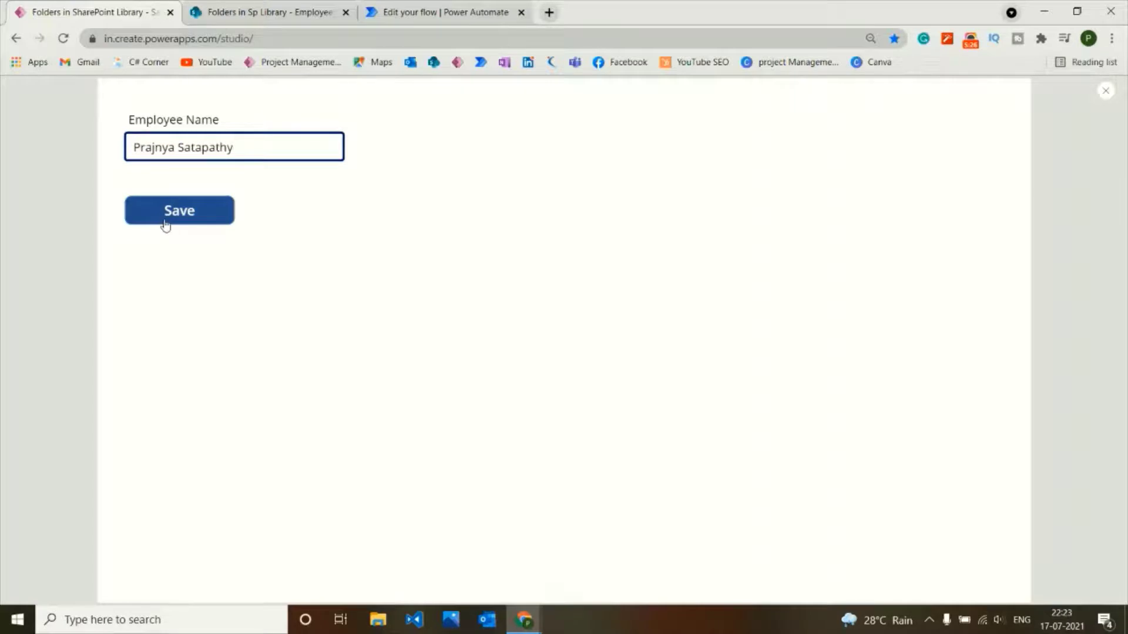
click(179, 211)
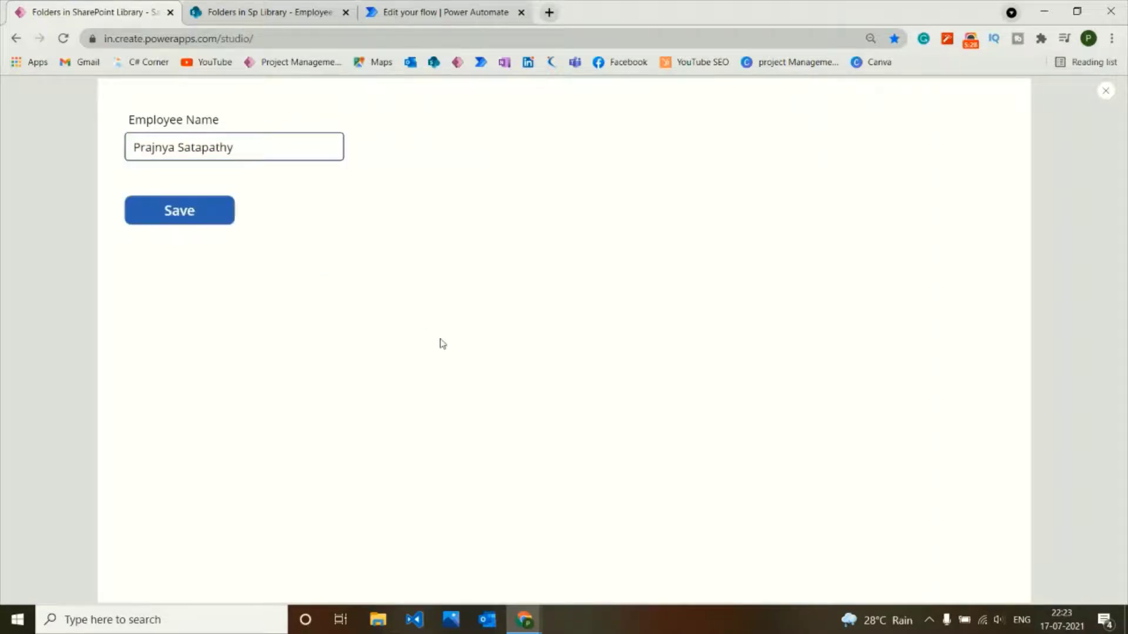
click(261, 11)
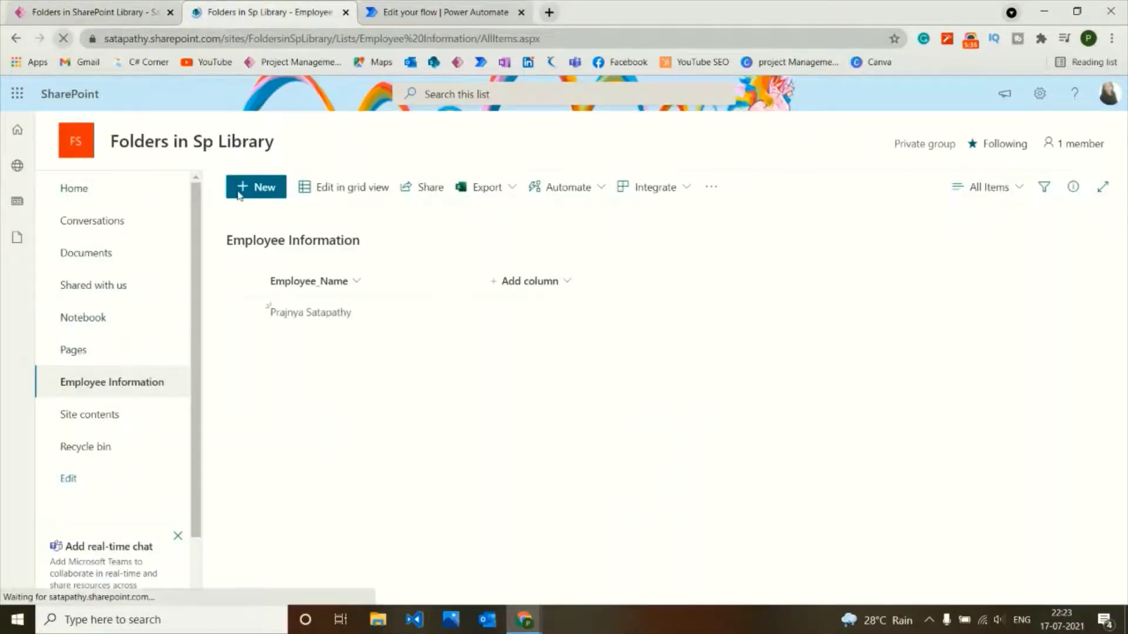
Step: Refresh the Employee Information list and open the Documents library
key(F5)
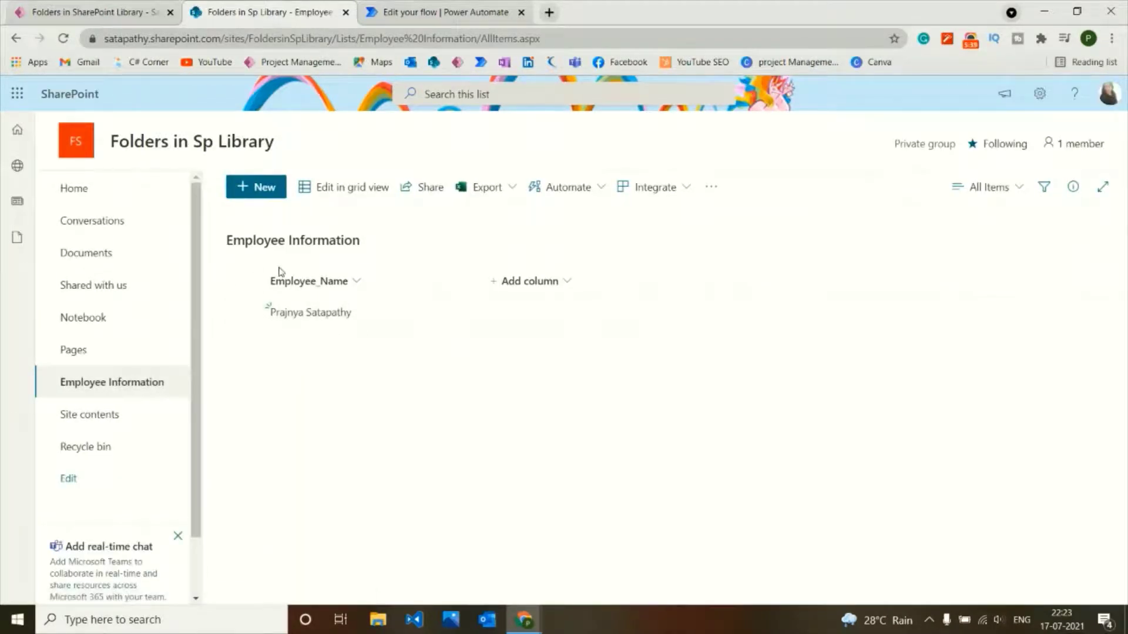
click(104, 255)
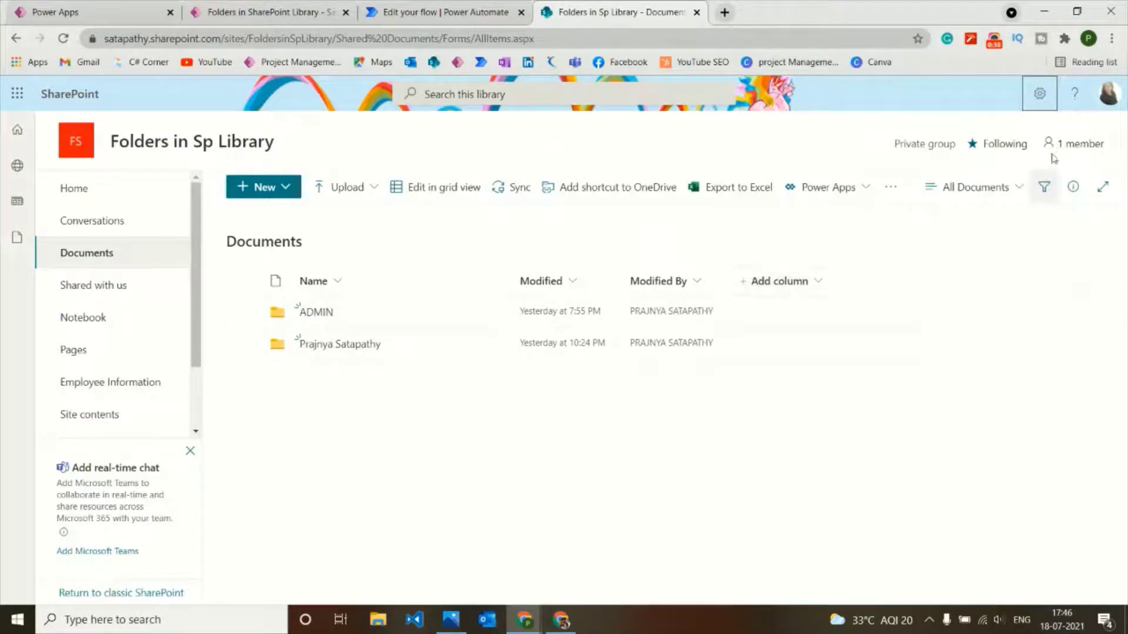
Step: In Documents library settings, create a Document ID lookup column taking ID from Employee Information
click(1040, 93)
click(939, 245)
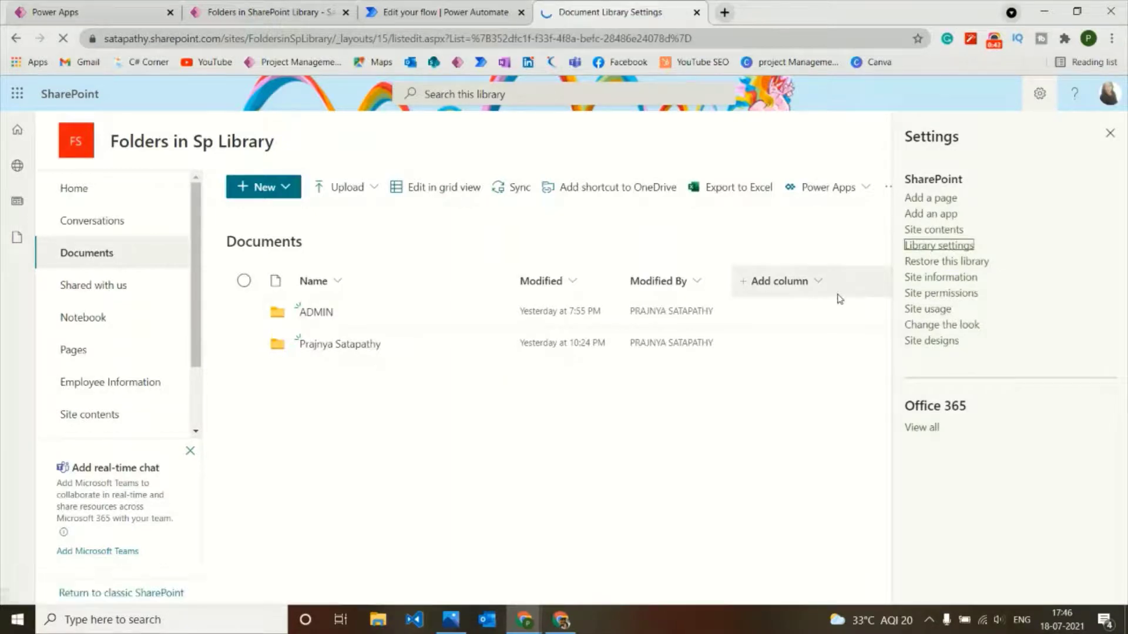
scroll(250, 478, down, 5)
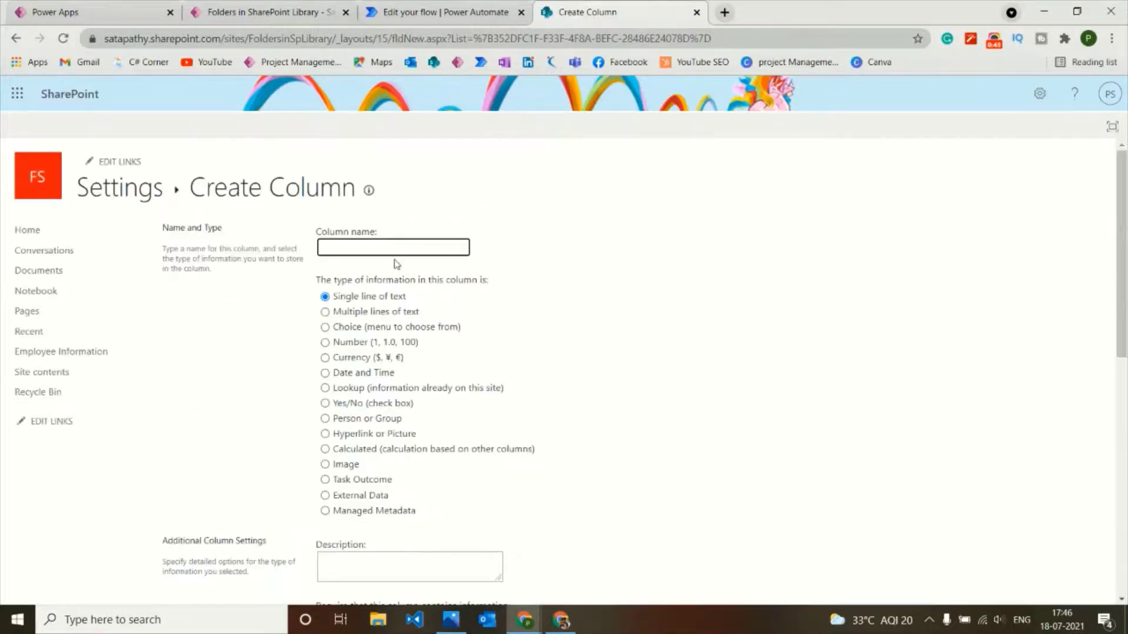
text(Document)
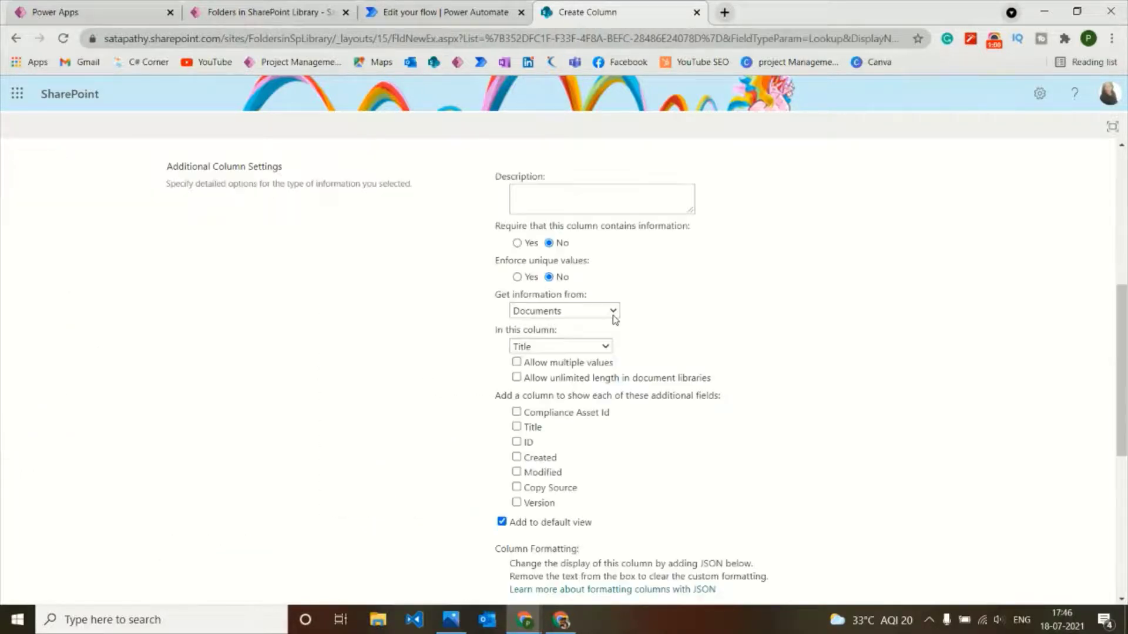
click(564, 311)
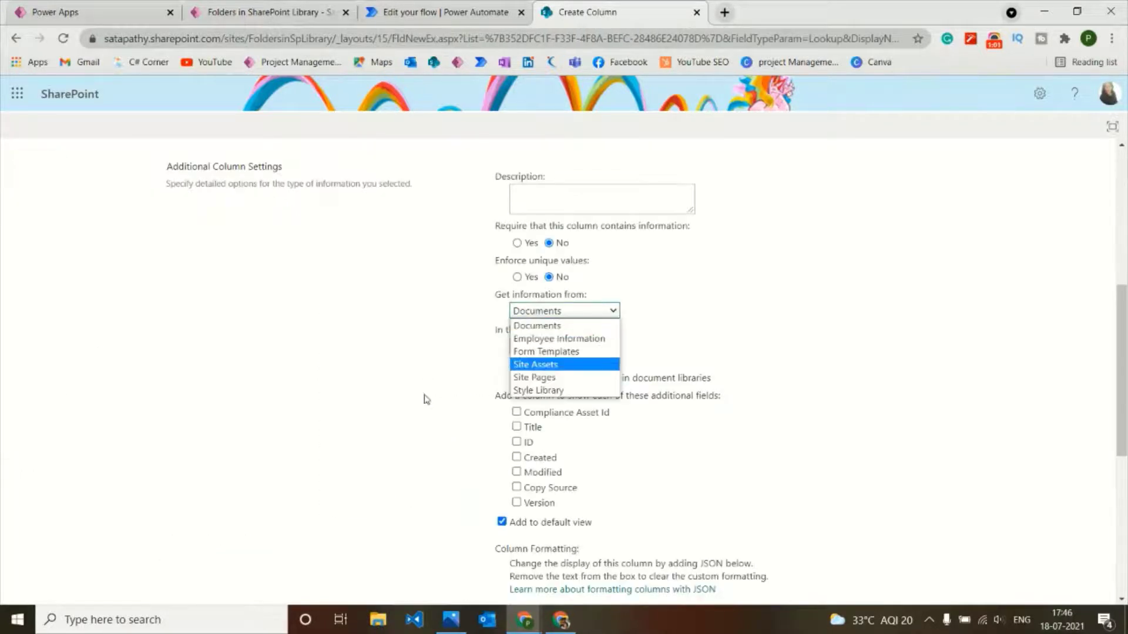
click(555, 339)
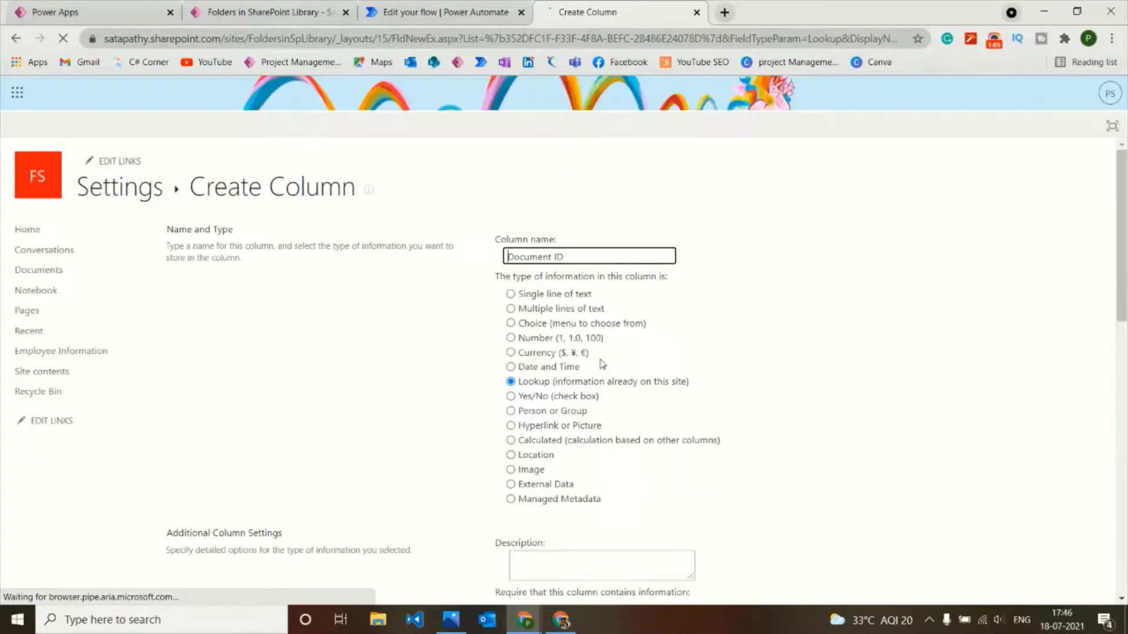
scroll(635, 441, down, 7)
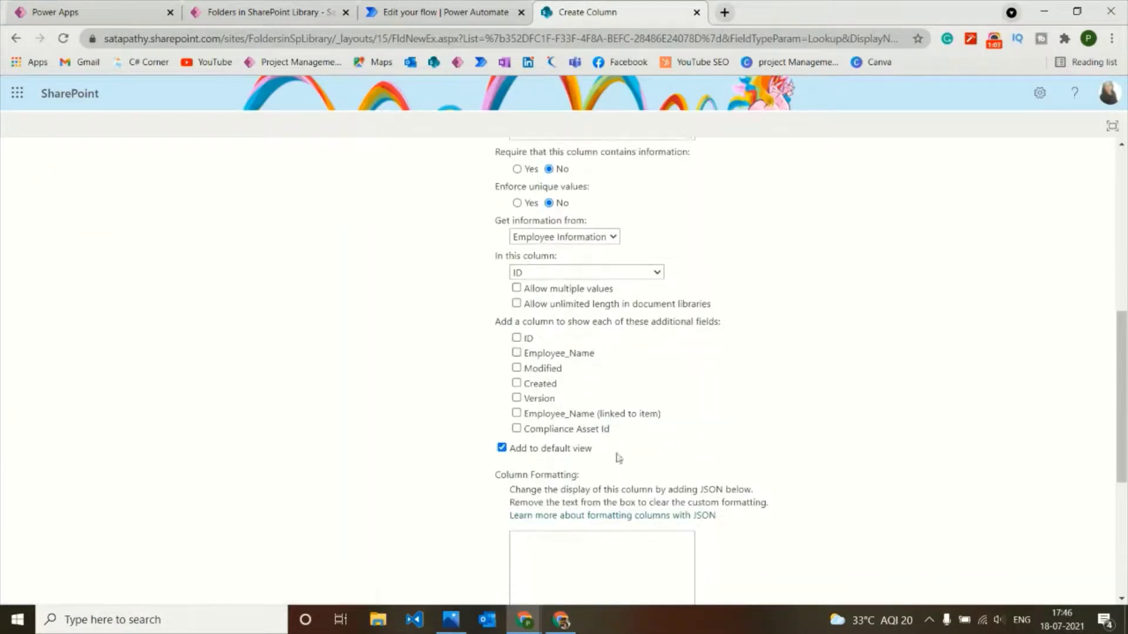
scroll(619, 458, down, 5)
click(1018, 552)
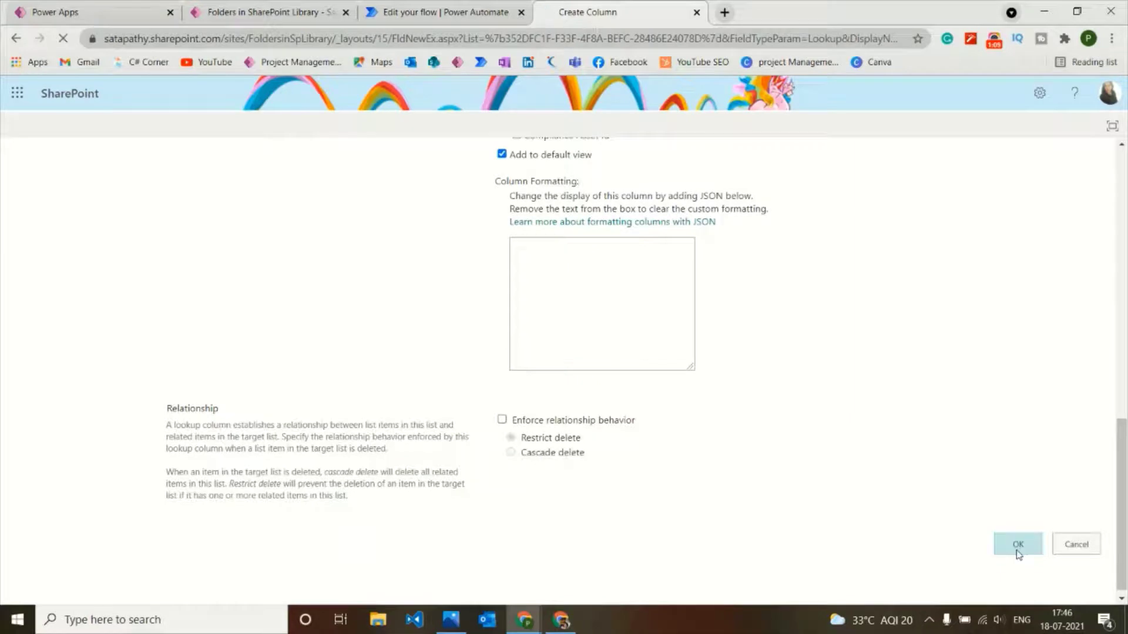
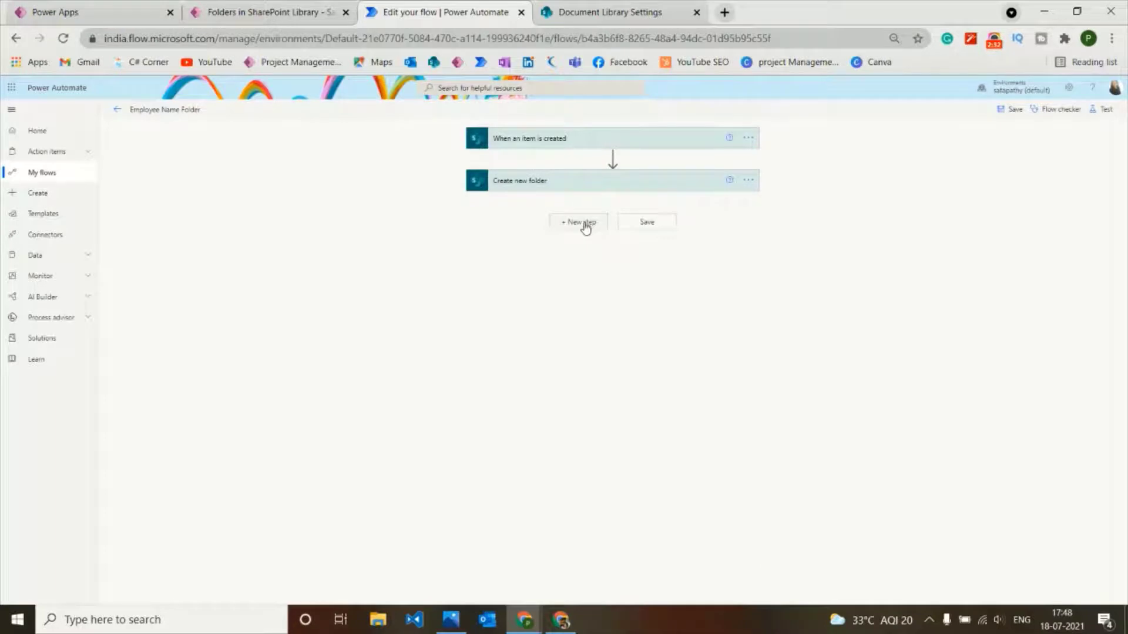
Step: Look over the SharePoint Documents library settings before returning to the flow editor
click(581, 12)
scroll(312, 376, up, 8)
click(120, 188)
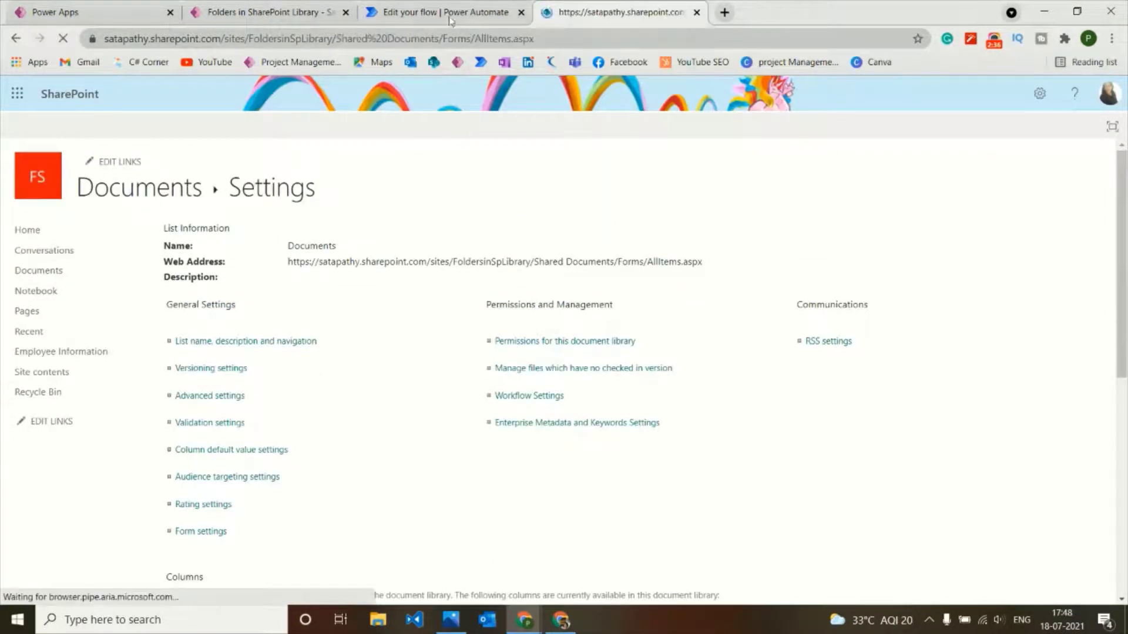
click(444, 17)
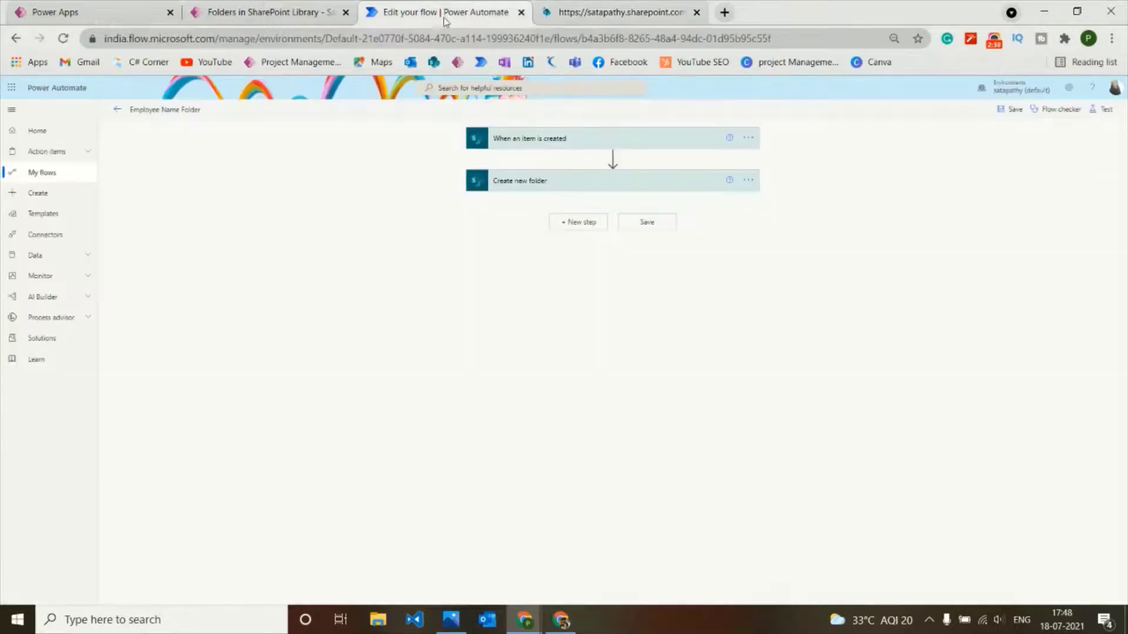
Step: Add SharePoint Update file properties for Folders in Sp Library's Documents, Id set to the new folder's ID
click(581, 226)
text(Update)
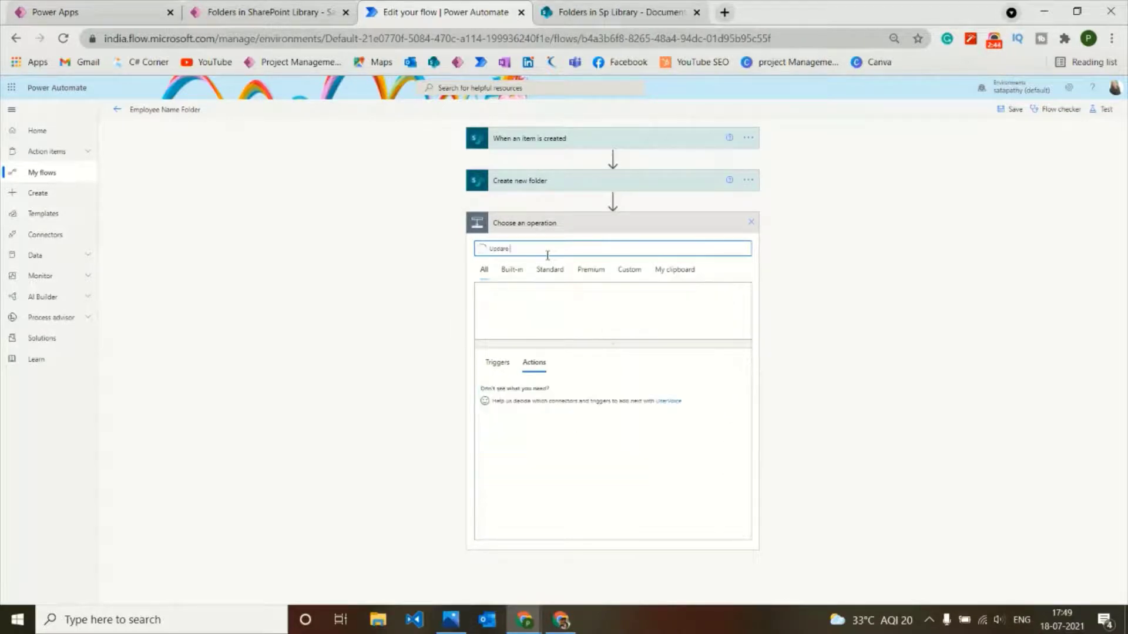
text( File)
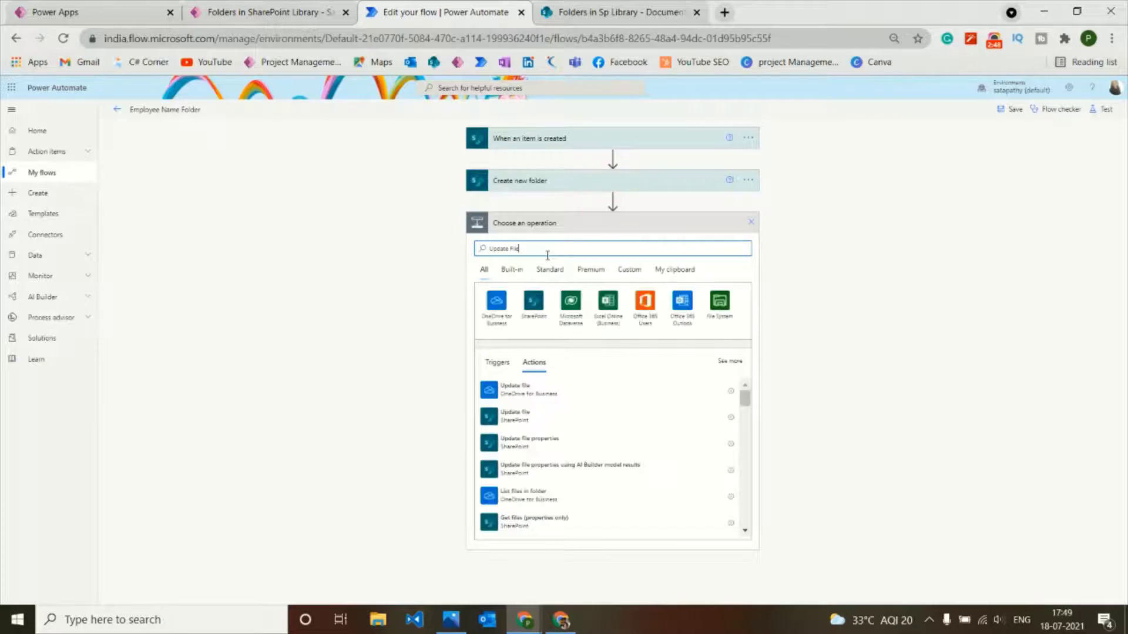
click(517, 440)
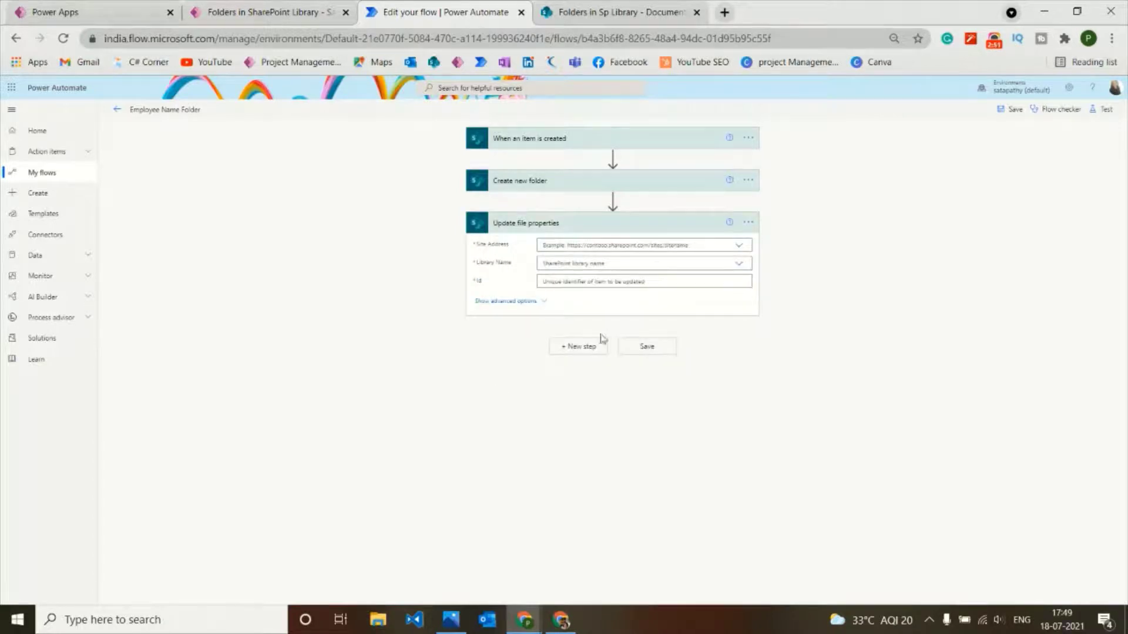
click(741, 247)
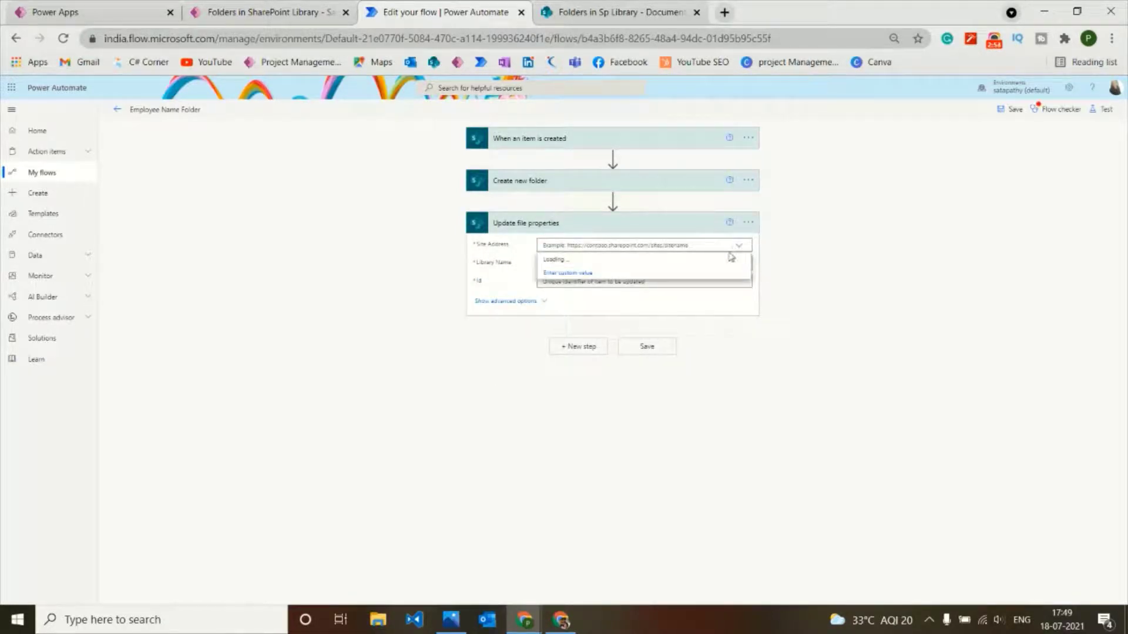
click(580, 318)
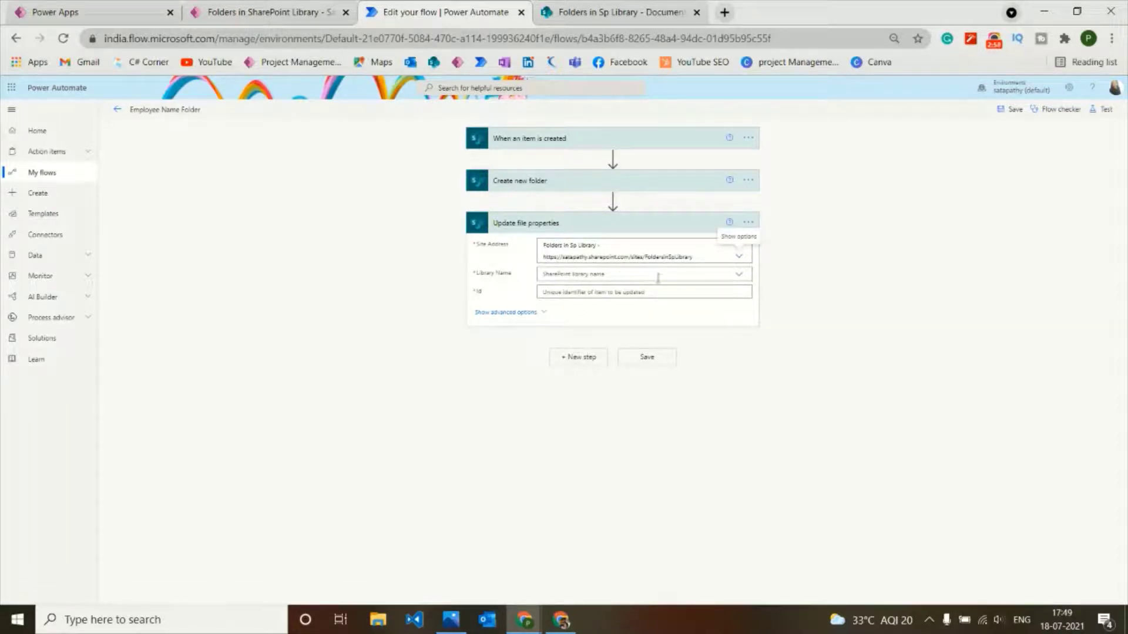
click(738, 274)
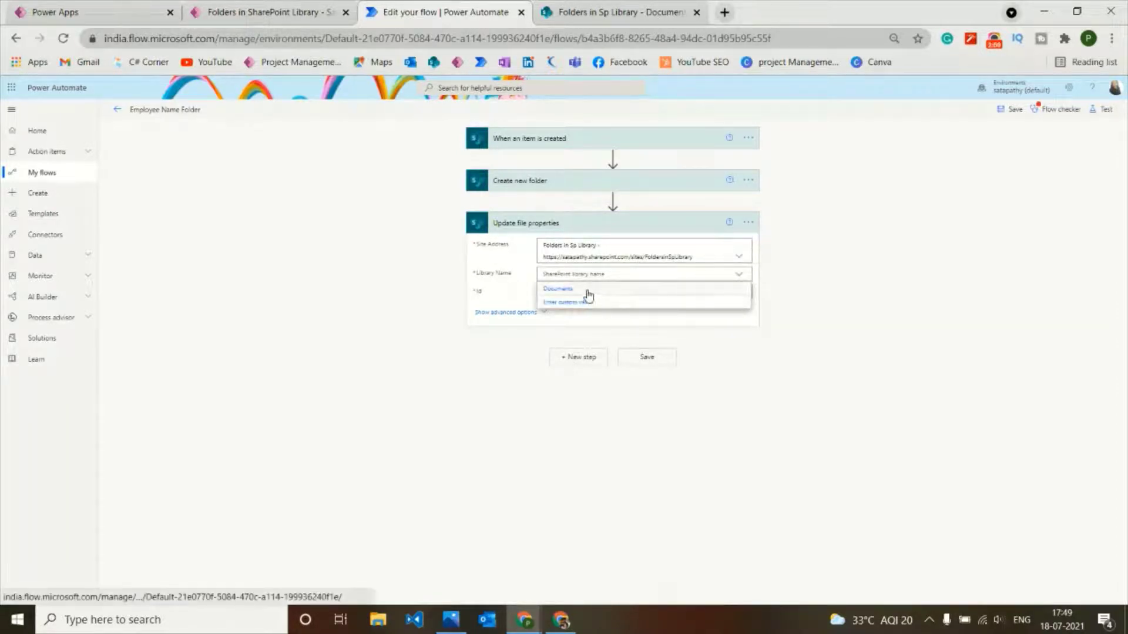
click(587, 290)
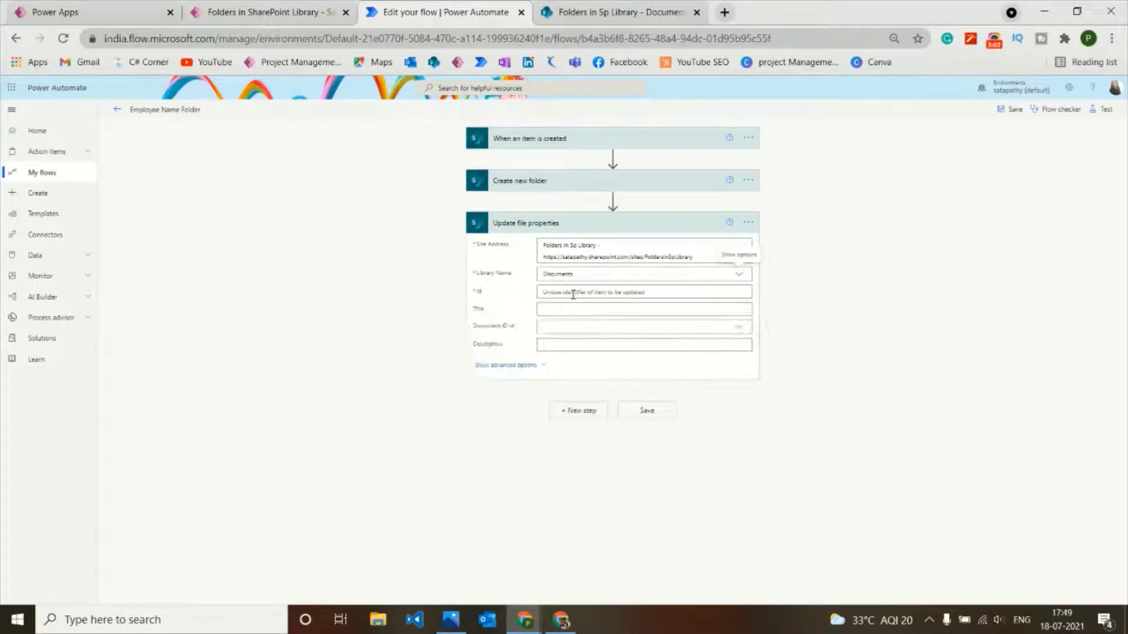
click(573, 292)
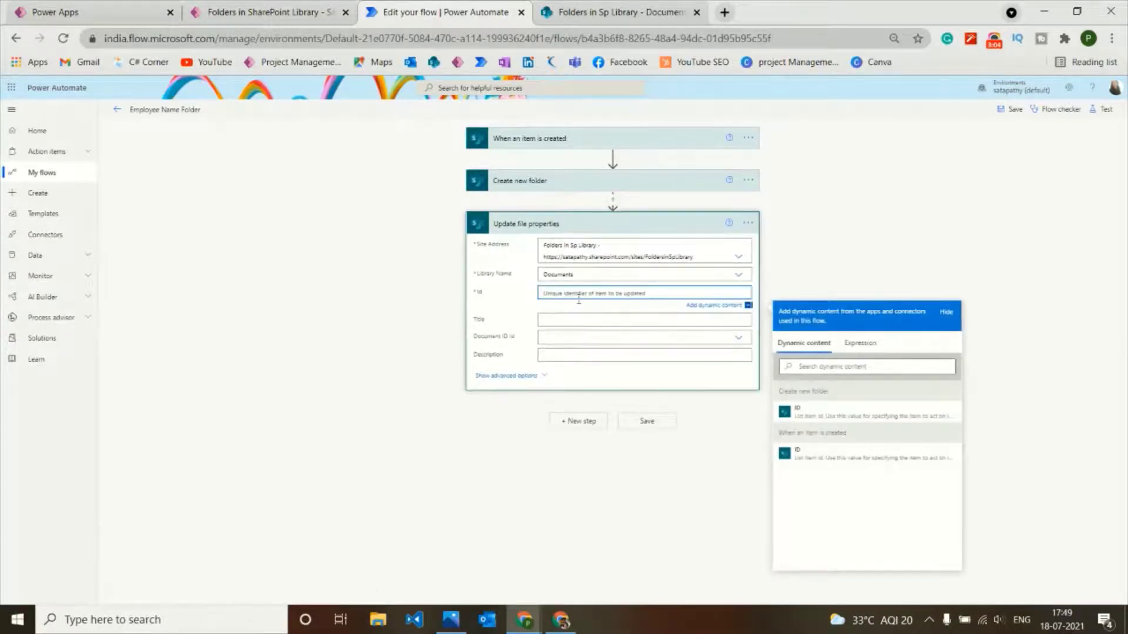
click(817, 415)
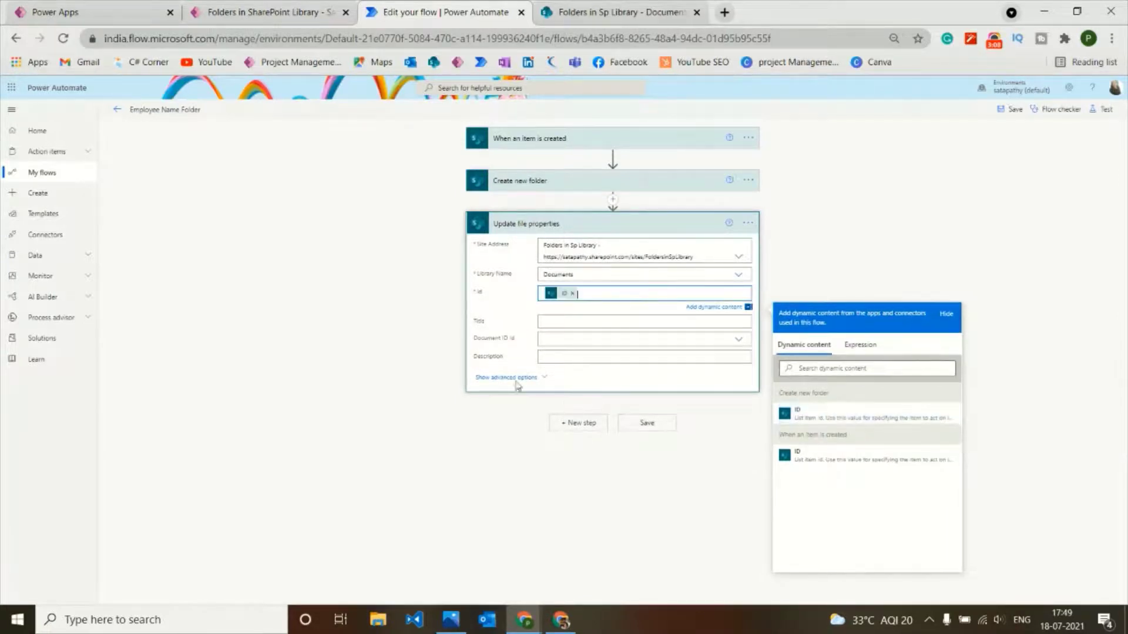
click(520, 350)
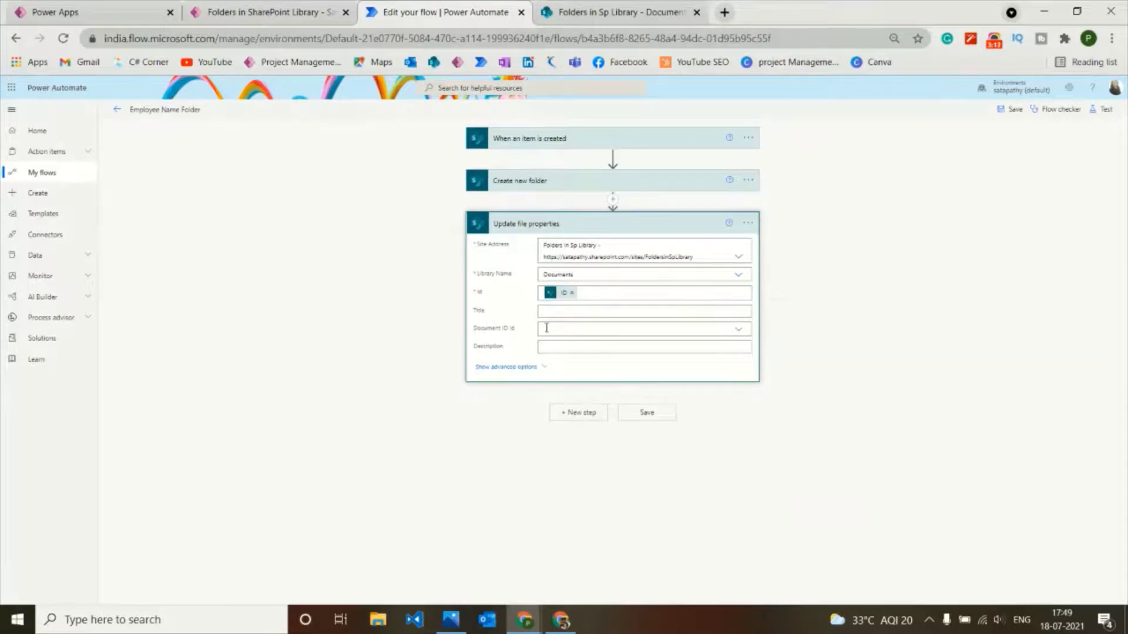
Step: Check the library's Document ID column, then set Document ID Id to the trigger's ID and save
click(597, 14)
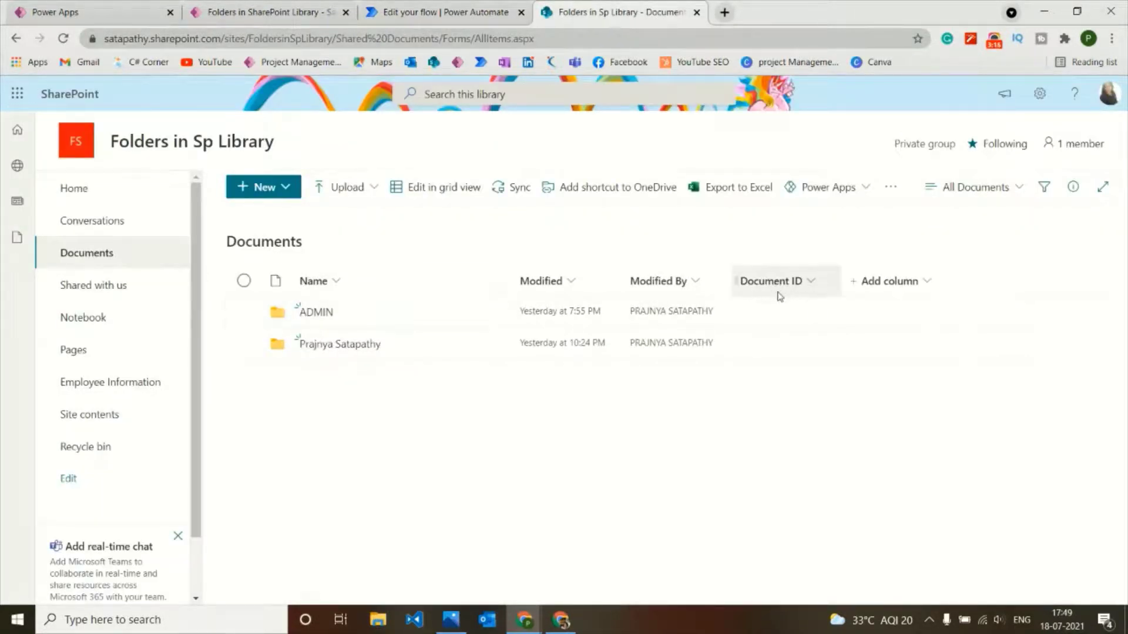
click(462, 11)
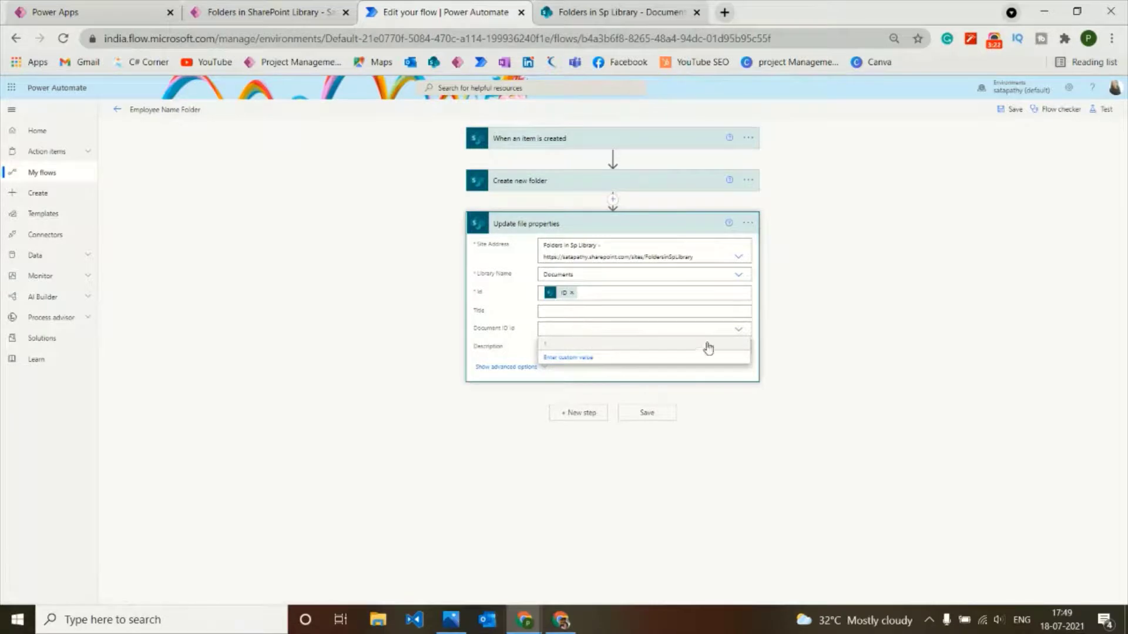
click(806, 335)
click(589, 327)
click(666, 355)
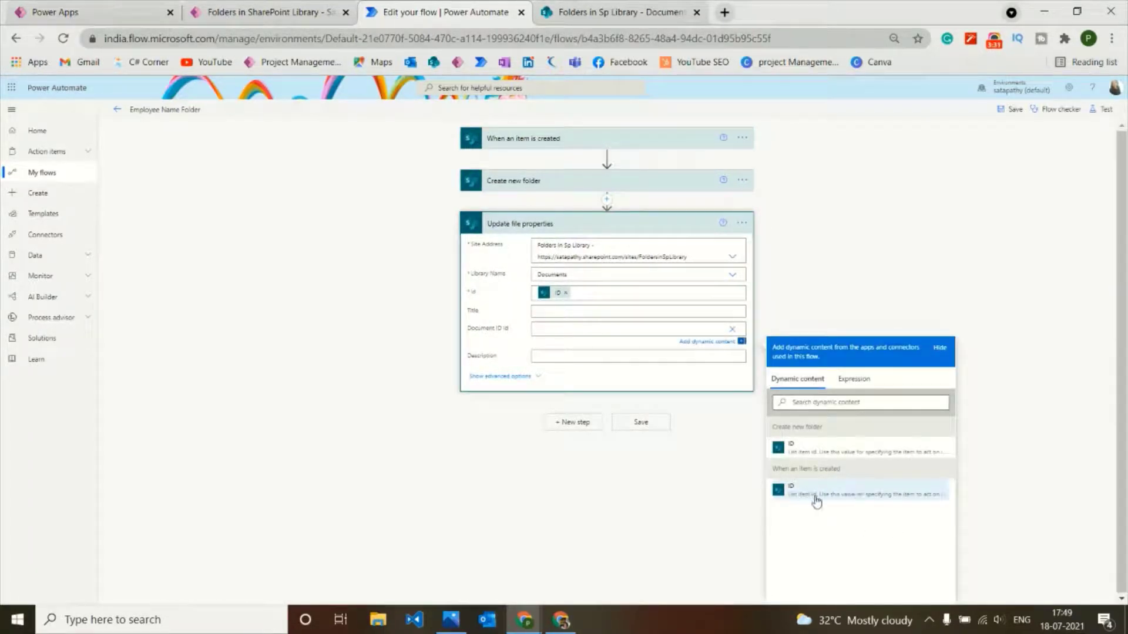
click(809, 493)
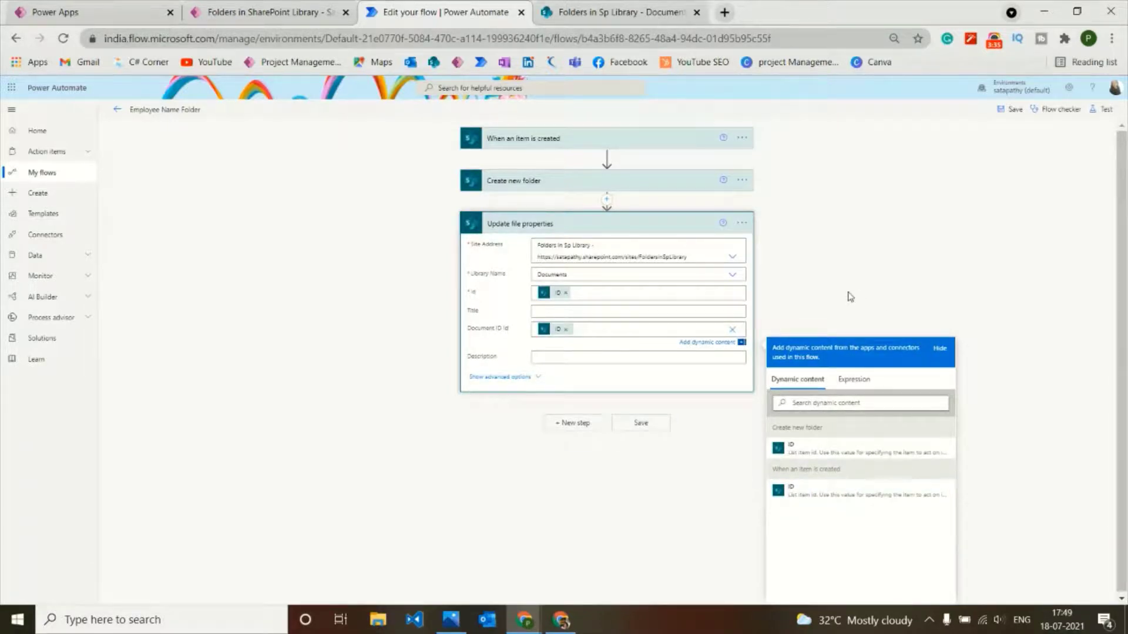
click(774, 282)
click(1011, 109)
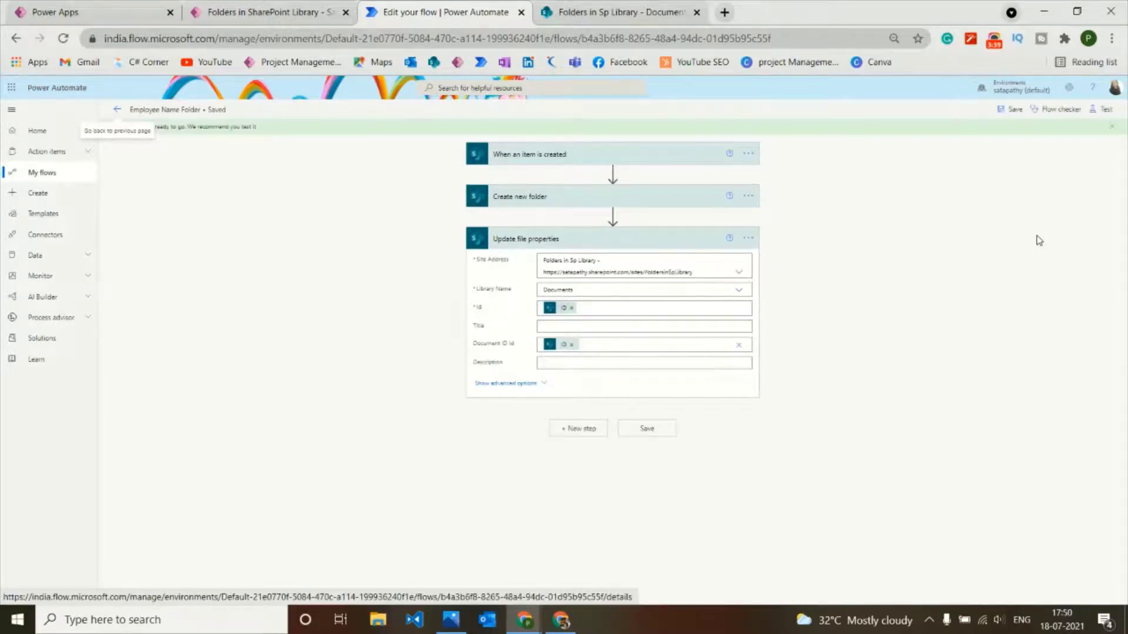
Step: Test the flow with the recent Succeeded trigger and check the library for the new folder's Document ID
click(1105, 111)
click(979, 223)
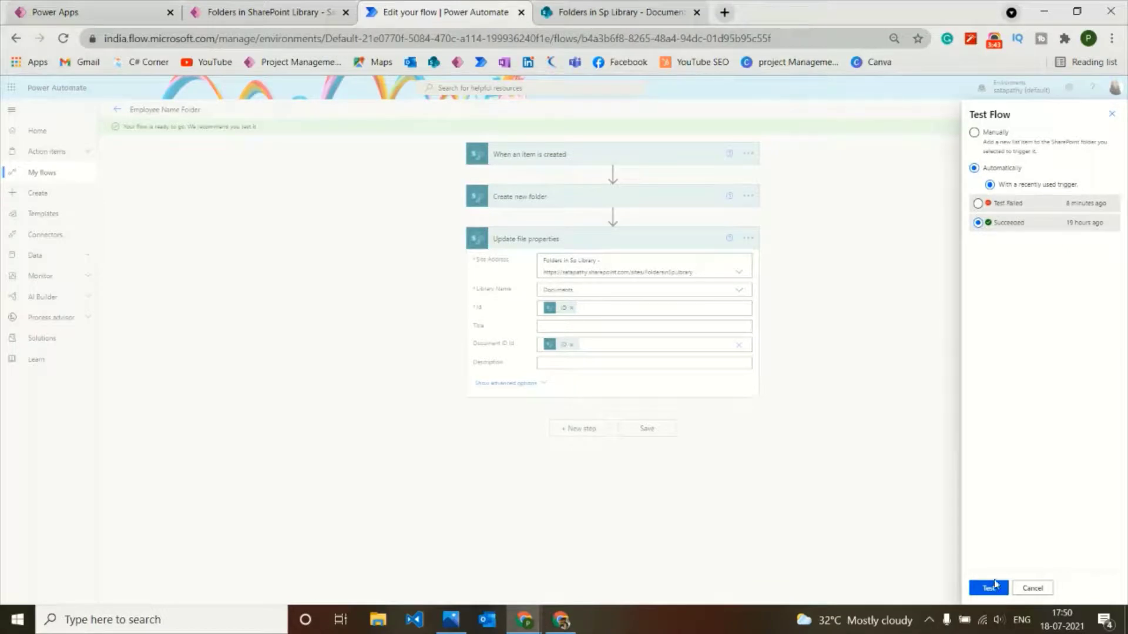
click(990, 588)
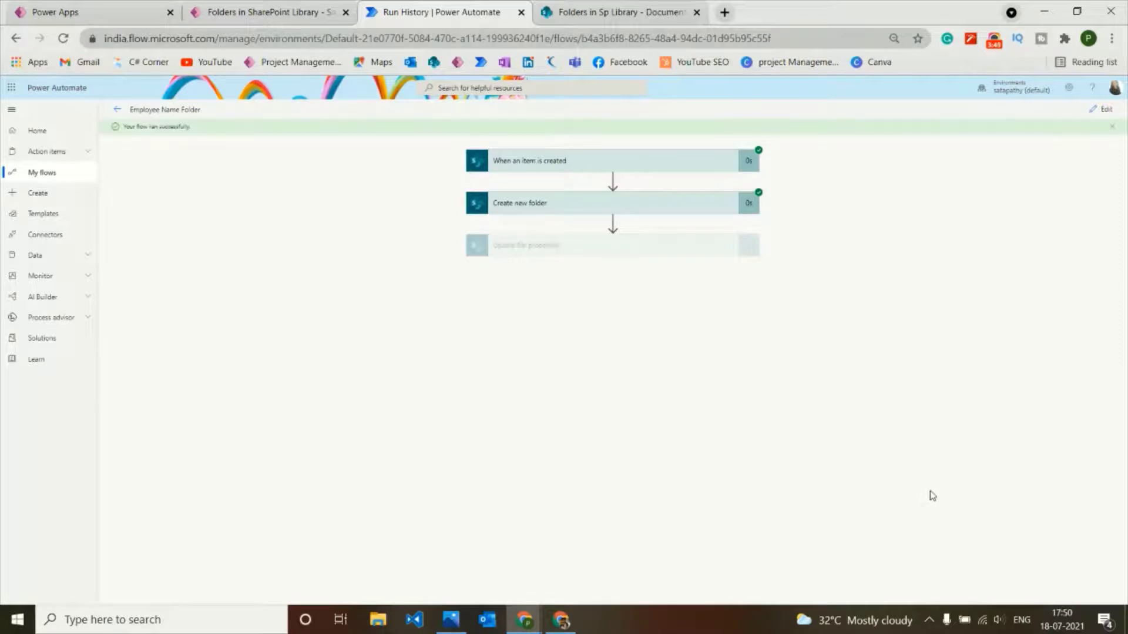
key(ctrl+Tab)
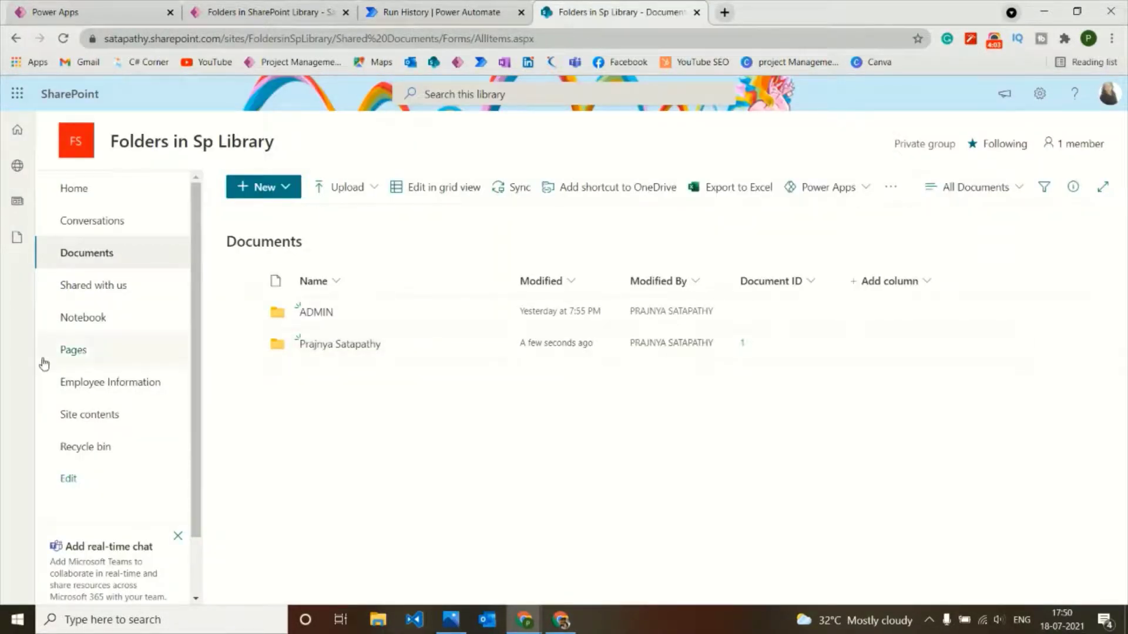
click(88, 388)
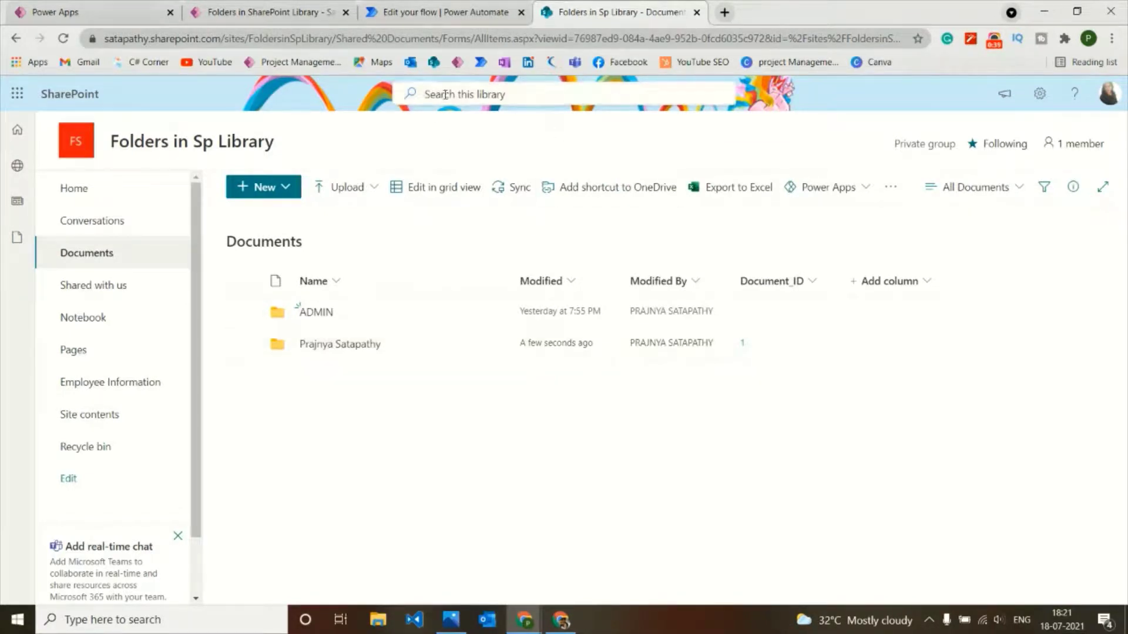
Step: Add an Initialize variable action as the flow's next step
click(442, 18)
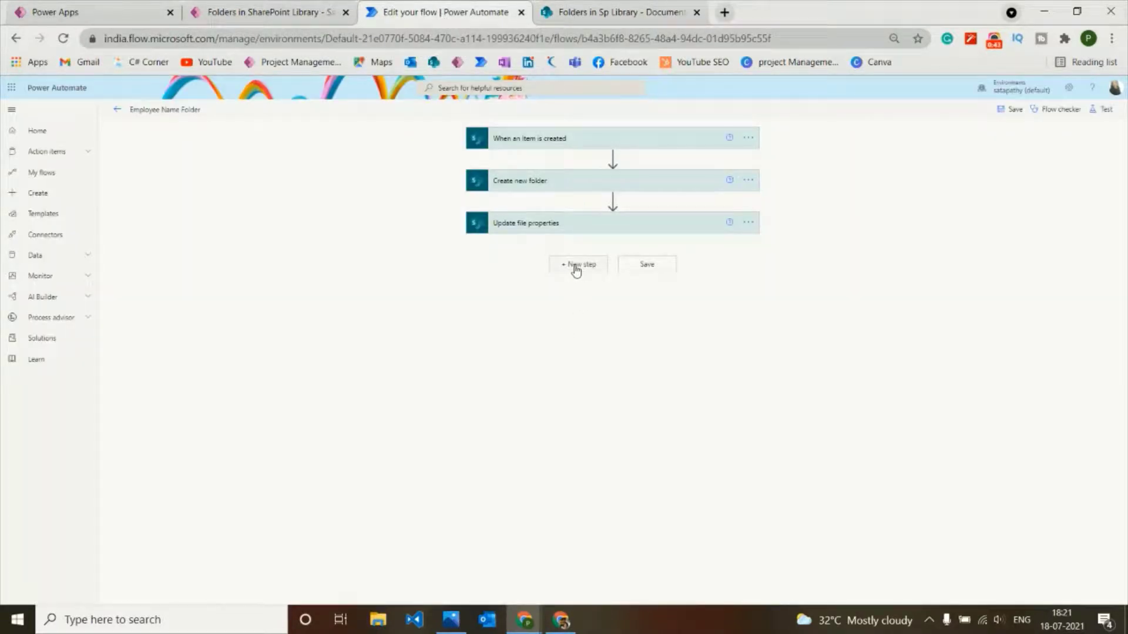
click(577, 267)
text(inita)
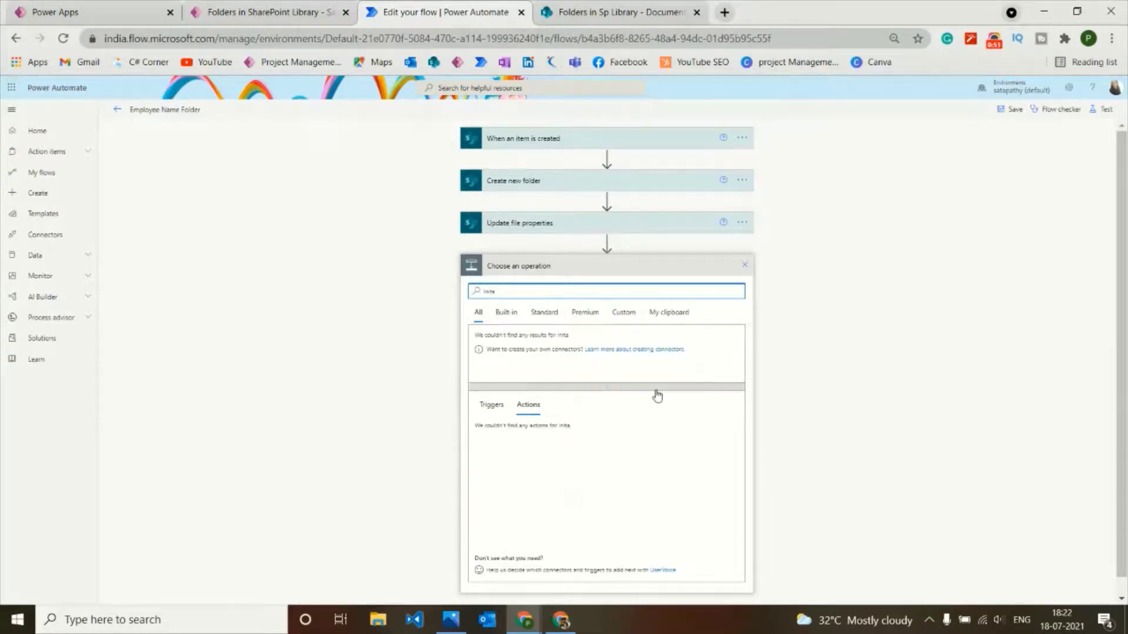
key(BackSpace)
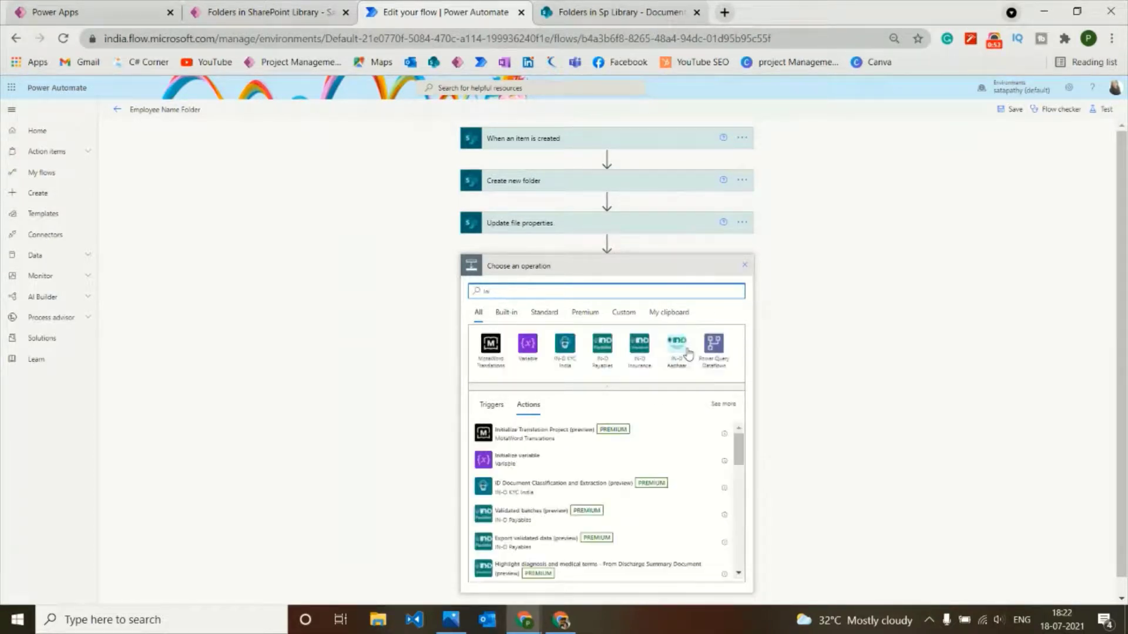
click(532, 461)
Step: Define VarFolders as an Array holding "01-Personal Documents" and "02-Official Documents"
click(587, 289)
text(S)
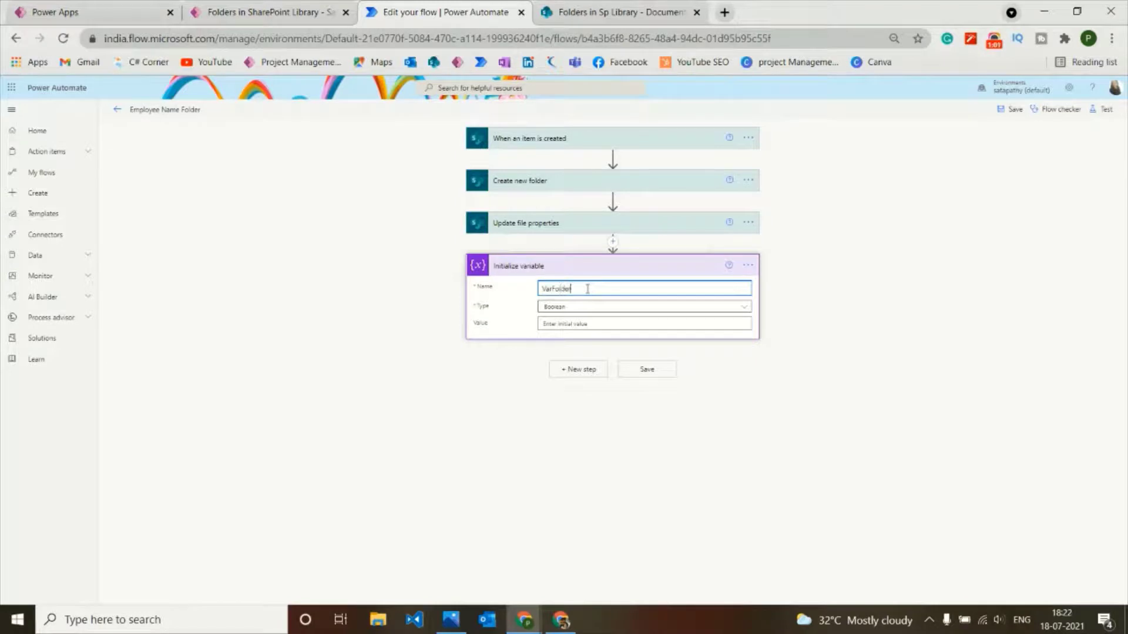
click(604, 306)
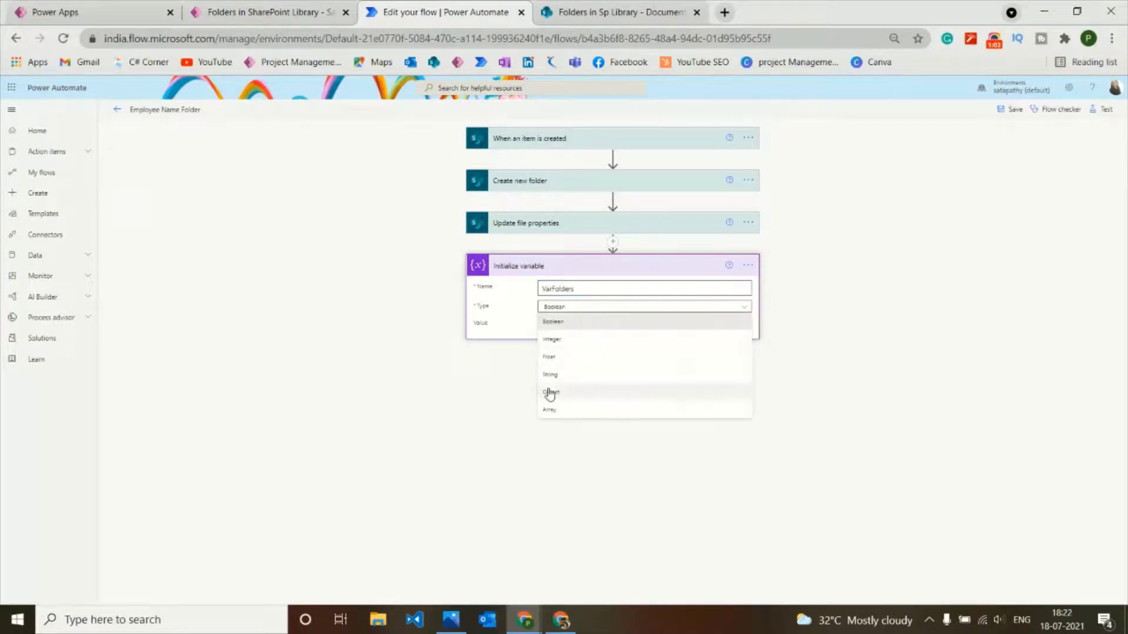
click(548, 411)
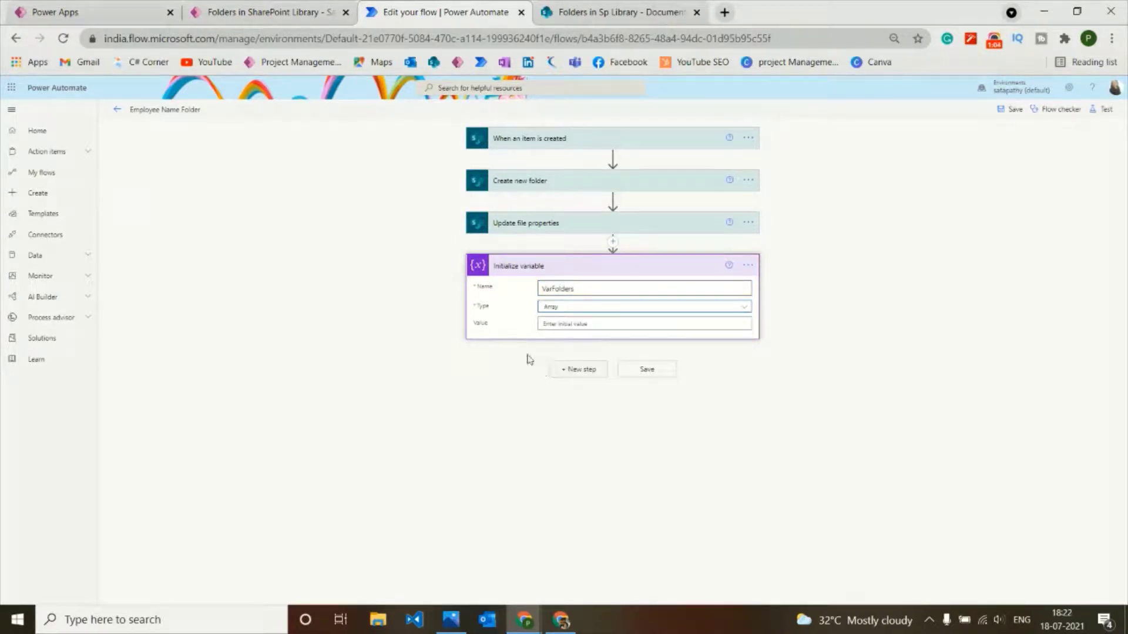
click(560, 325)
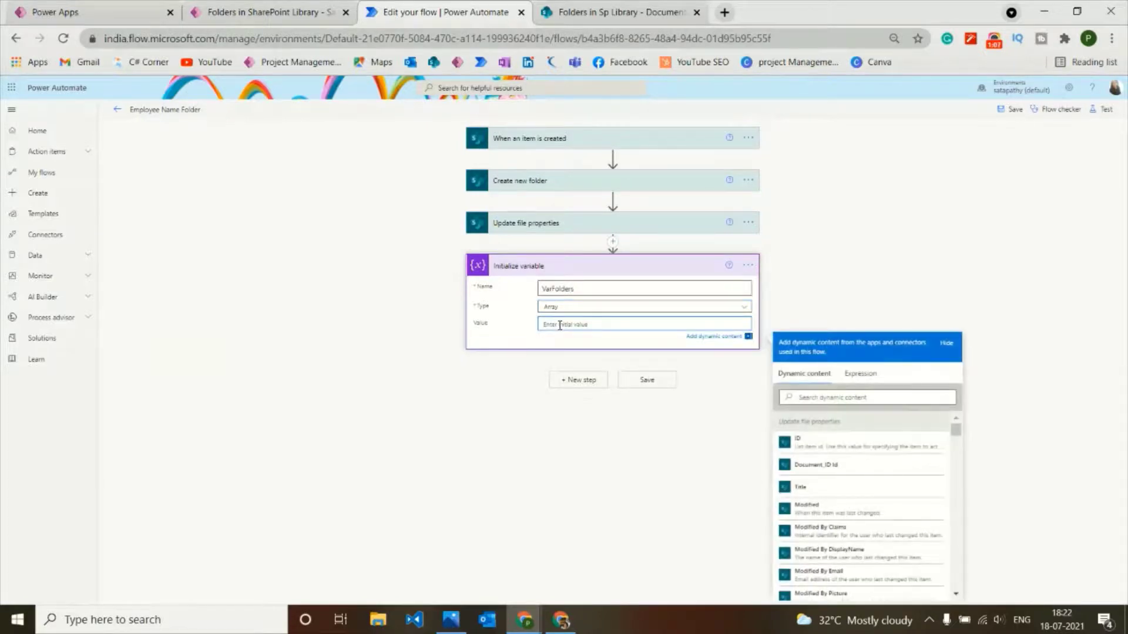
text([   "01-Personal Documents",   "02-Official Documents" ])
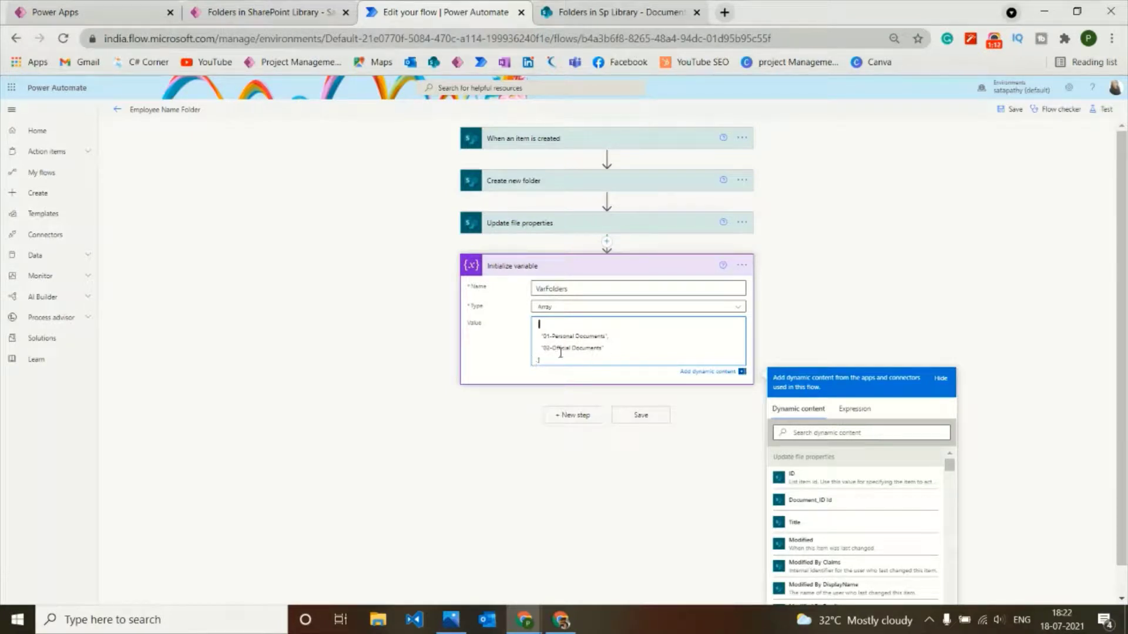
click(574, 417)
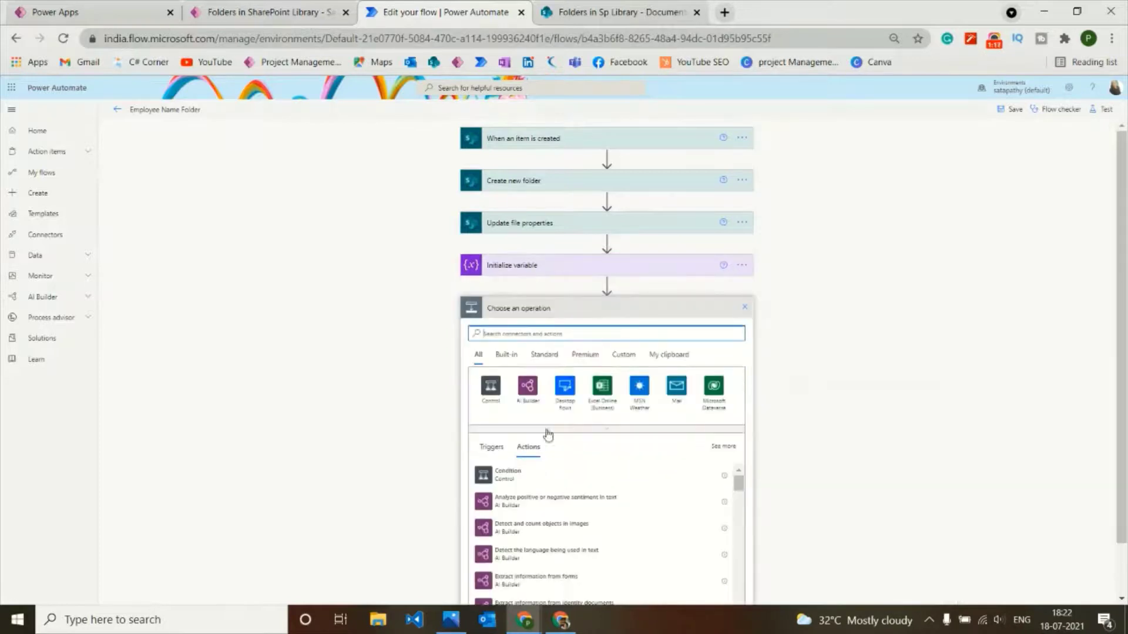
Step: Add an Apply to each loop over VarFolders and search 'create New' for its inner action
text(Appl)
click(494, 473)
click(524, 341)
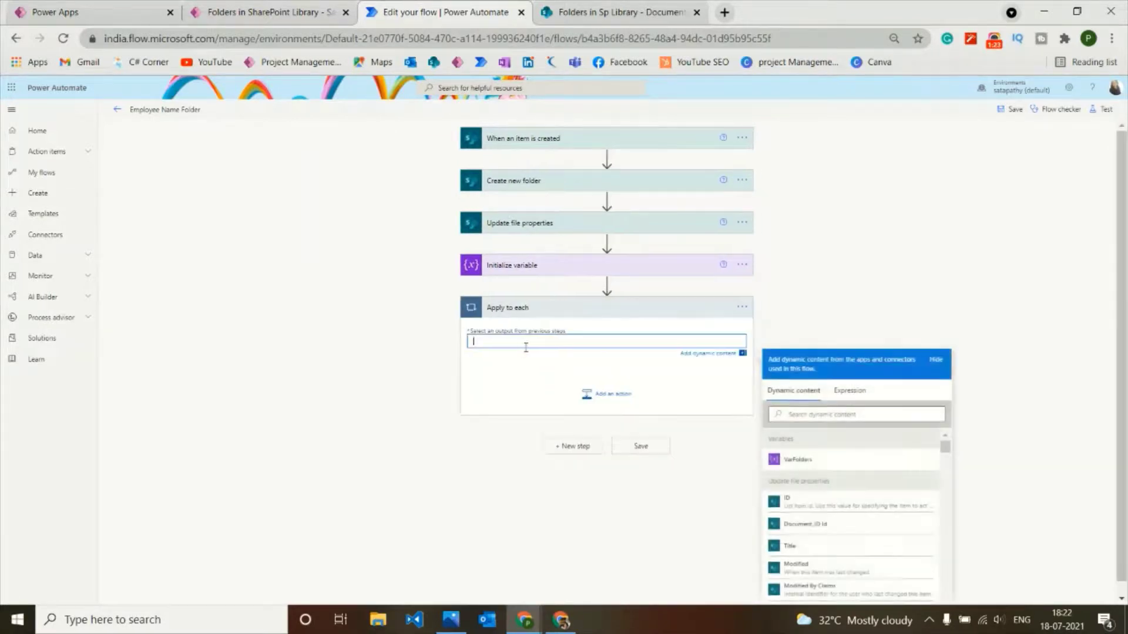
click(804, 461)
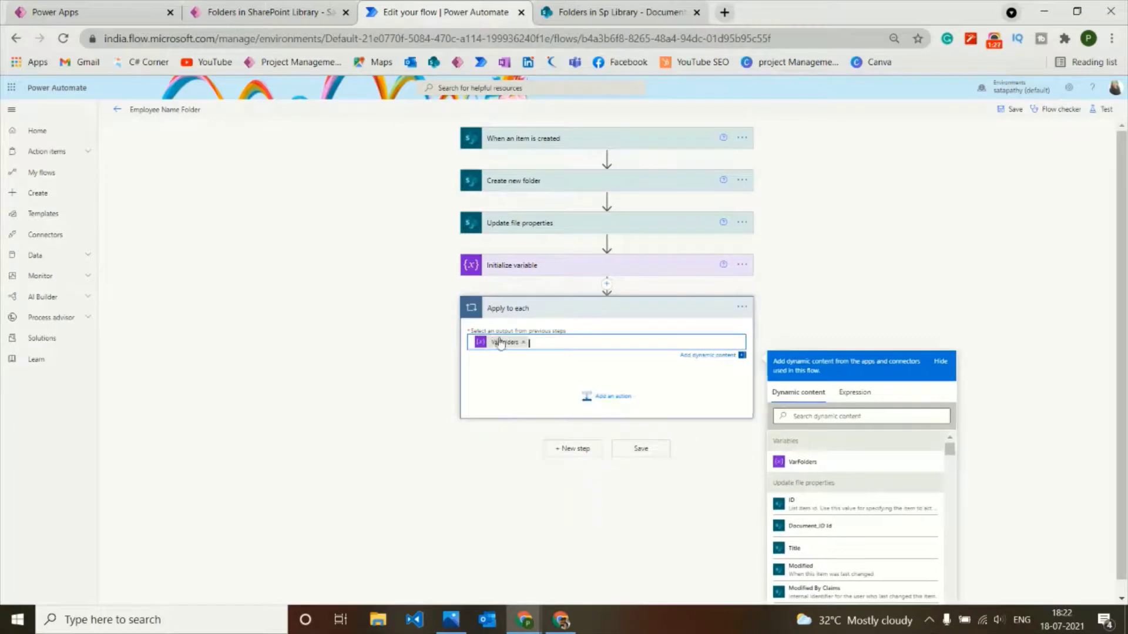
click(605, 482)
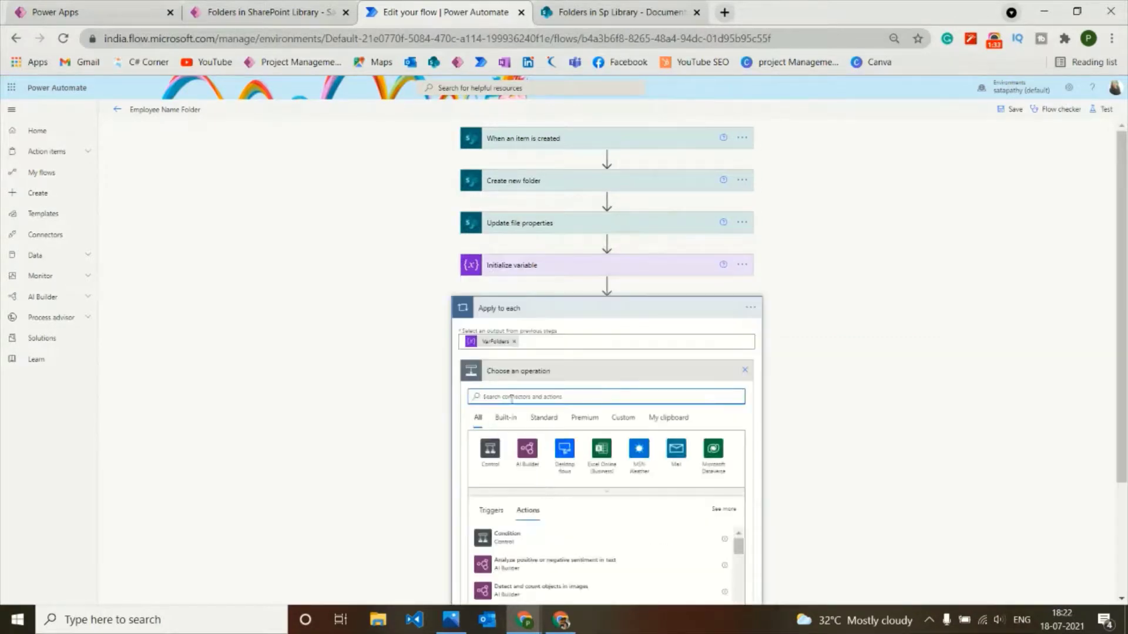
text(create Ne)
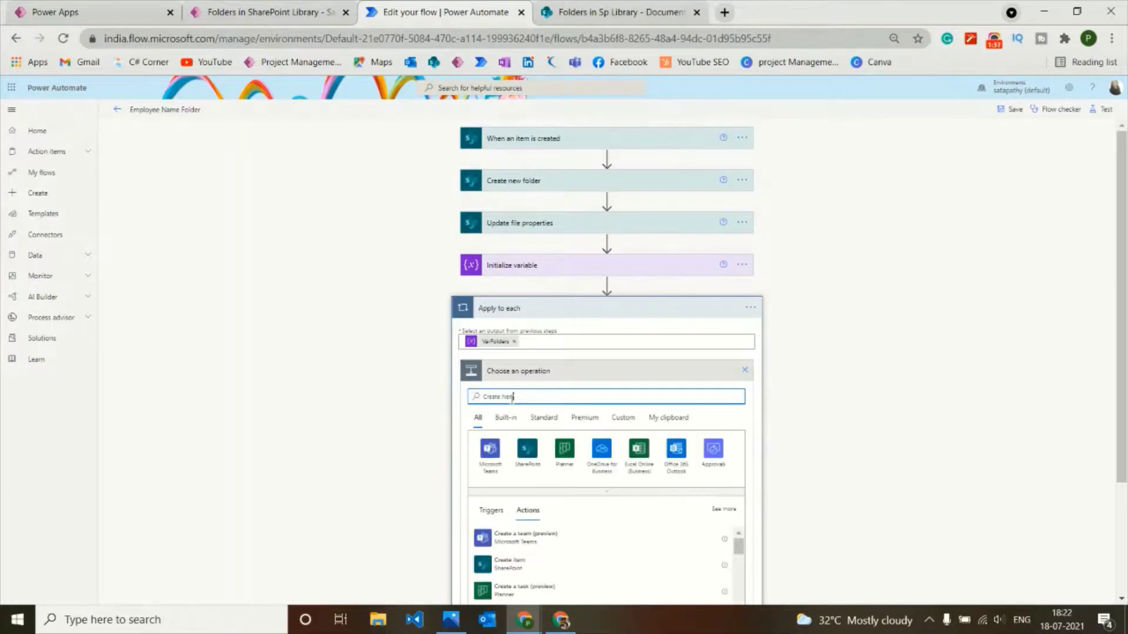
text(w)
Step: Add a Create new folder action in the loop targeting Folders in Sp Library's Documents library
click(517, 537)
click(739, 393)
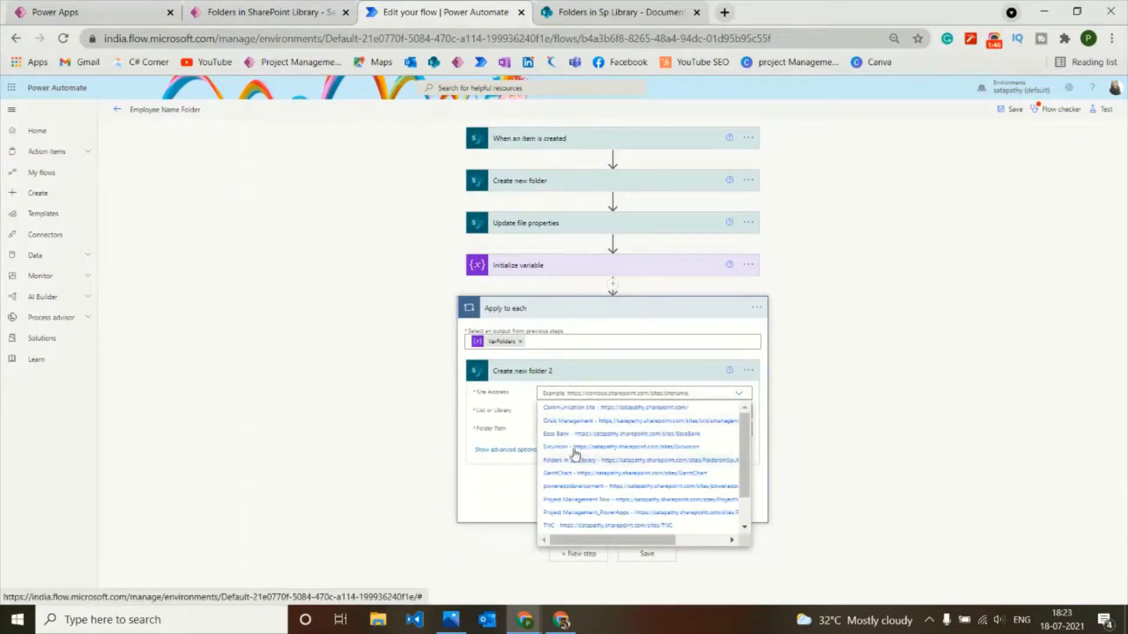
click(582, 459)
click(587, 422)
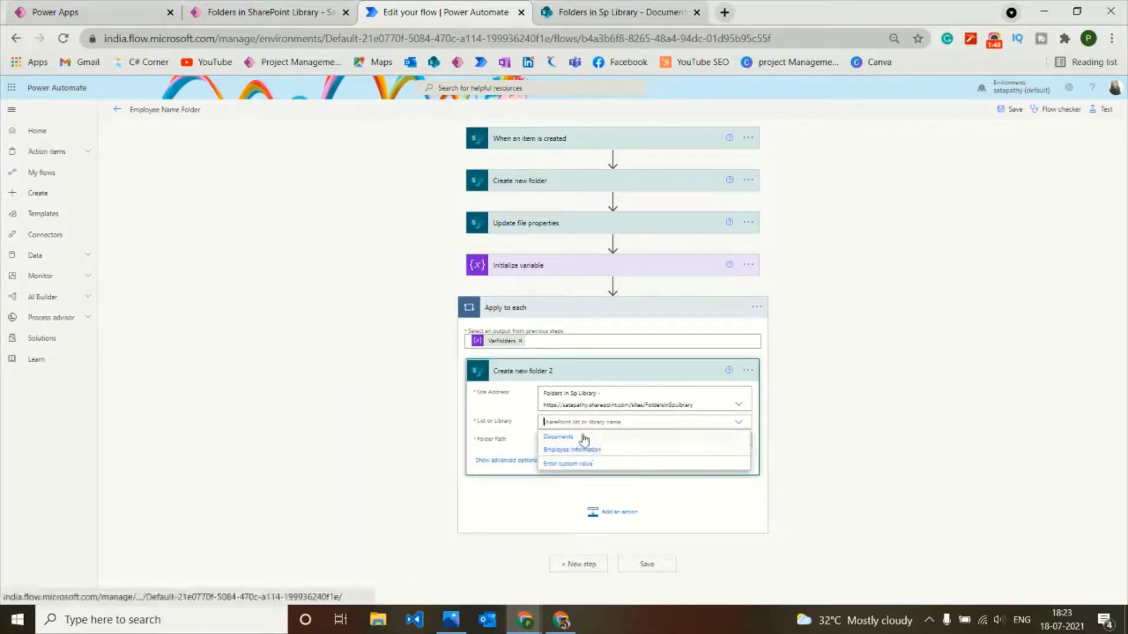
click(581, 437)
Step: Build the folder path from Employee_Name followed by the loop's Current item
click(557, 440)
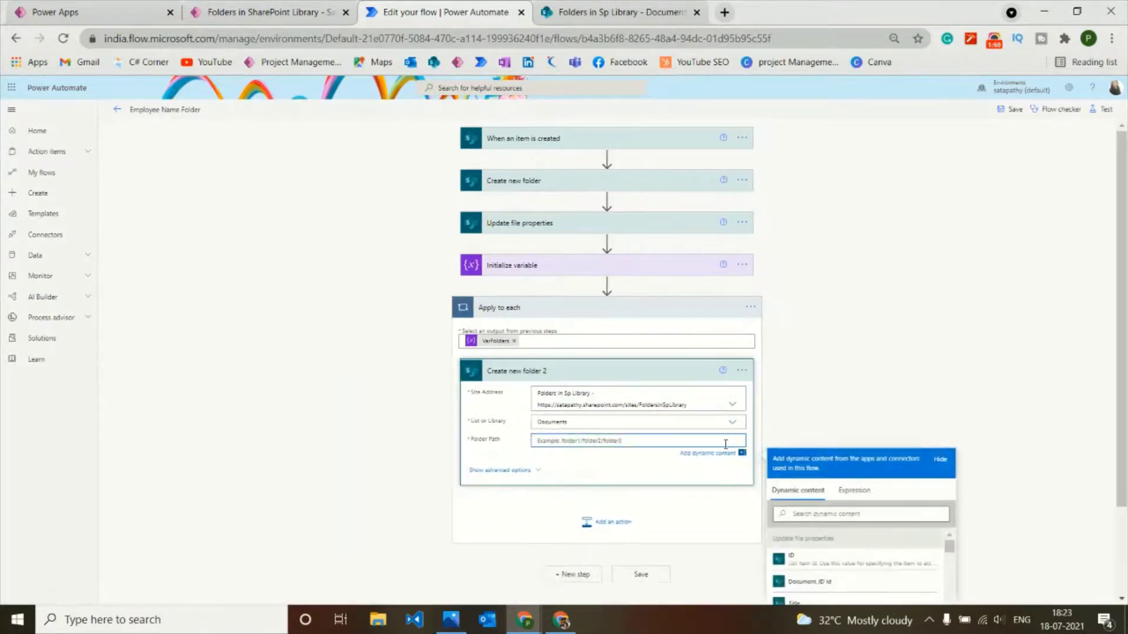
scroll(687, 452, down, 2)
click(815, 405)
text(Emplo)
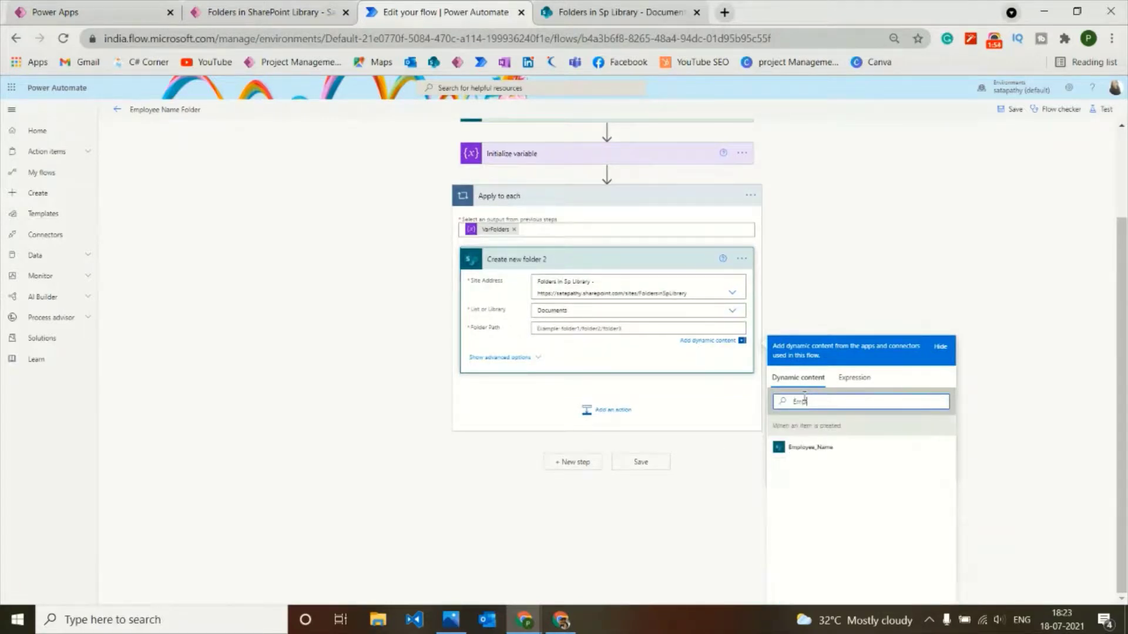
click(819, 449)
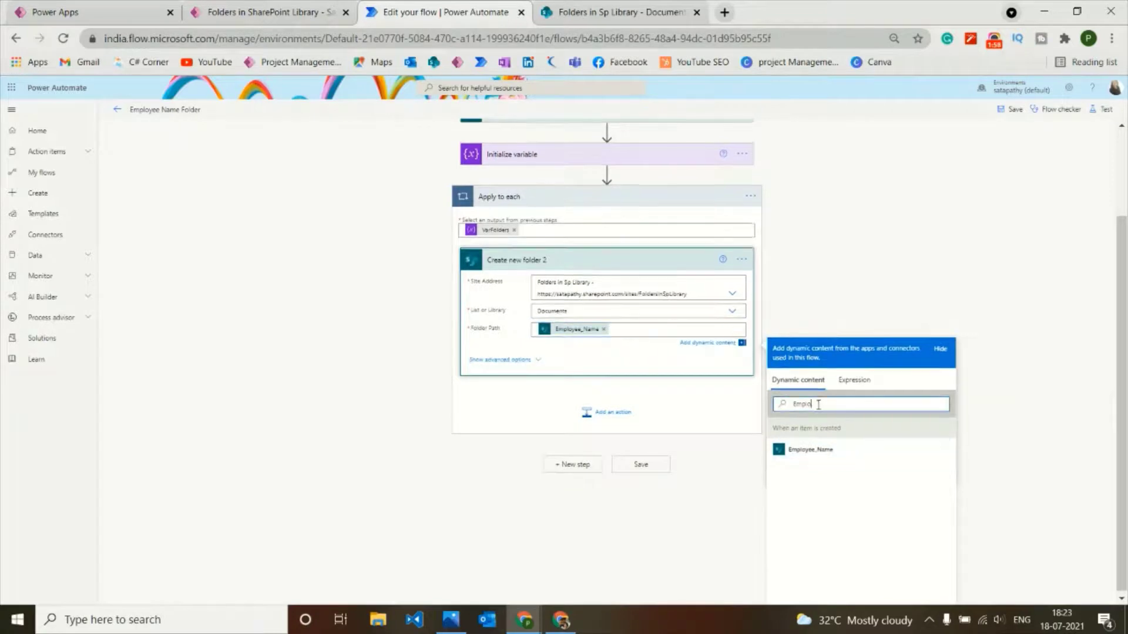
key(BackSpace)
key(BackSpace)
key(BackSpace)
key(BackSpace)
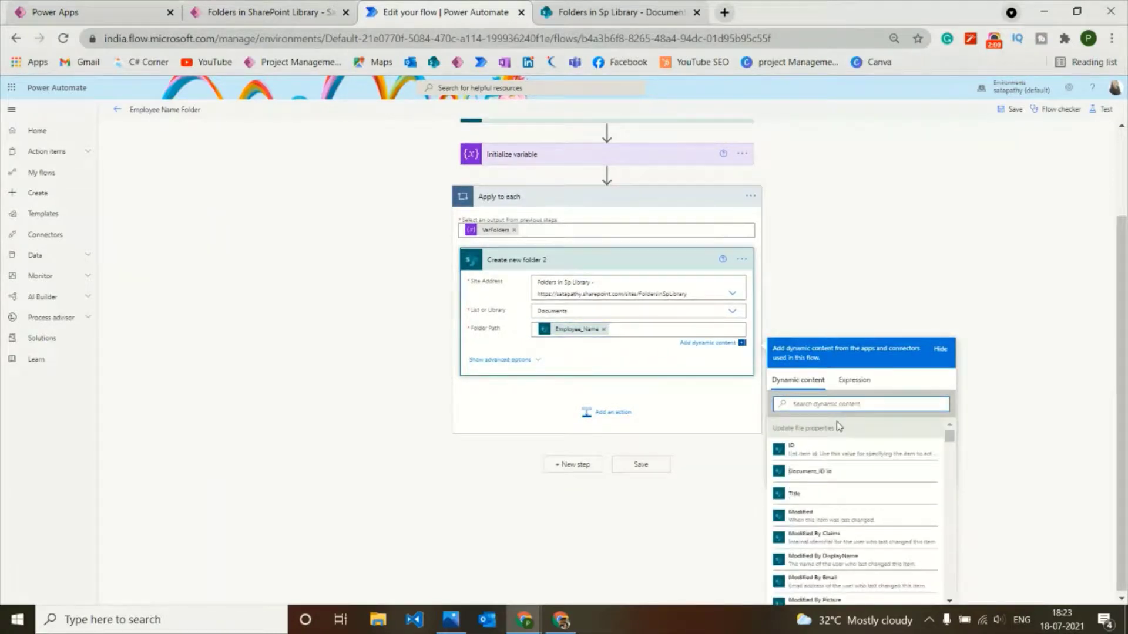
click(613, 330)
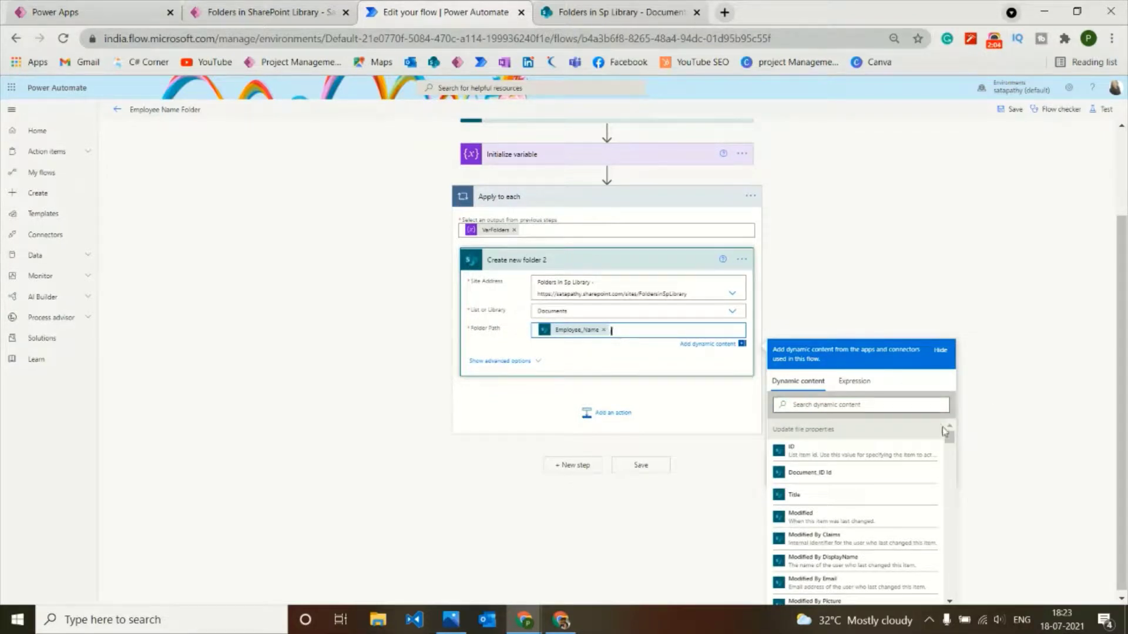
drag(949, 437, 963, 615)
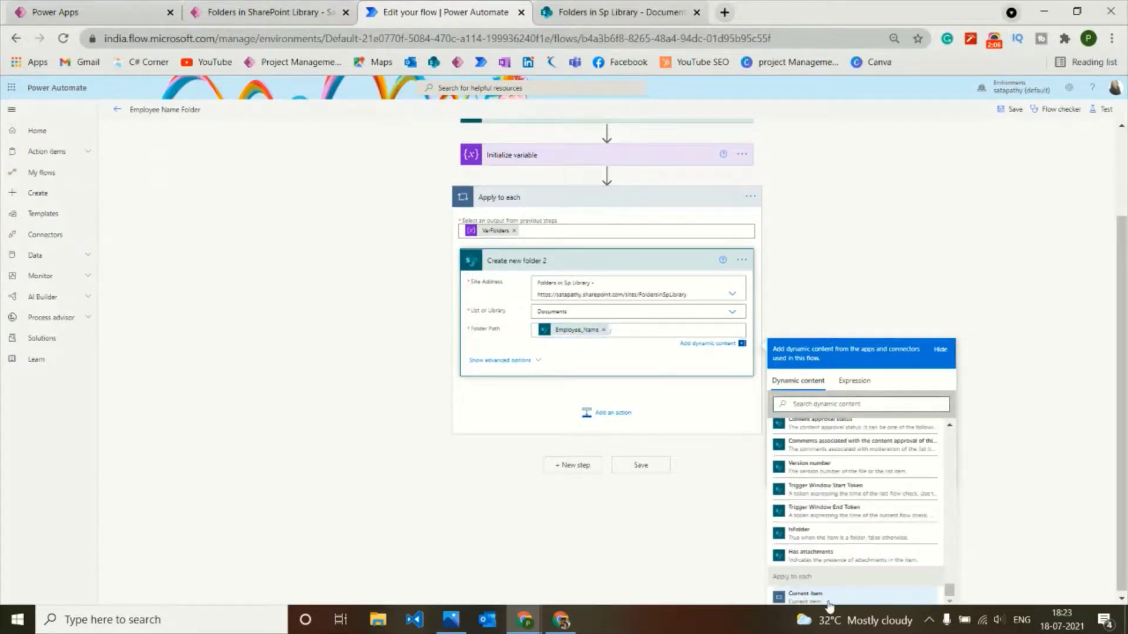
click(806, 598)
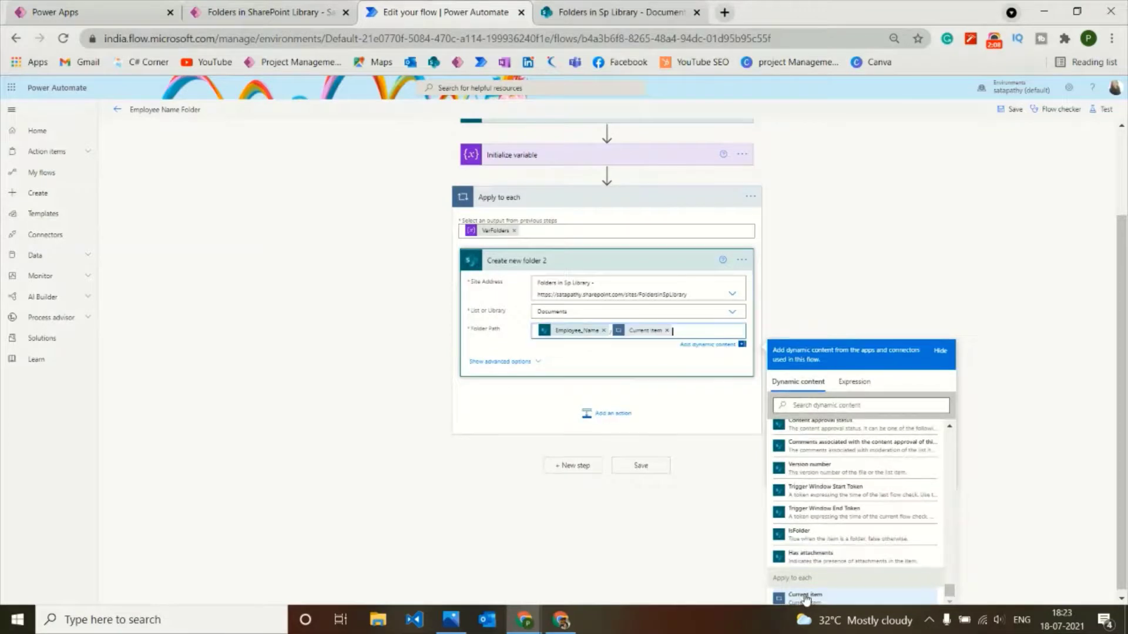
click(879, 311)
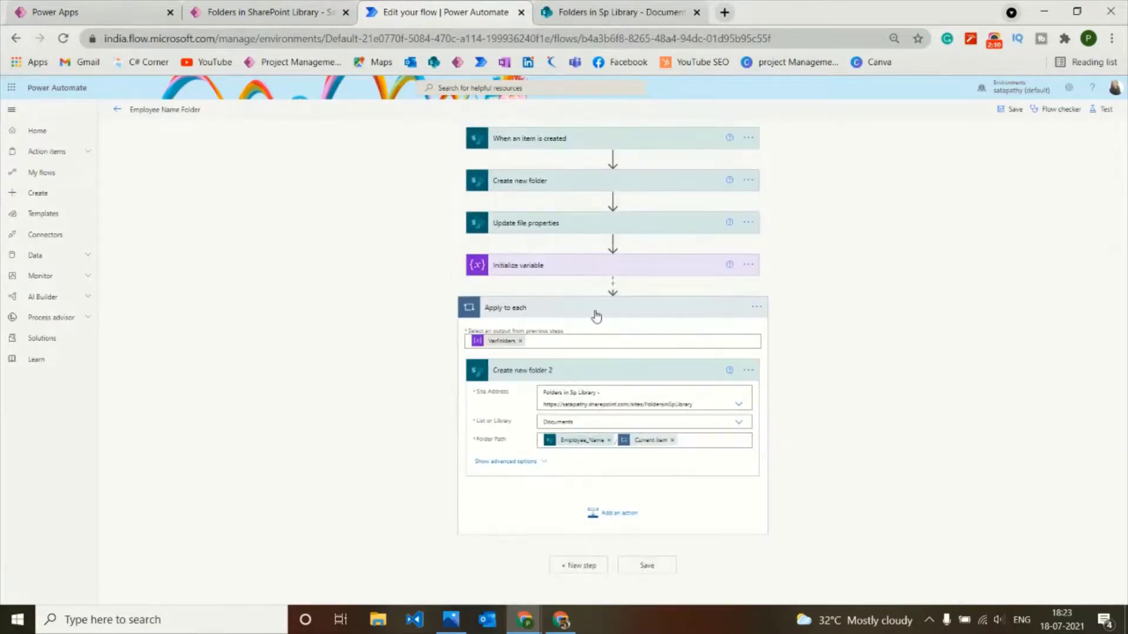
Step: Save Employee1 through the Power Apps form and check the library for its new folder
click(600, 310)
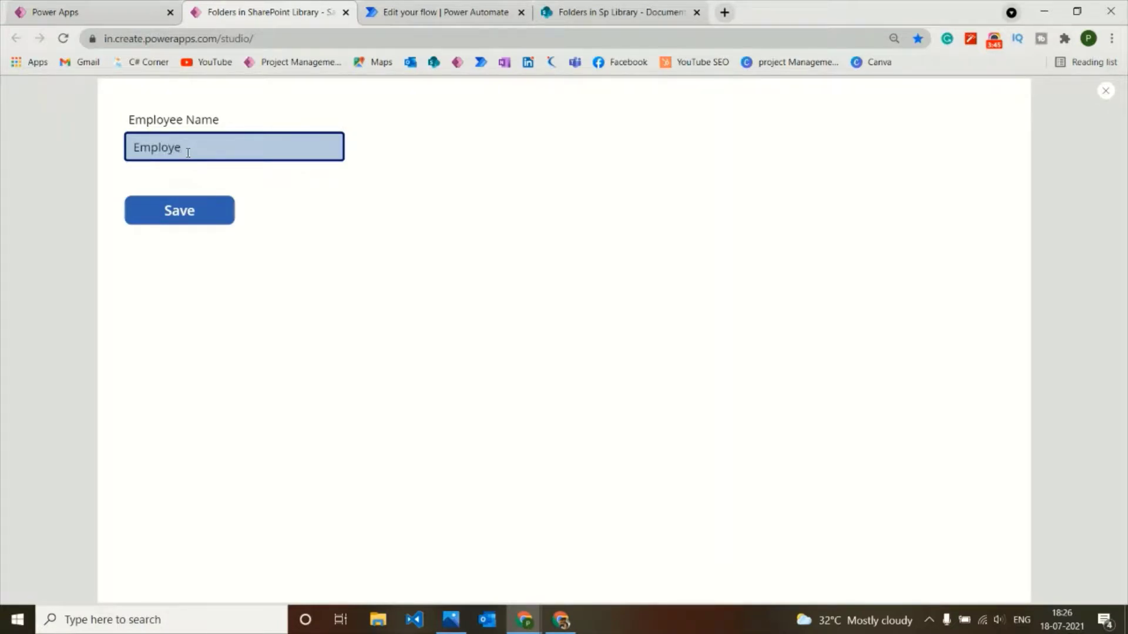
text(1)
click(213, 221)
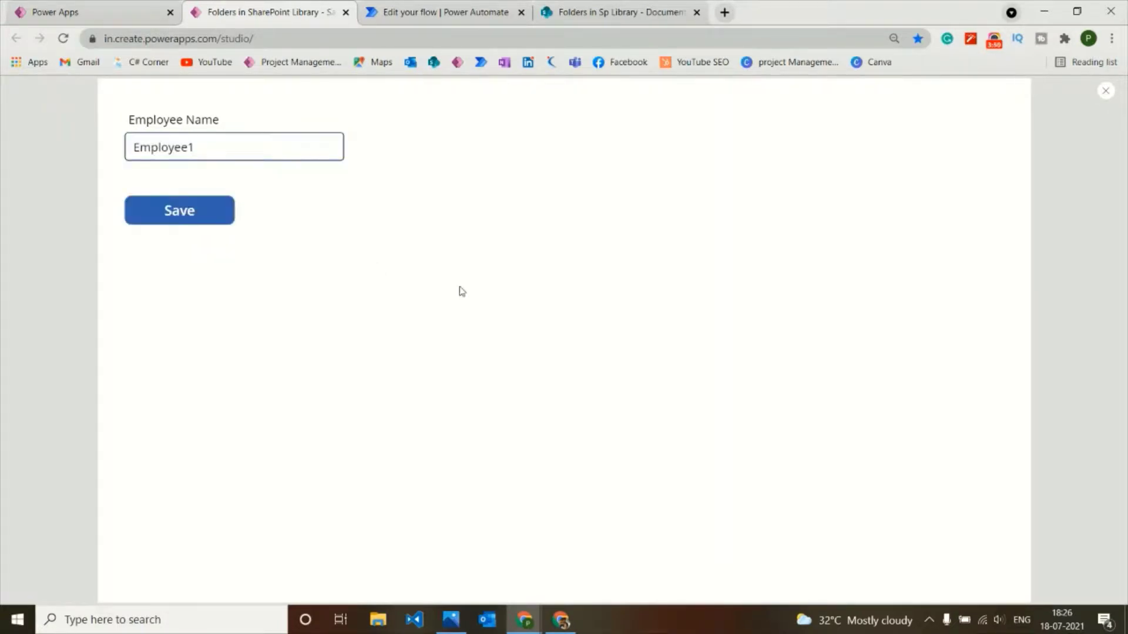
click(614, 17)
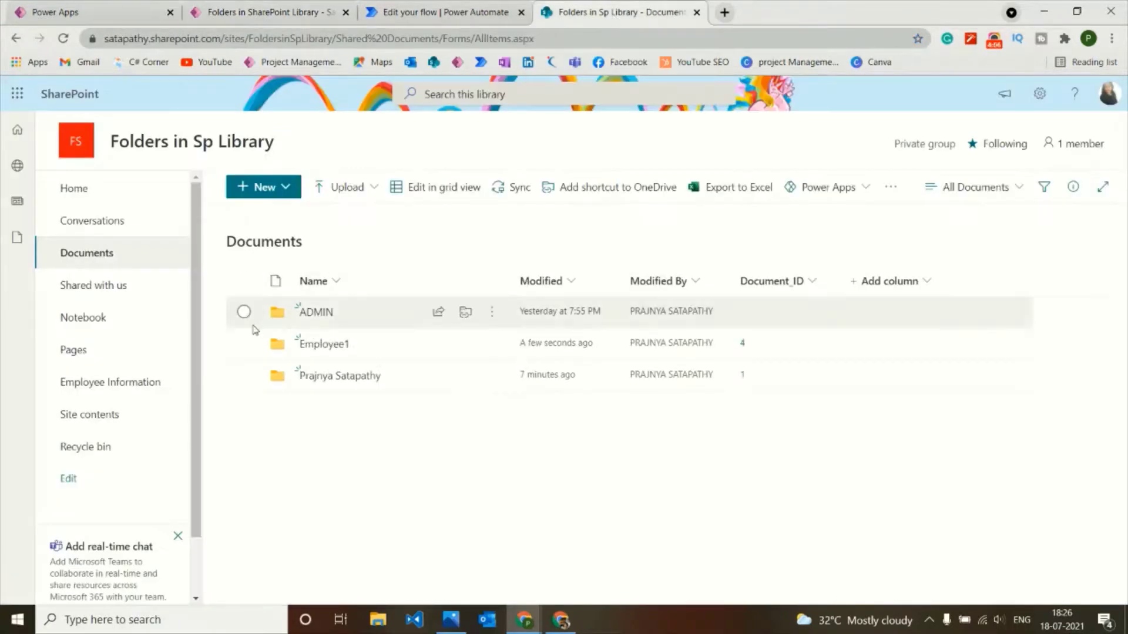
Step: Open the Employee1 folder and check its 01-Personal Documents and 02-Official Documents subfolders
click(328, 346)
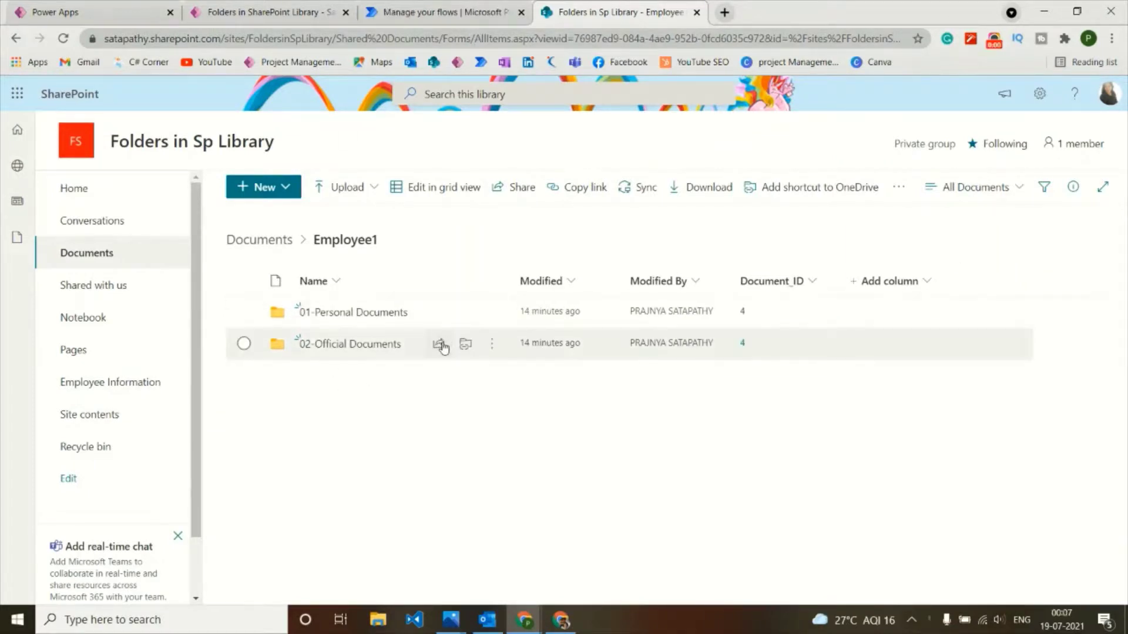
click(243, 312)
click(244, 344)
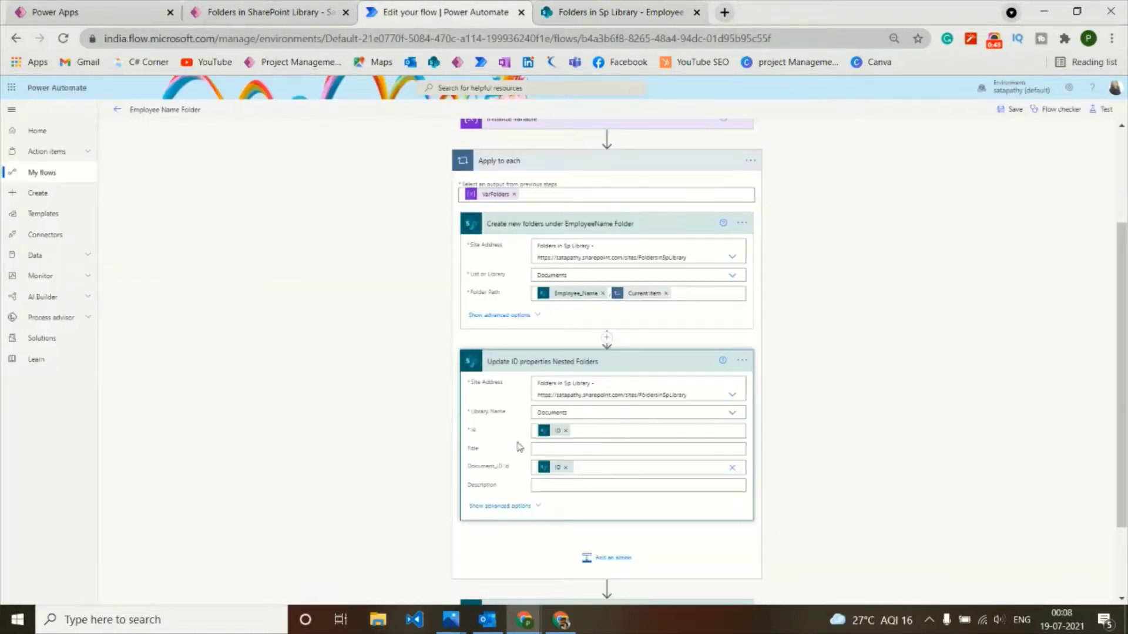
Step: Review the ADMIN folder's files and then the Employee1 folder in the Documents library
click(616, 160)
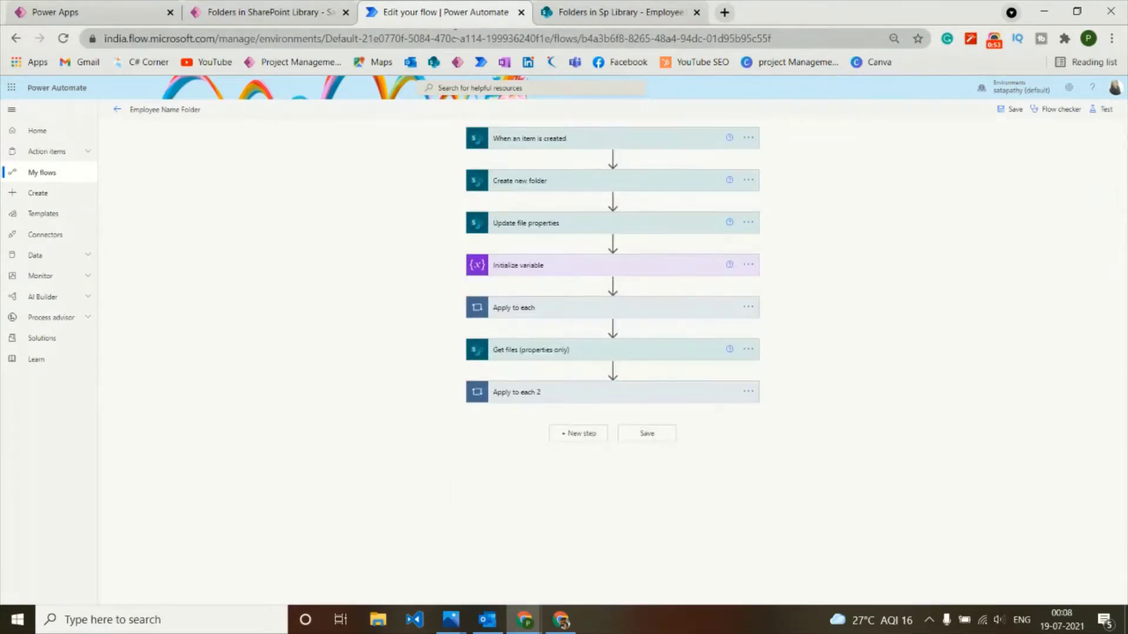
click(616, 12)
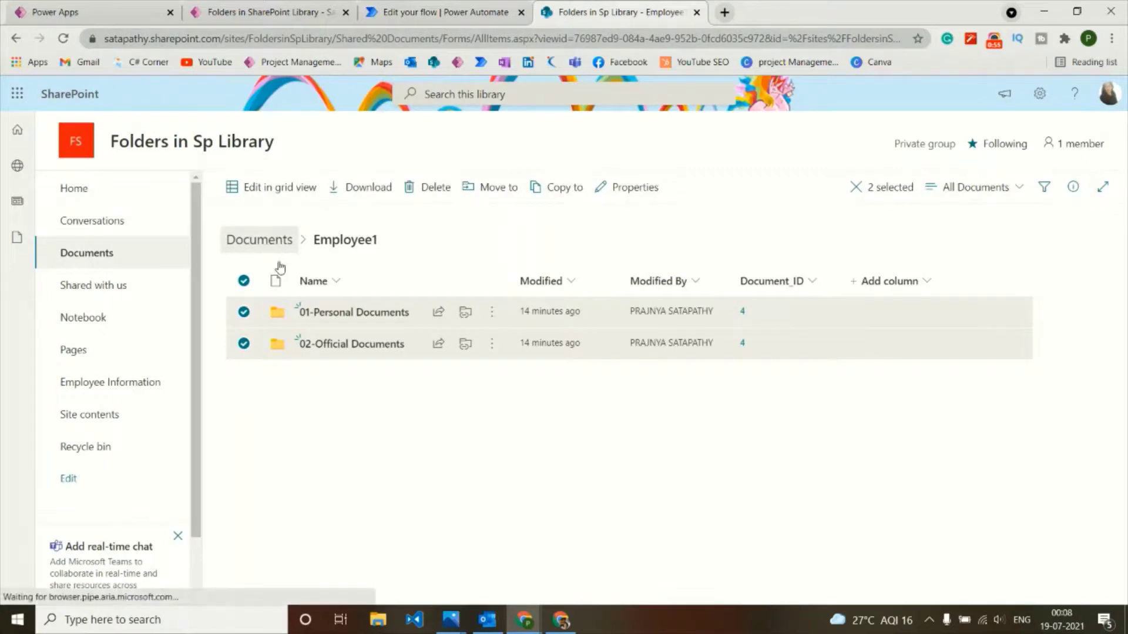
click(272, 254)
click(307, 316)
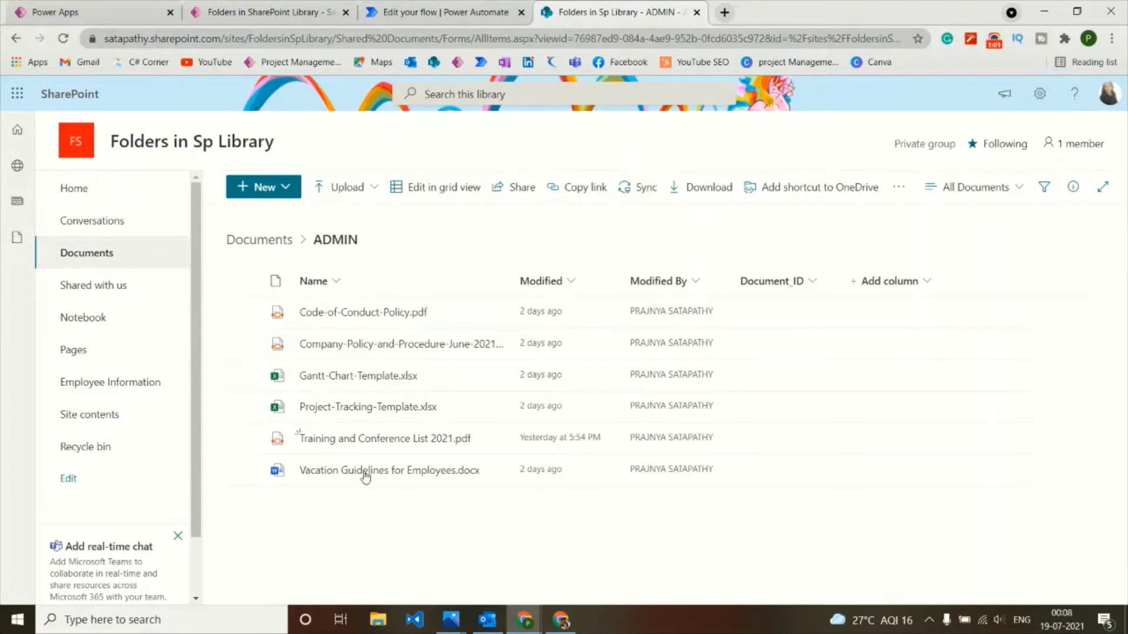
click(256, 241)
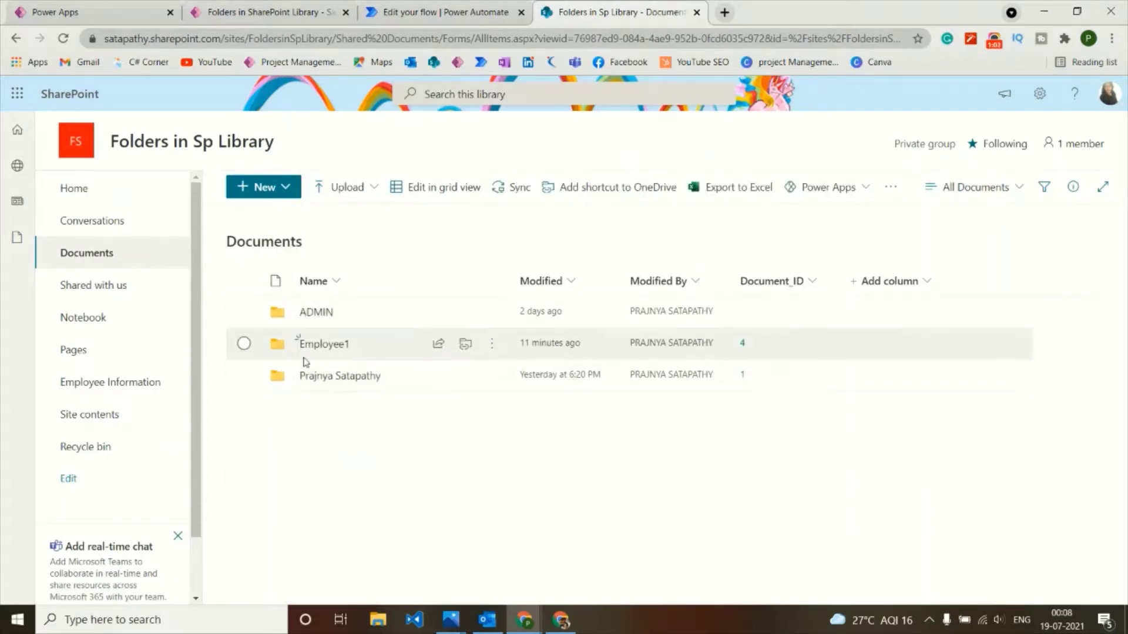
click(325, 347)
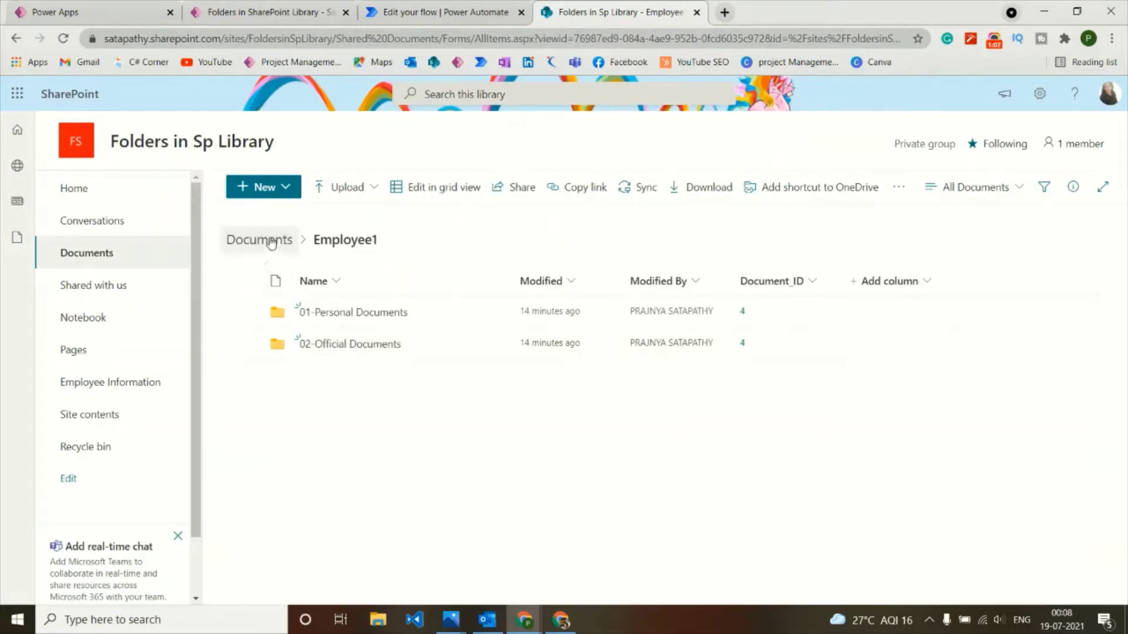
Step: Back in the flow, expand the Get files (properties only) and Apply to each 2 steps
click(444, 12)
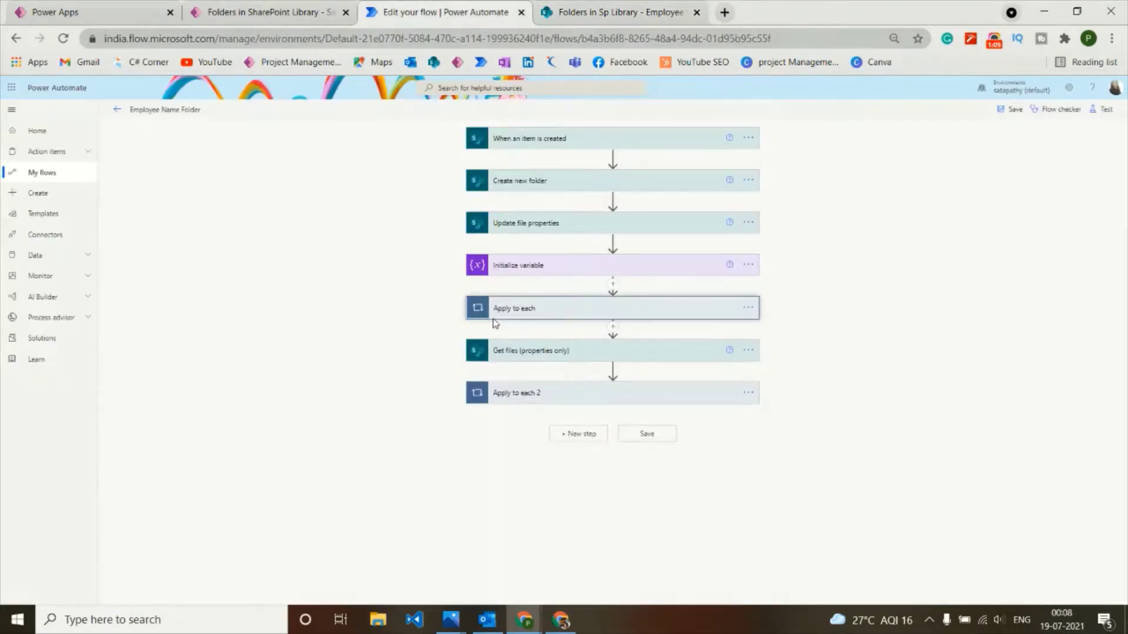
click(561, 402)
click(591, 351)
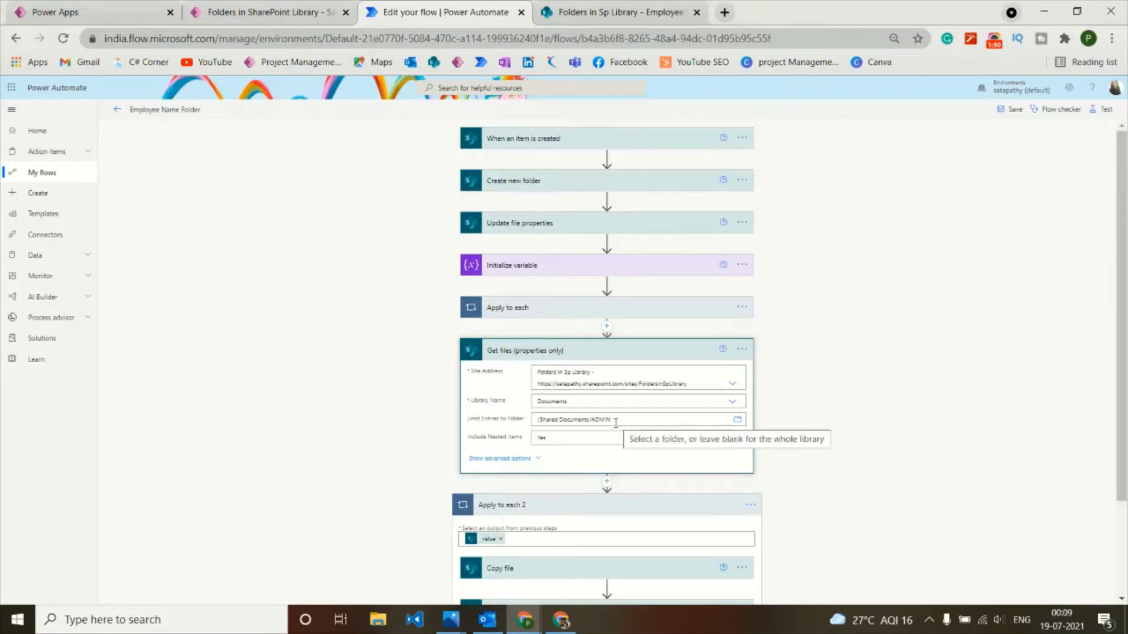
Step: Scroll through Get files reading /Shared Documents/ADMIN and the Copy file and Update file properties 3 steps
scroll(567, 501, down, 1)
scroll(567, 501, down, 2)
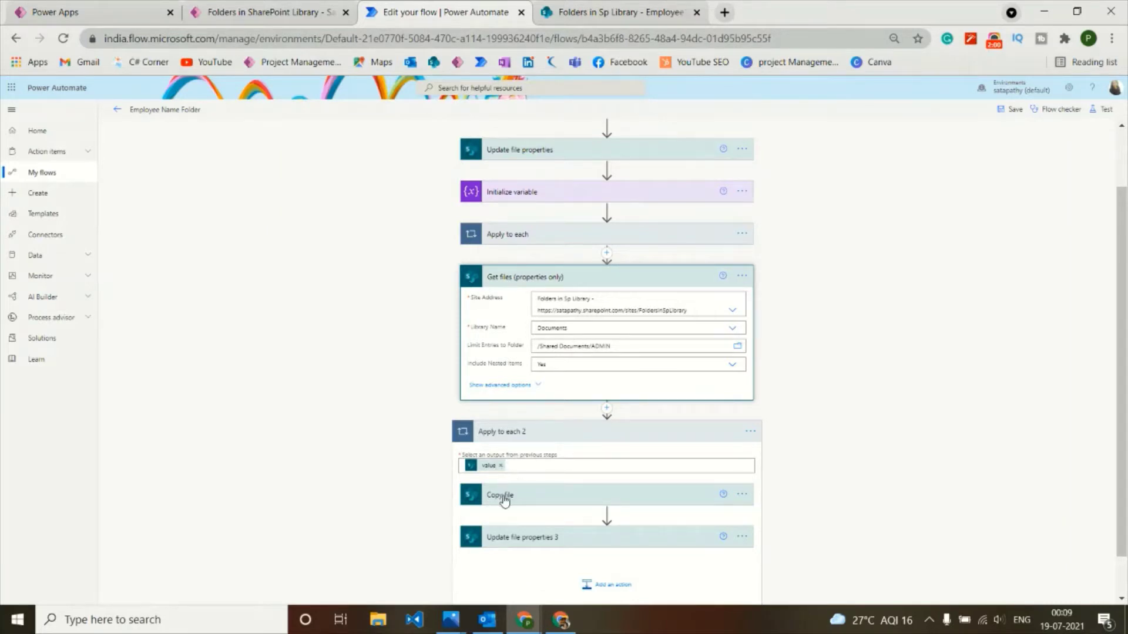
Step: Inspect the Copy file step copying each Identifier into Employee_Name/02-Official Documents, replacing existing files
click(534, 499)
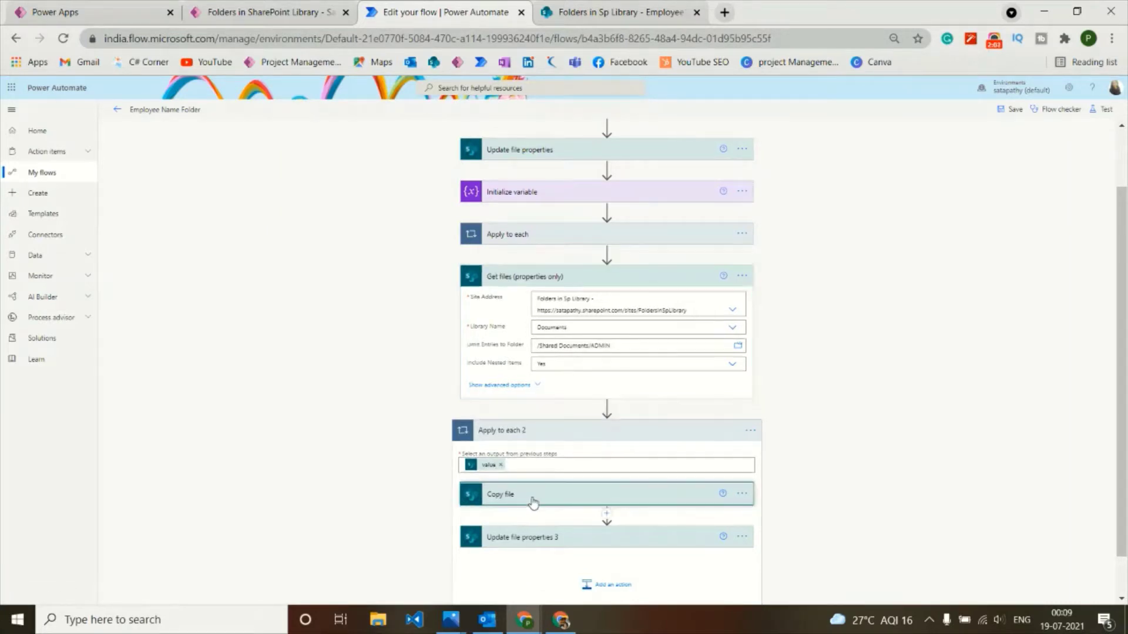
scroll(587, 470, down, 3)
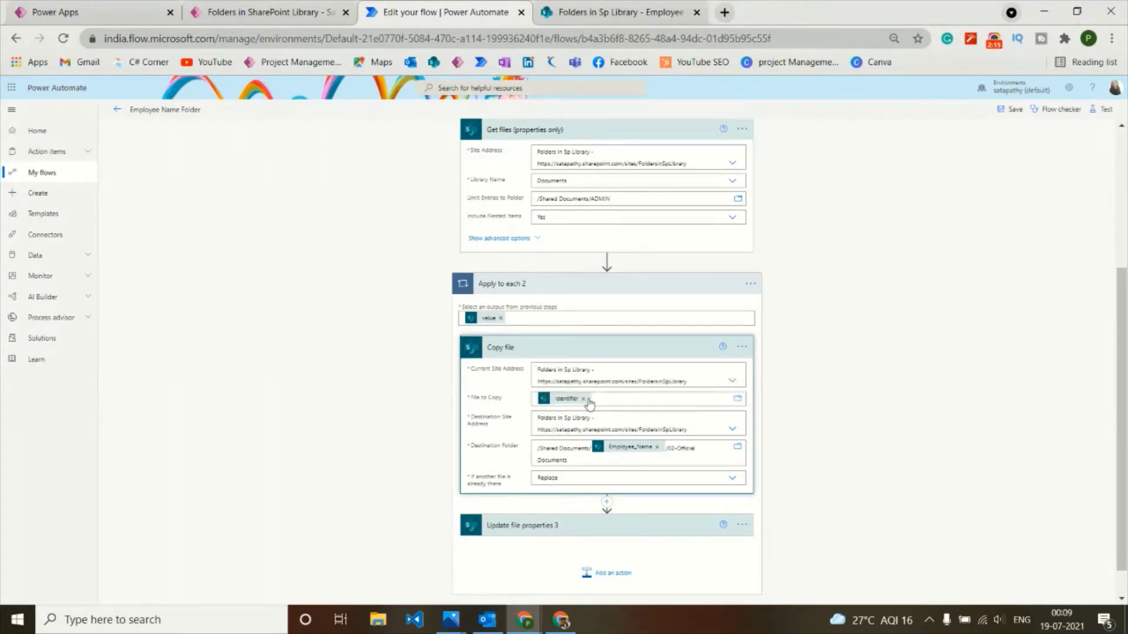
click(610, 399)
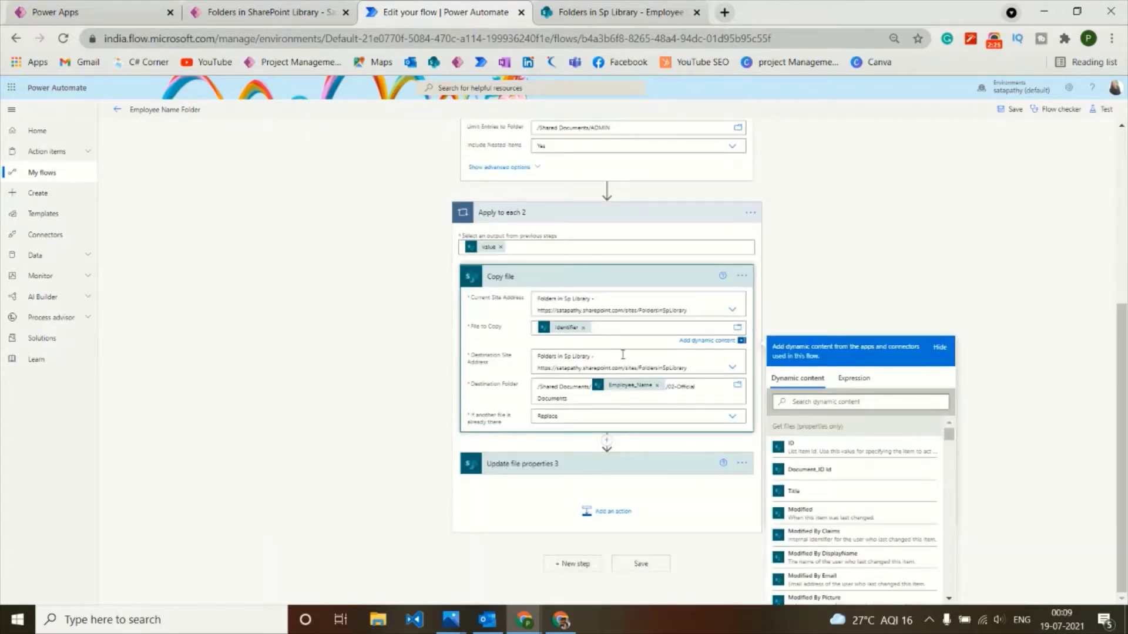
click(787, 401)
click(539, 385)
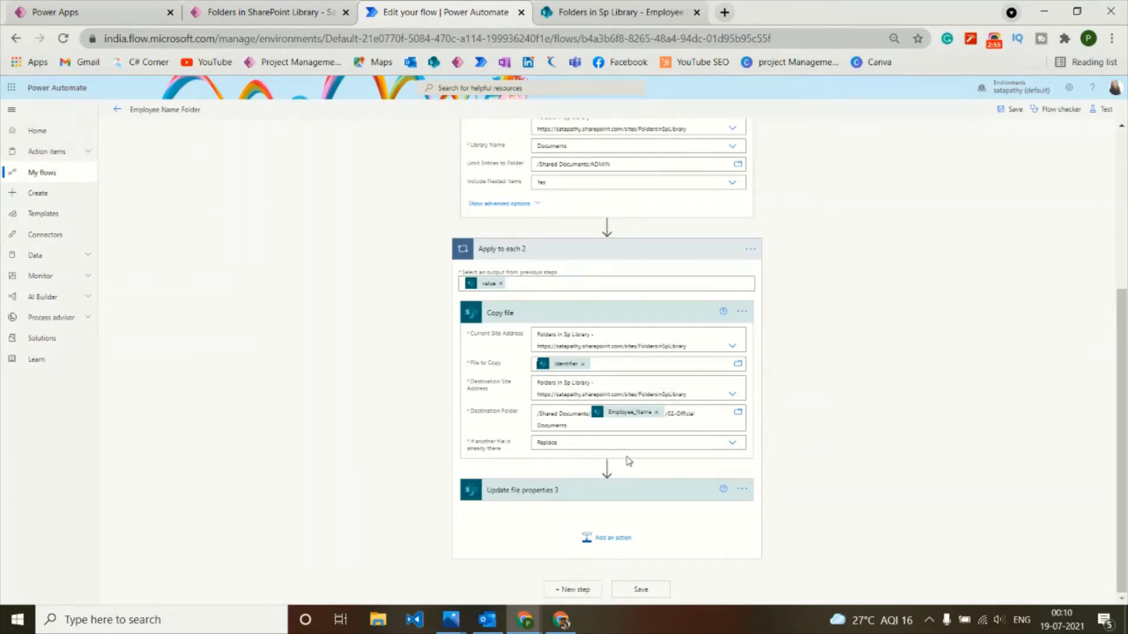
Step: Inspect Update file properties 3, whose Document_ID Id comes from ID, and browse the dynamic values
click(606, 494)
scroll(640, 506, down, 3)
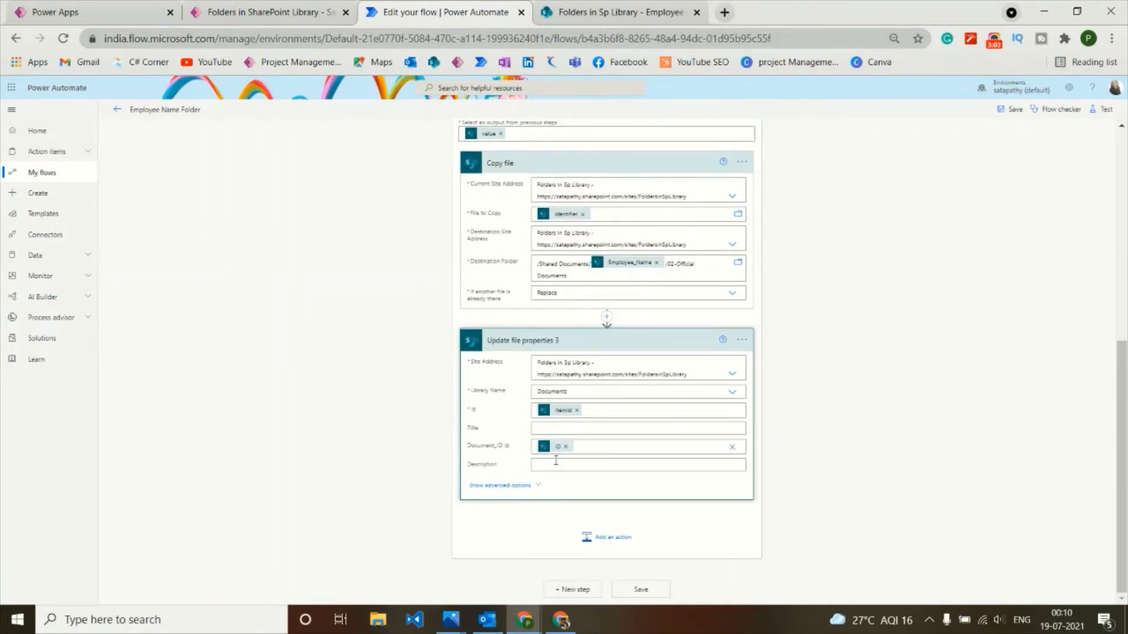
click(592, 448)
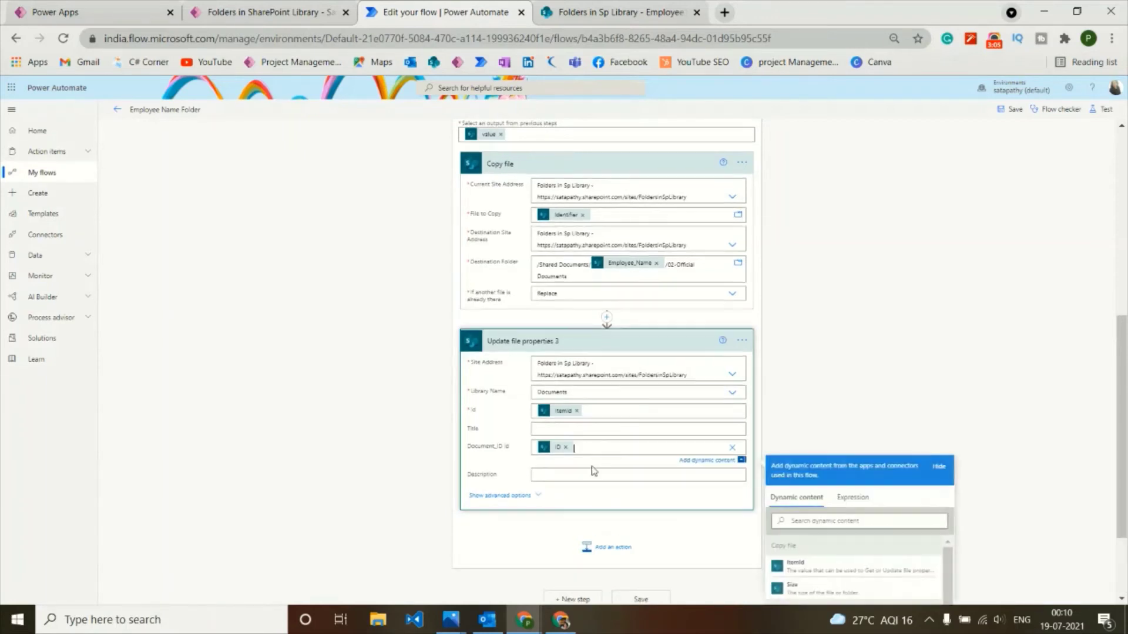
scroll(1123, 417, down, 2)
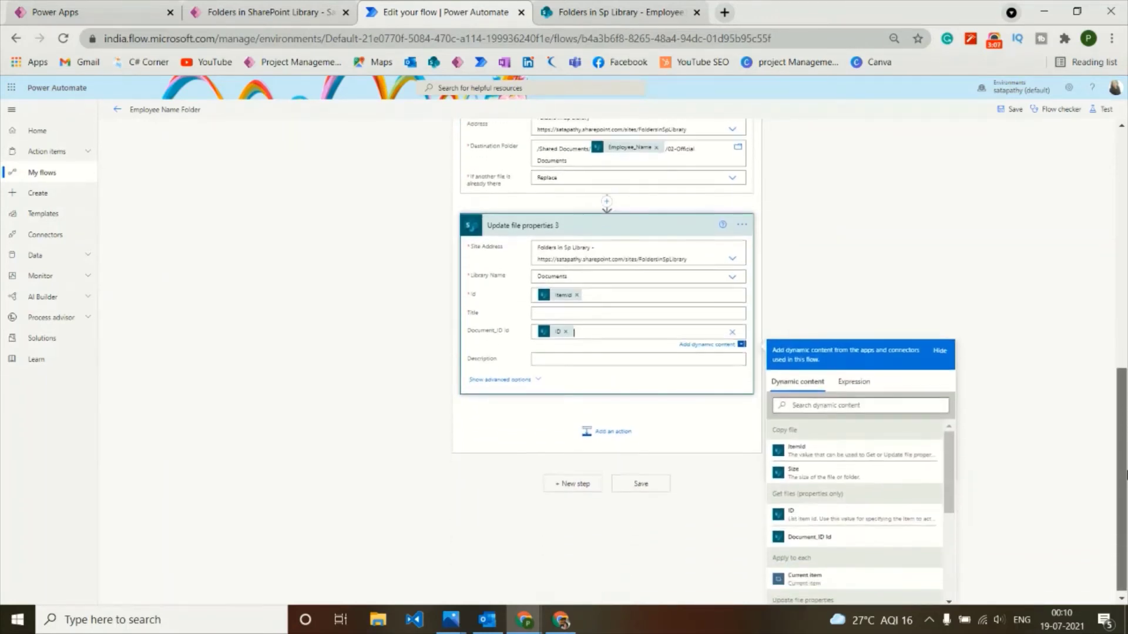
scroll(951, 538, down, 3)
scroll(950, 537, down, 2)
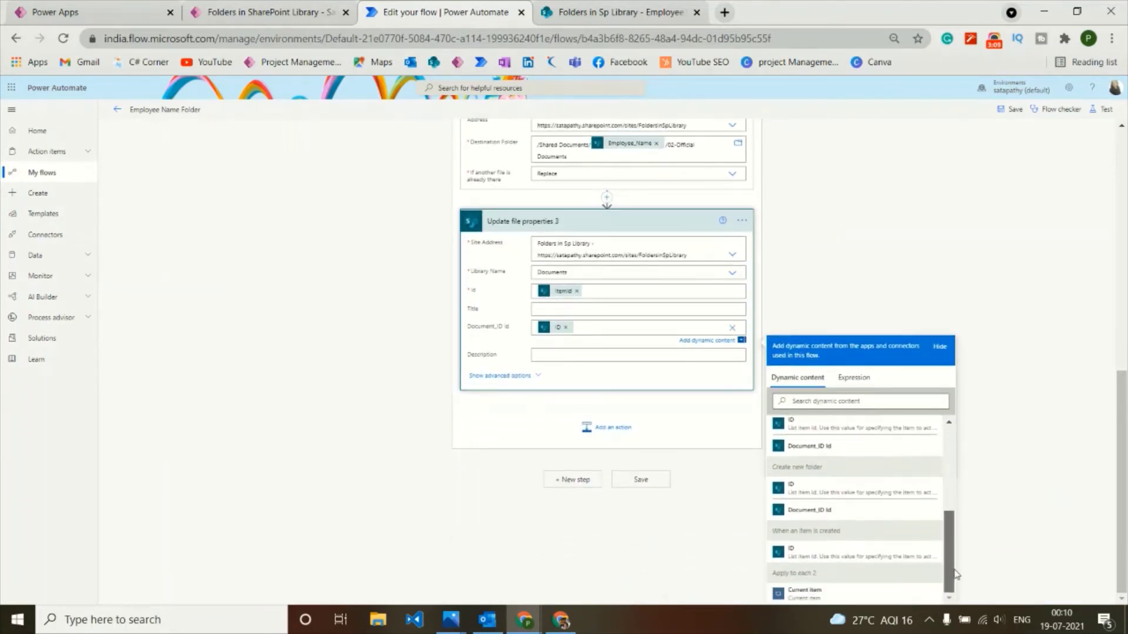
scroll(561, 494, up, 1)
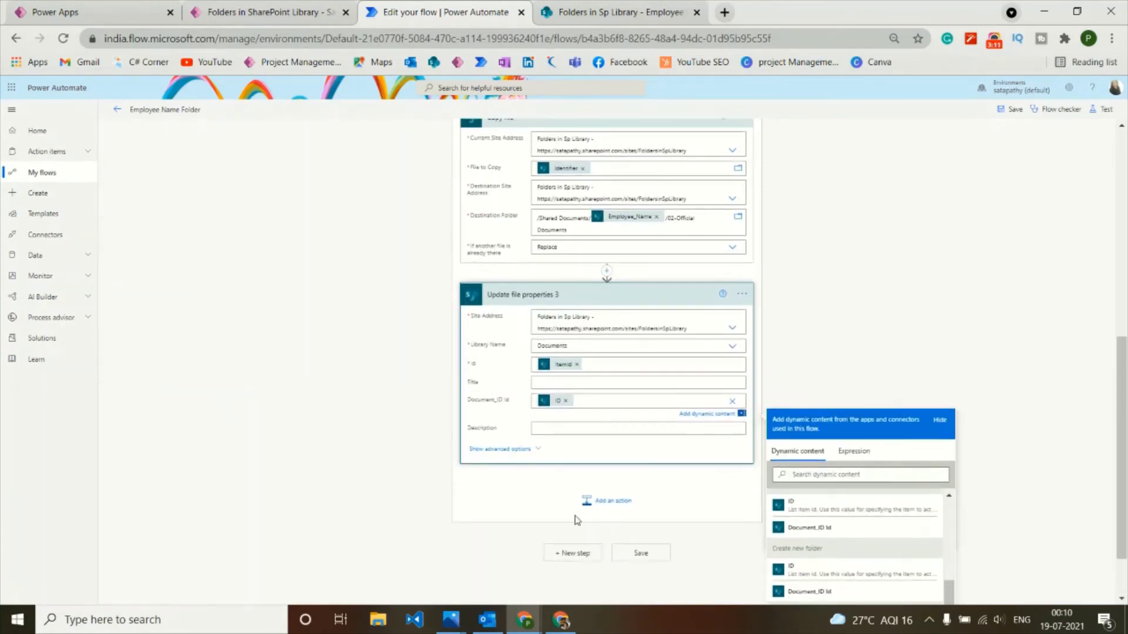